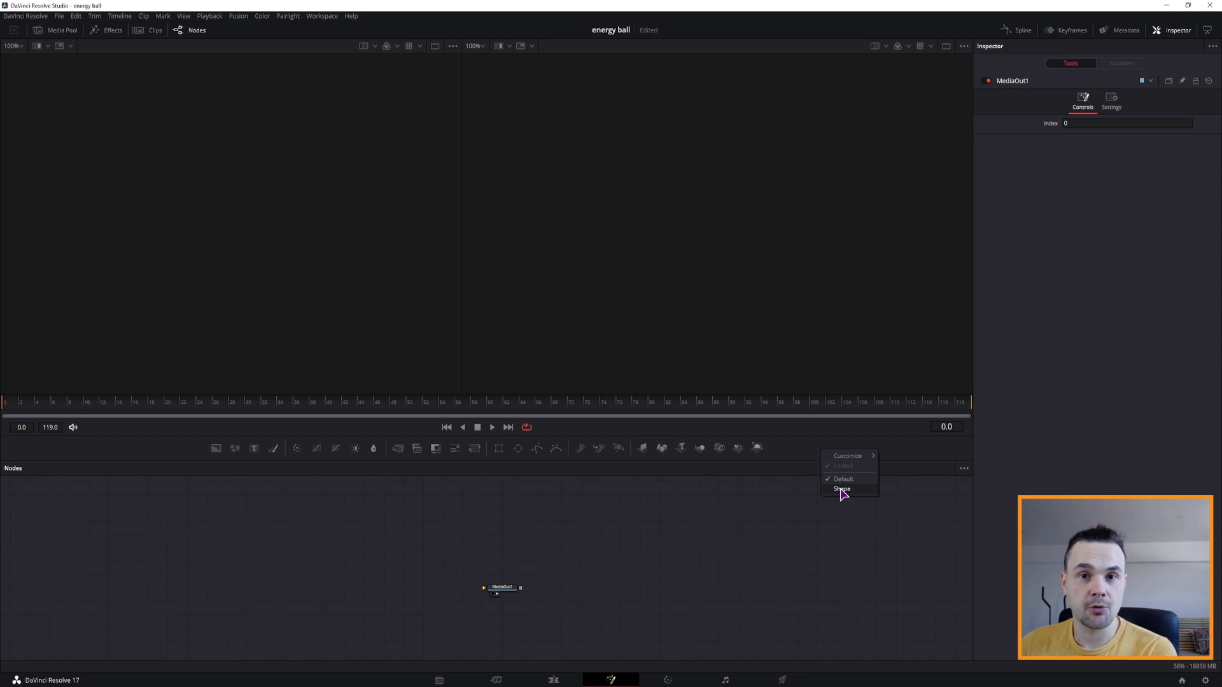
- Switch the toolbar to the Shape preset and open the Shape category of the effects tools
{"action": "left_click", "coordinate": [841, 489]}
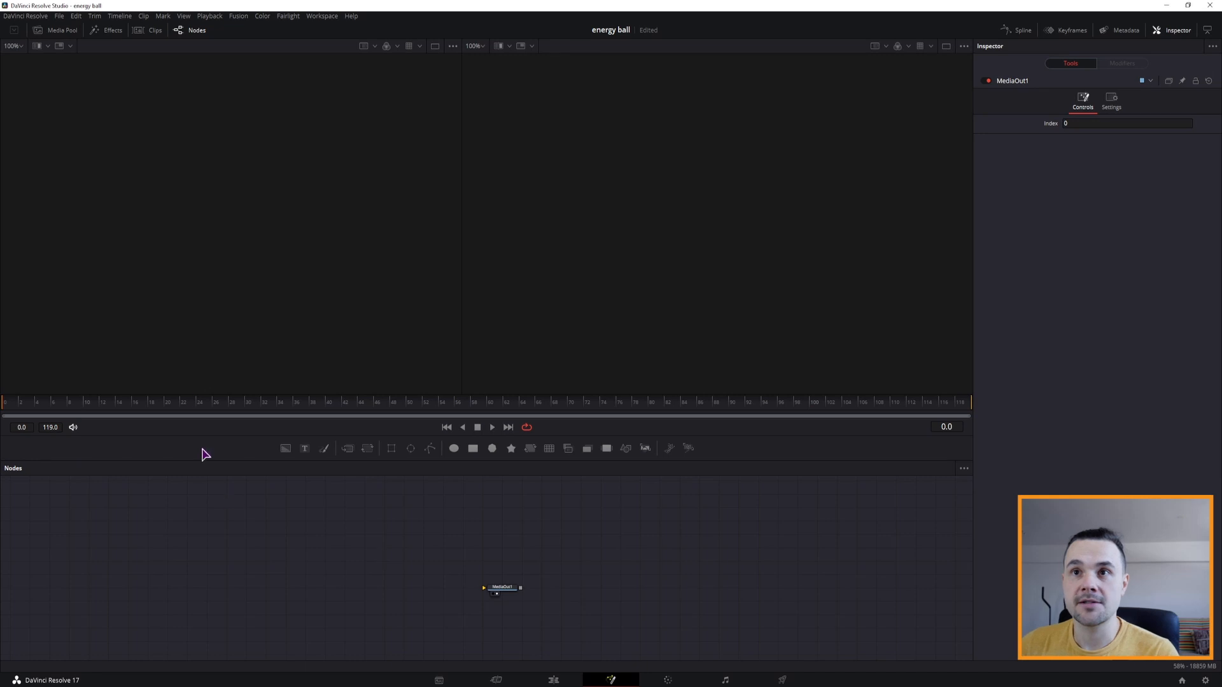
{"action": "left_click", "coordinate": [110, 30]}
{"action": "left_click", "coordinate": [15, 58]}
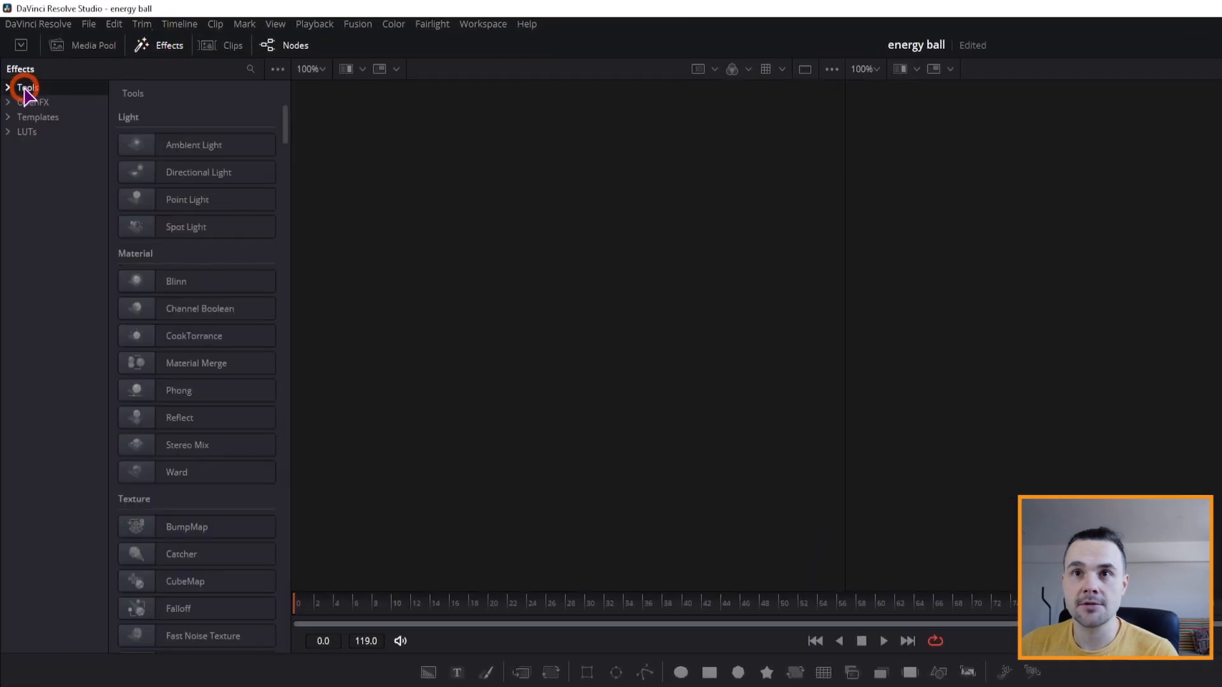
{"action": "left_click", "coordinate": [25, 89]}
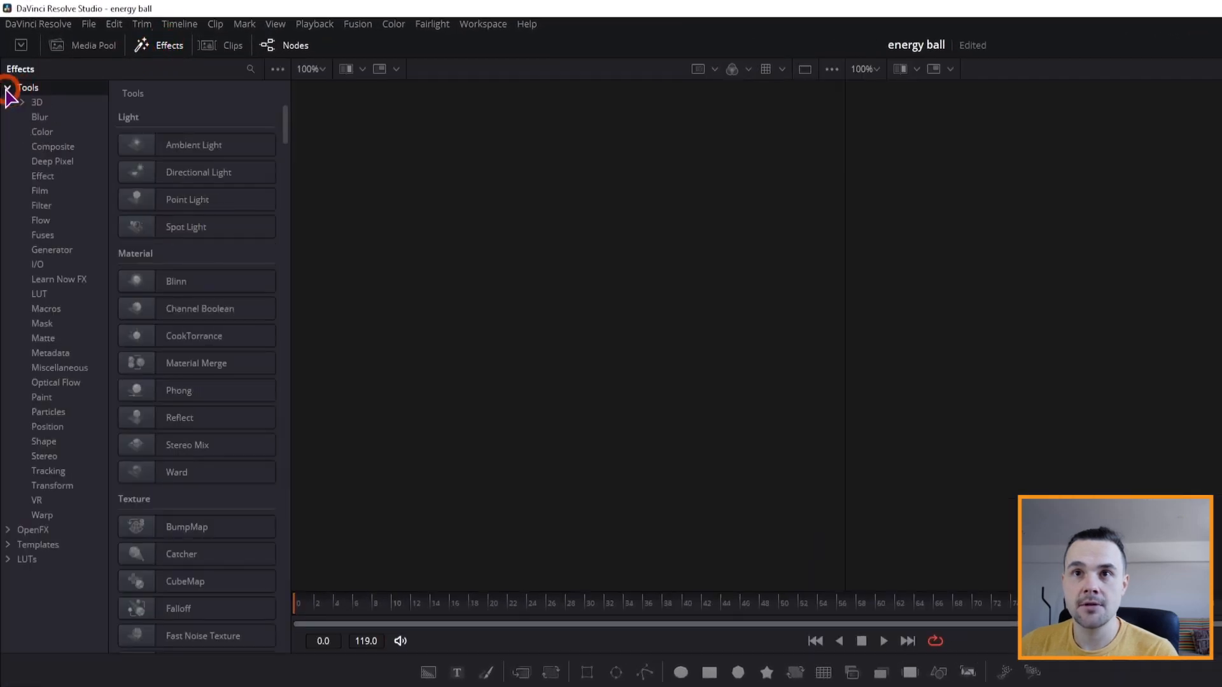
{"action": "left_click", "coordinate": [45, 442]}
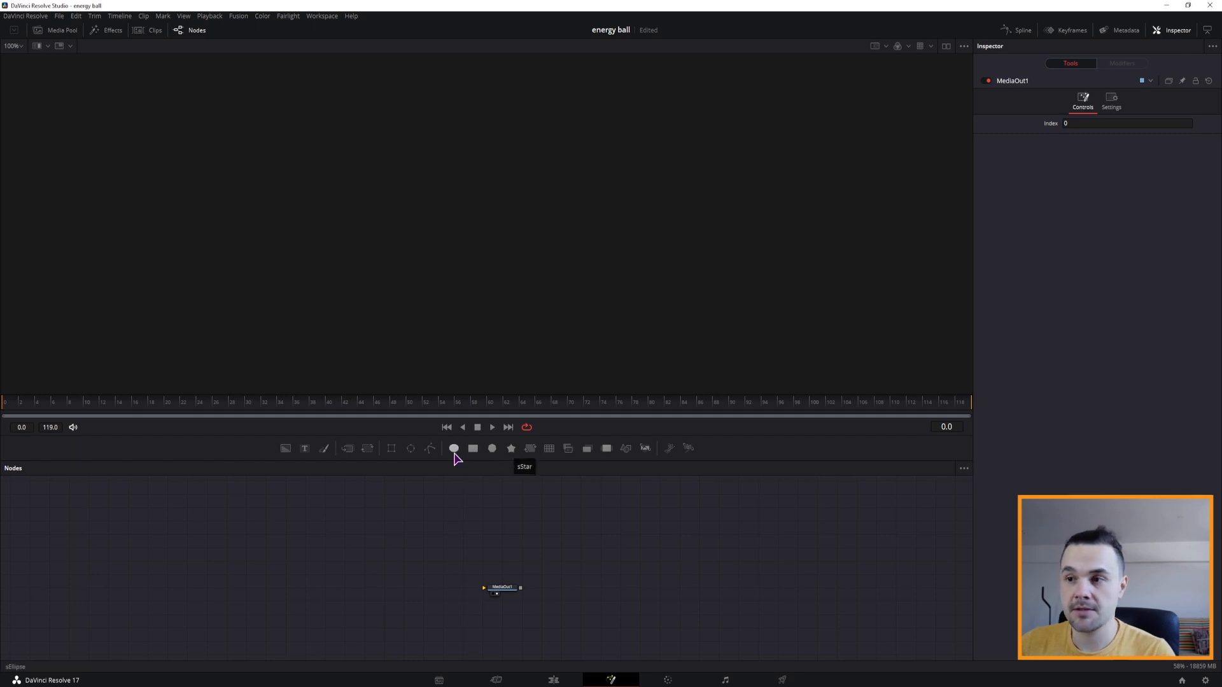
- Add sEllipse, sStar and sRender nodes, and connect the star through sRender to MediaOut1
{"action": "left_click_drag", "start_coordinate": [454, 448], "coordinate": [202, 553]}
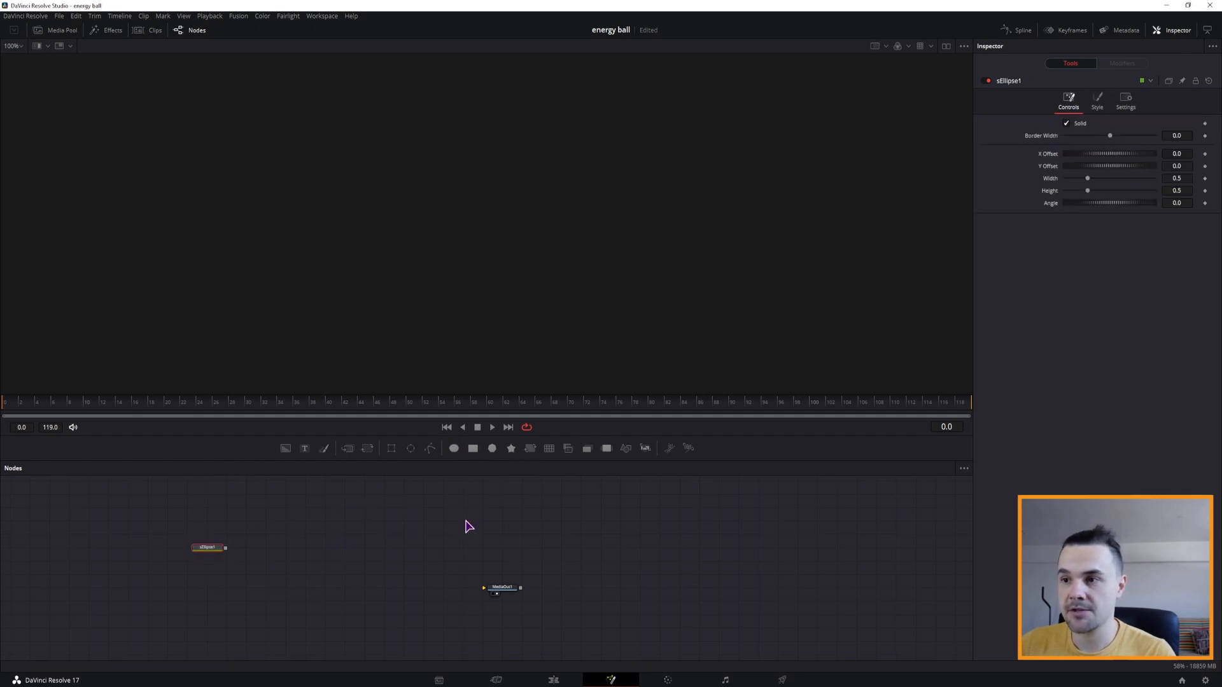
{"action": "left_click_drag", "start_coordinate": [516, 453], "coordinate": [264, 539]}
{"action": "left_click", "coordinate": [349, 550]}
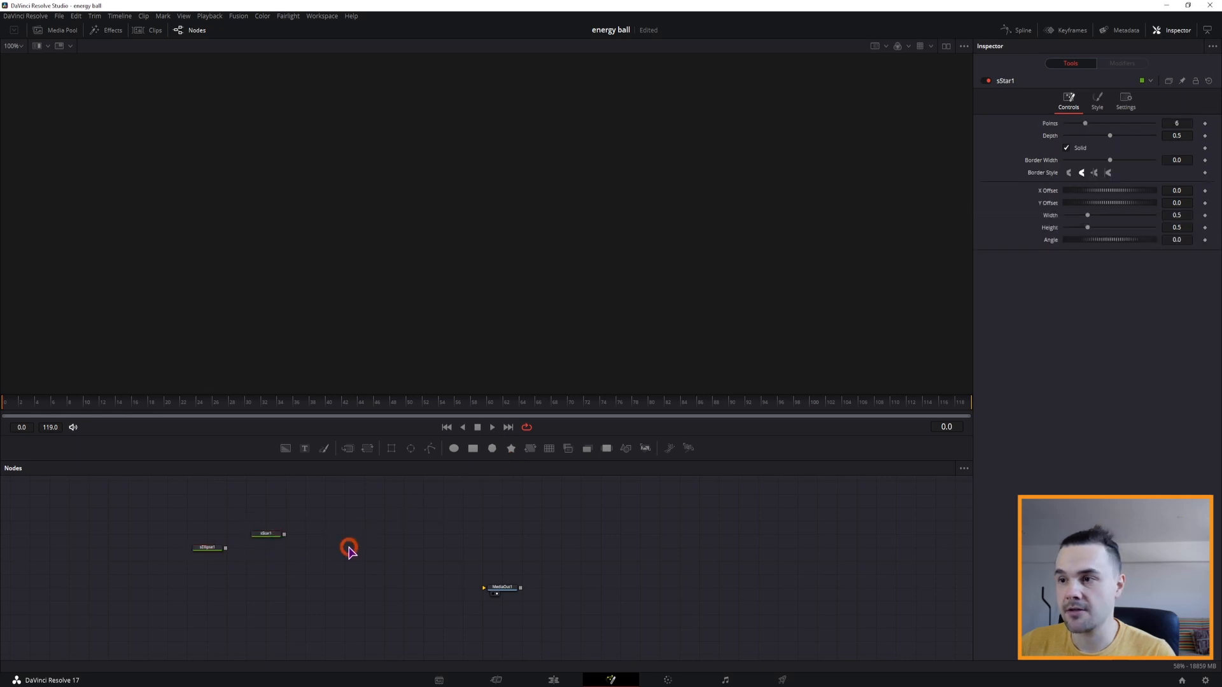
{"action": "left_click_drag", "start_coordinate": [645, 453], "coordinate": [484, 588]}
{"action": "left_click", "coordinate": [332, 564]}
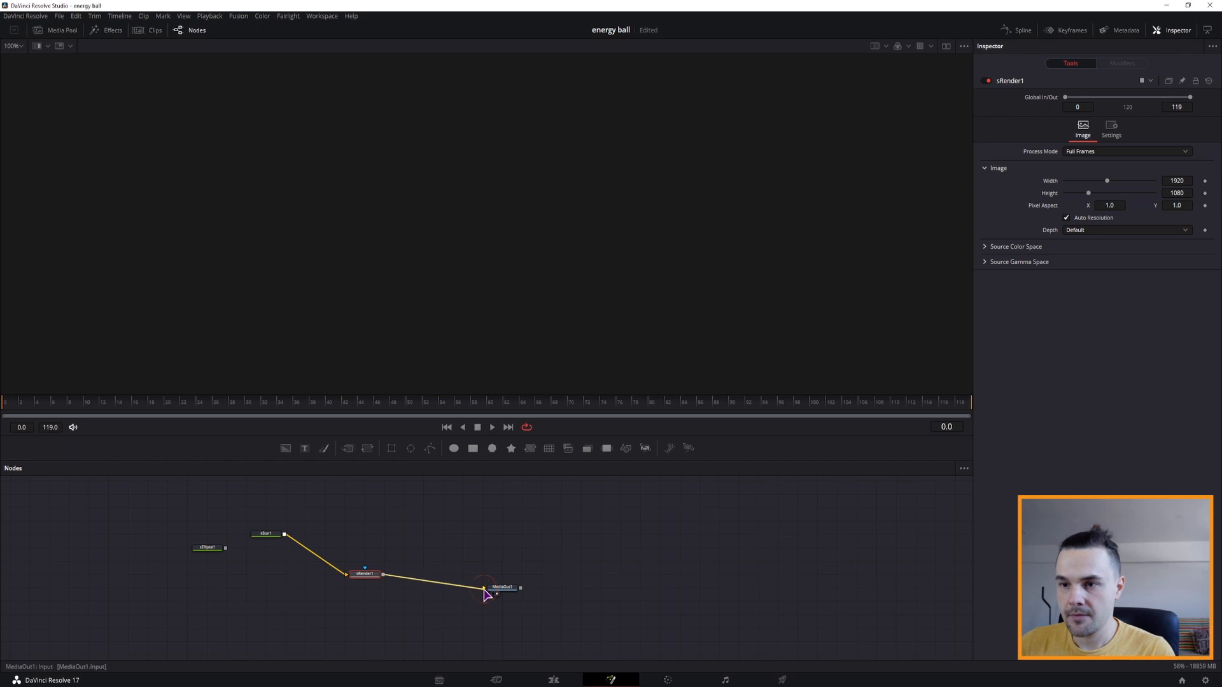
{"action": "left_click_drag", "start_coordinate": [271, 534], "coordinate": [272, 574]}
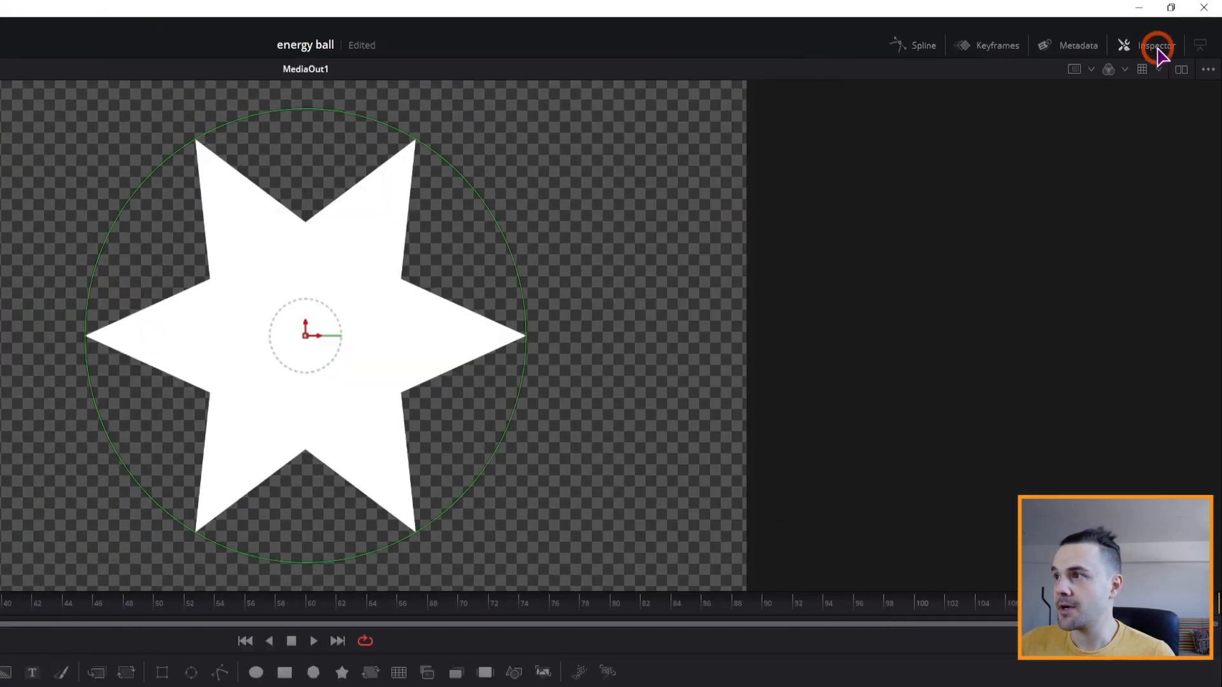
- Set the star to 8 points with a depth of 0.0 and a border width of about 0.194
{"action": "left_click", "coordinate": [1178, 32]}
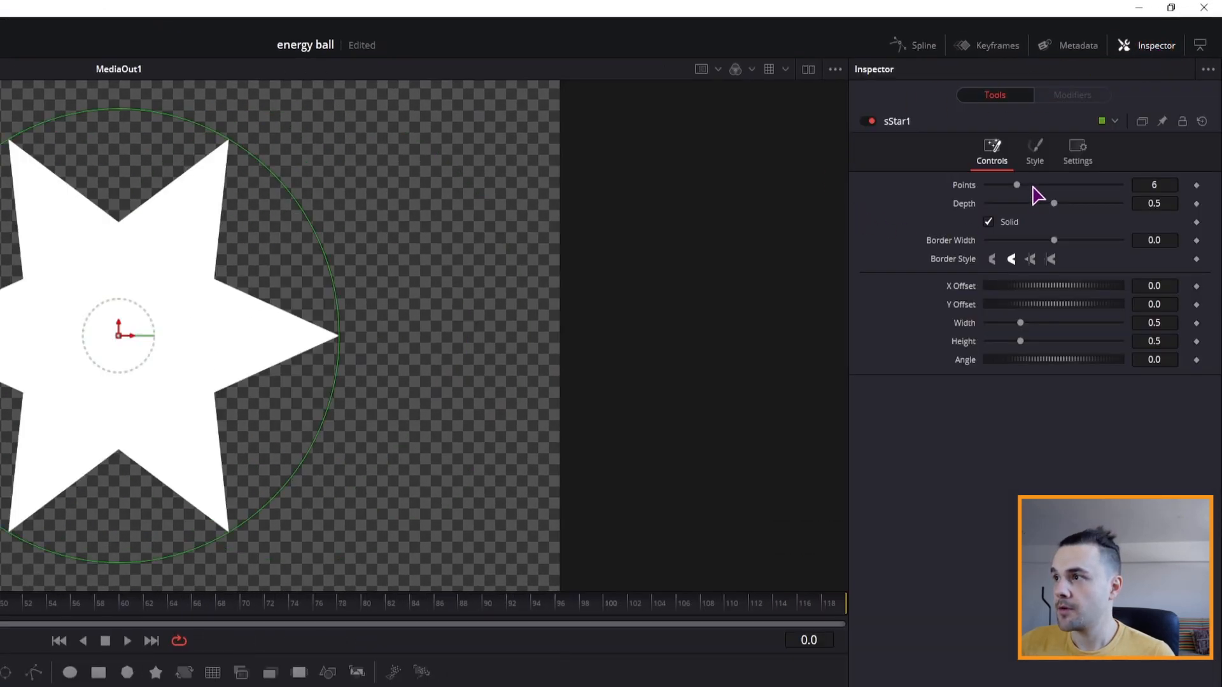
{"action": "left_click_drag", "start_coordinate": [1015, 186], "coordinate": [977, 201]}
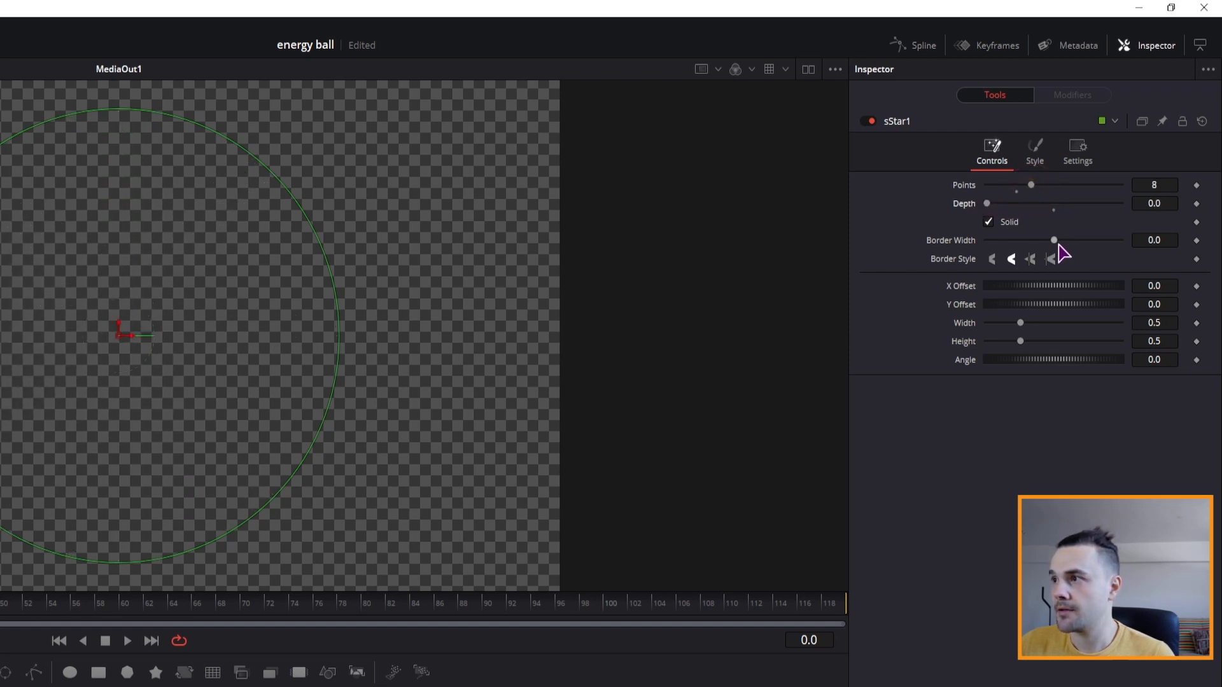
{"action": "left_click_drag", "start_coordinate": [1054, 240], "coordinate": [1104, 240]}
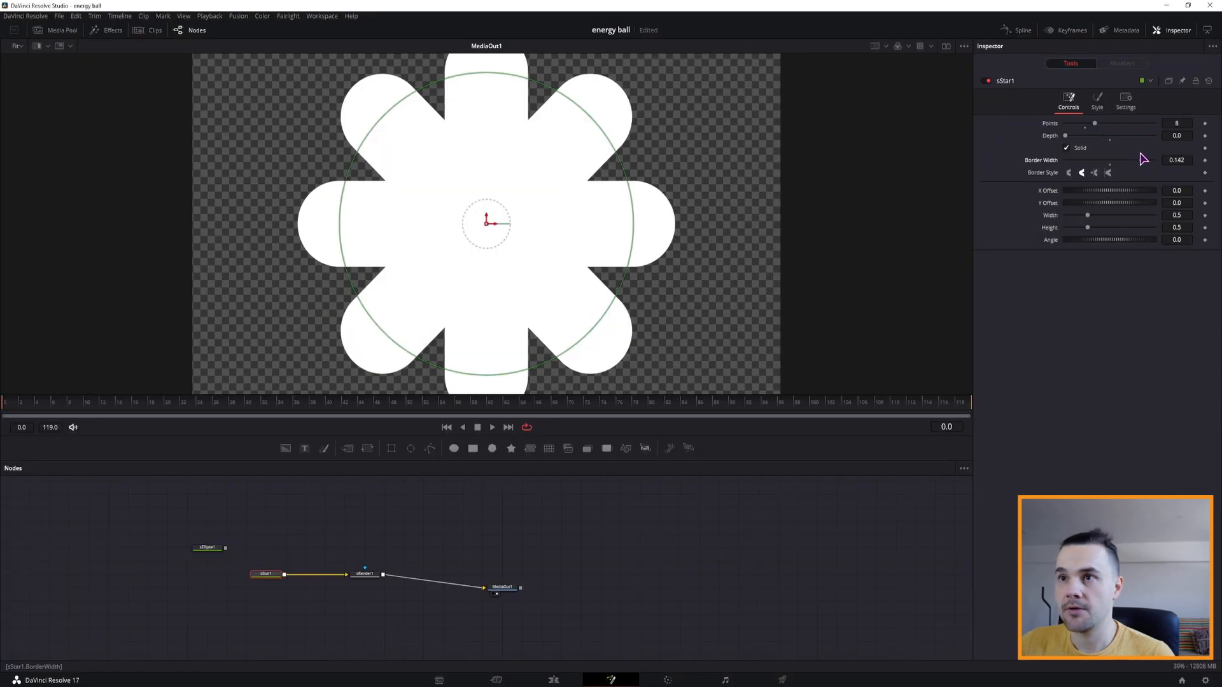
{"action": "left_click_drag", "start_coordinate": [1144, 159], "coordinate": [1152, 160]}
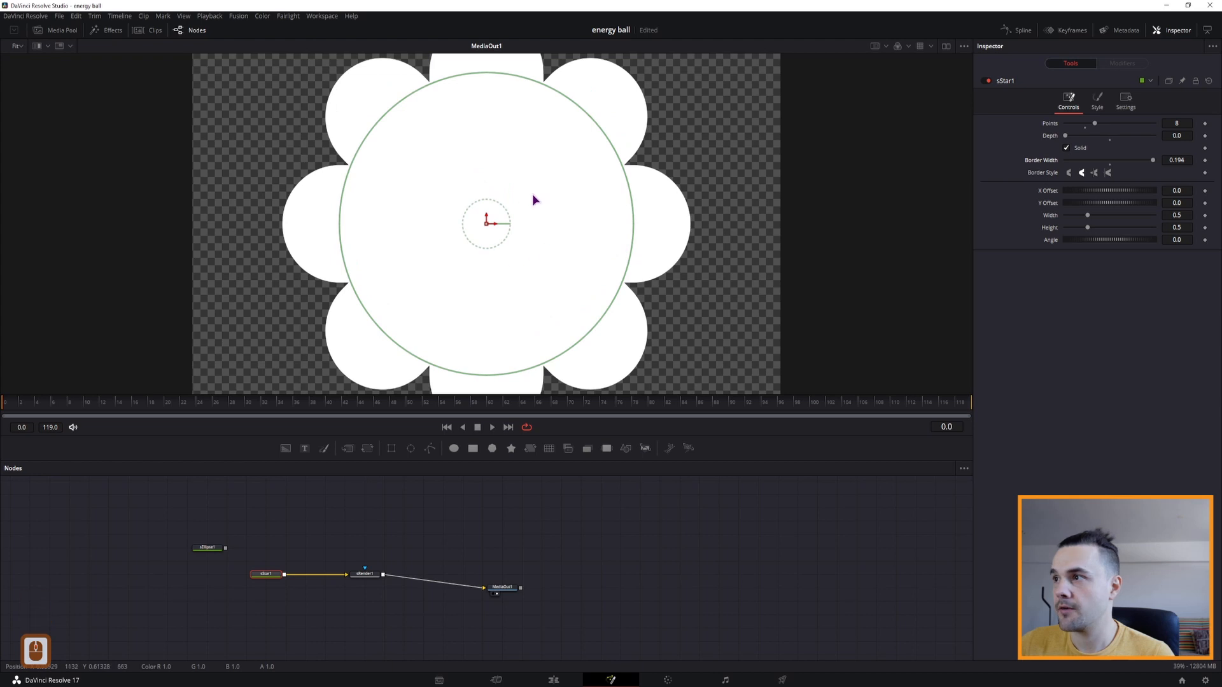
- Link the star's width to its height with an expression, and shrink it to height 0.178 with border width 0.073
{"action": "left_click", "coordinate": [1187, 218]}
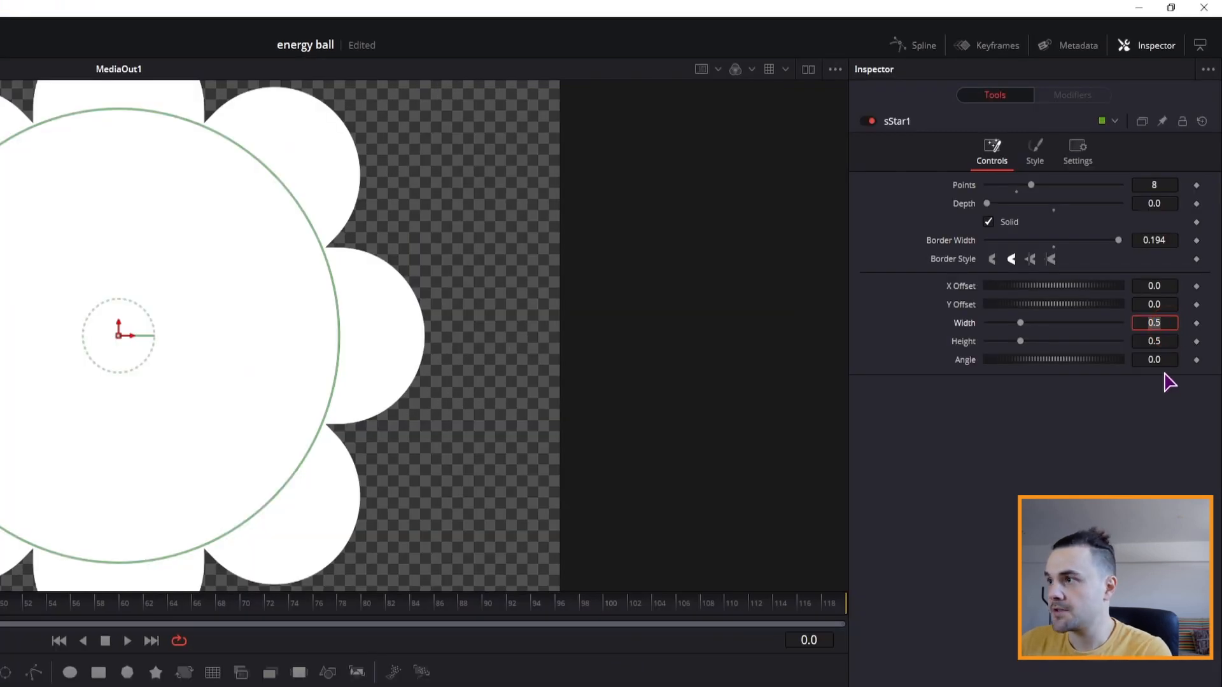
{"action": "type", "text": "="}
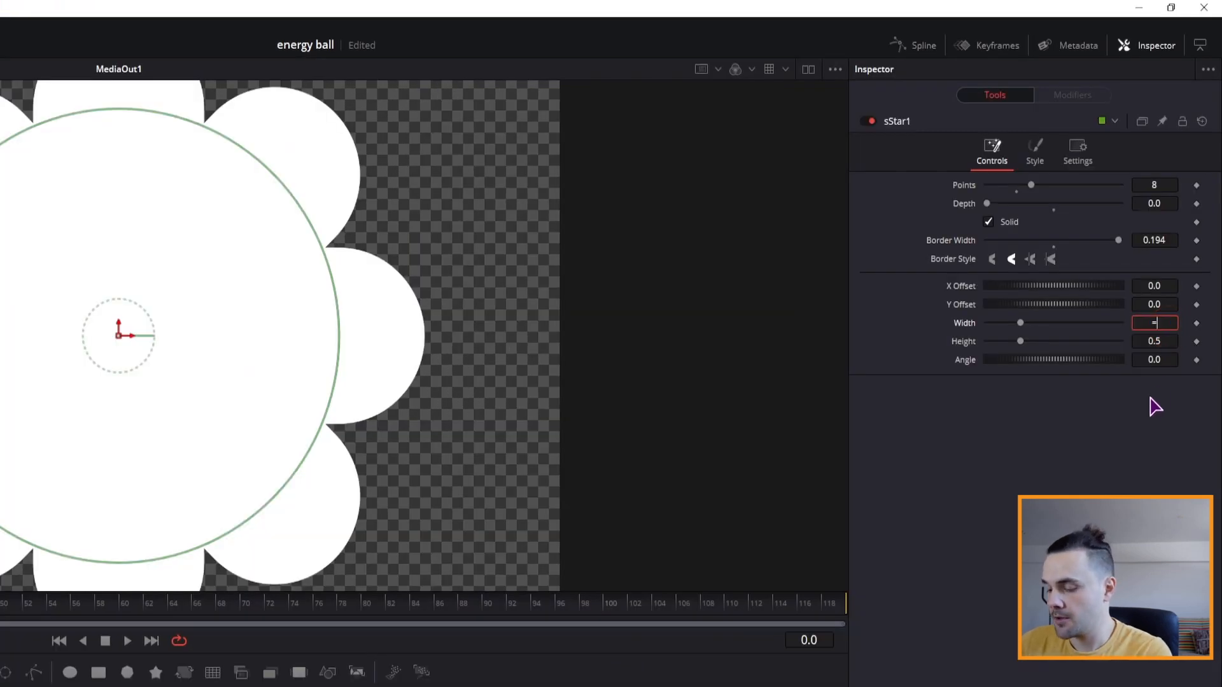
{"action": "key", "text": "Return"}
{"action": "left_click_drag", "start_coordinate": [989, 341], "coordinate": [964, 360]}
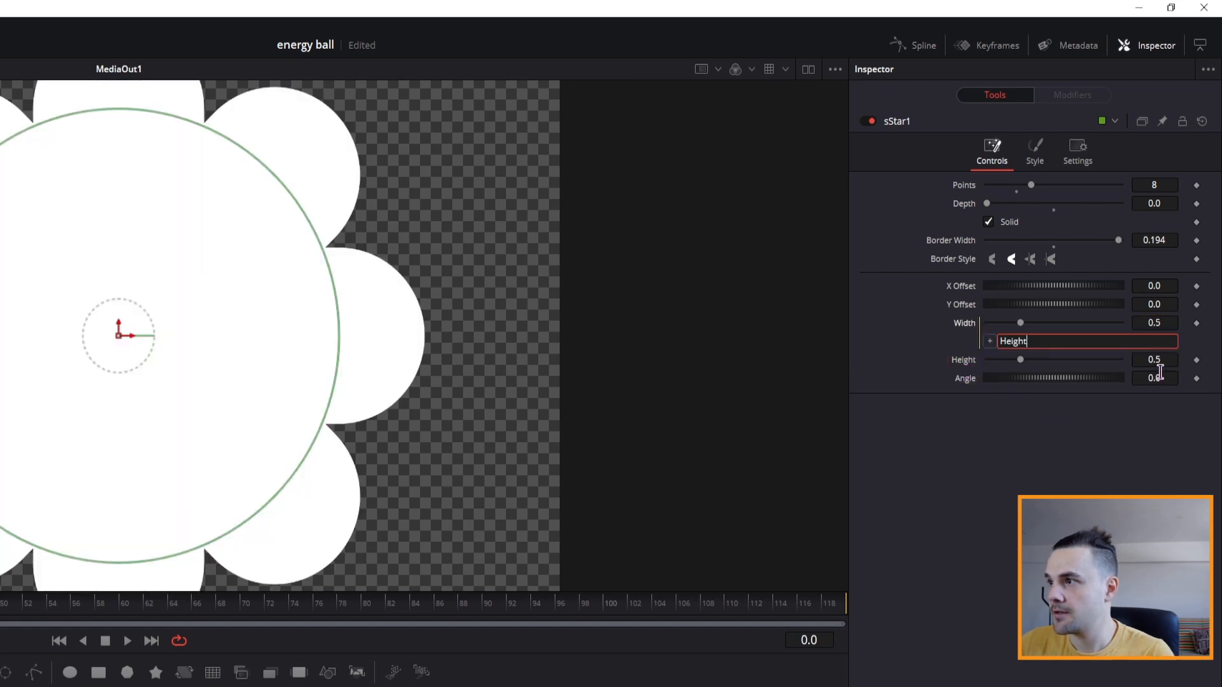
{"action": "left_click_drag", "start_coordinate": [1139, 360], "coordinate": [1059, 360]}
{"action": "left_click_drag", "start_coordinate": [1117, 240], "coordinate": [1077, 249]}
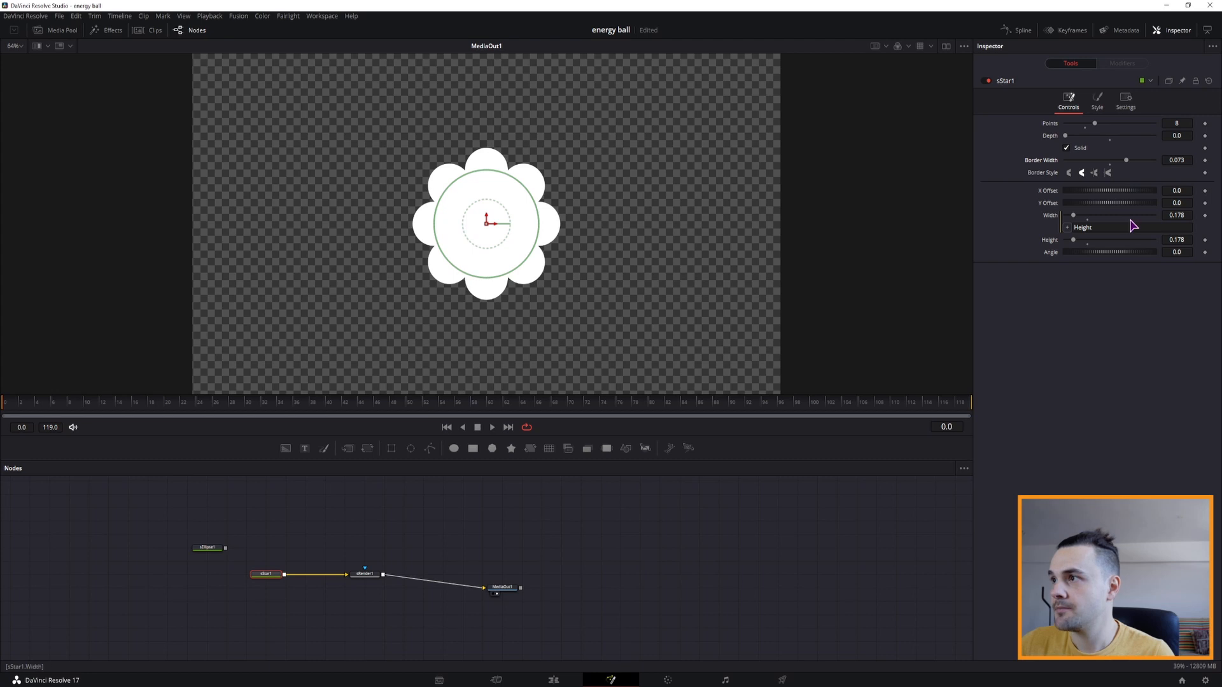
- Change the star's fill color to pink
{"action": "left_click", "coordinate": [1098, 102]}
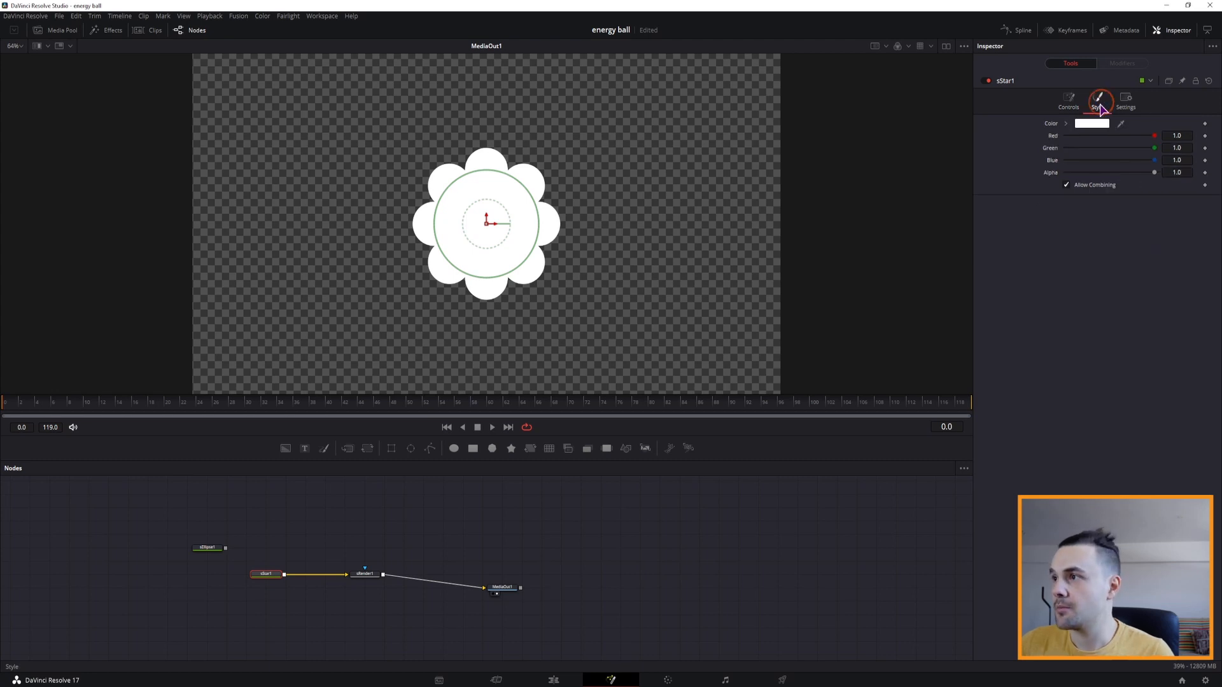
{"action": "left_click", "coordinate": [1089, 124]}
{"action": "left_click", "coordinate": [719, 266]}
{"action": "left_click", "coordinate": [621, 281]}
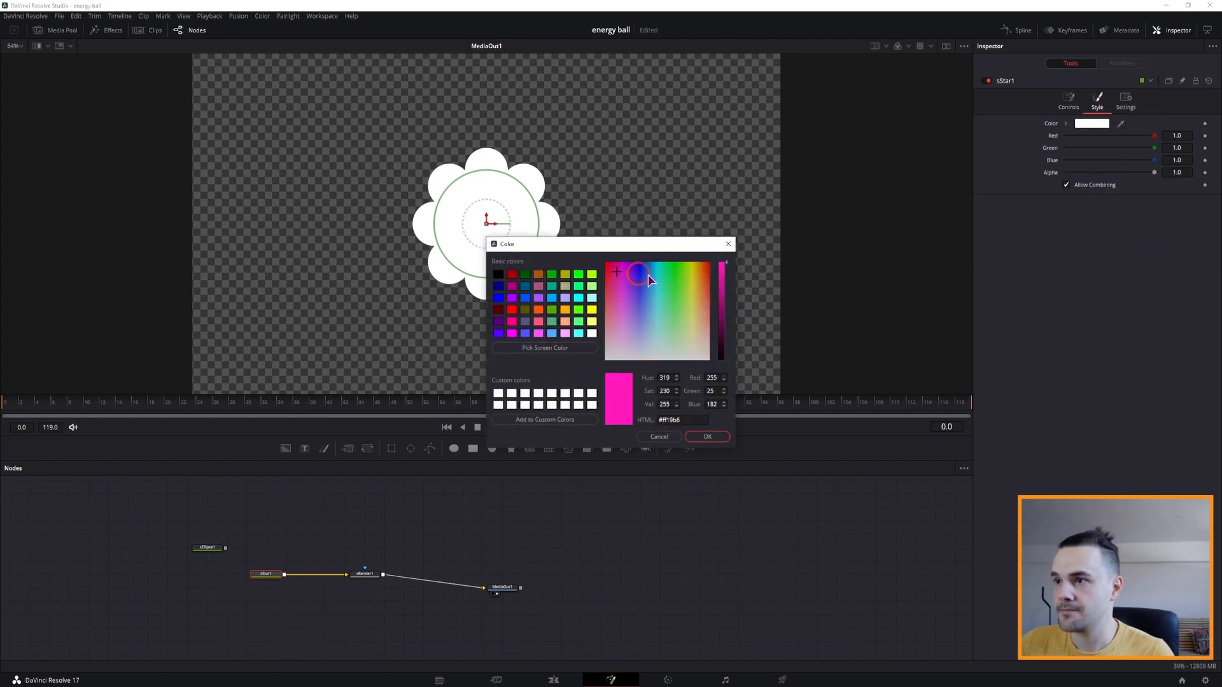
{"action": "left_click", "coordinate": [707, 436]}
- Merge the ellipse over the star, linking its width to its height and reducing the height to 0.103
{"action": "left_click_drag", "start_coordinate": [208, 549], "coordinate": [291, 565]}
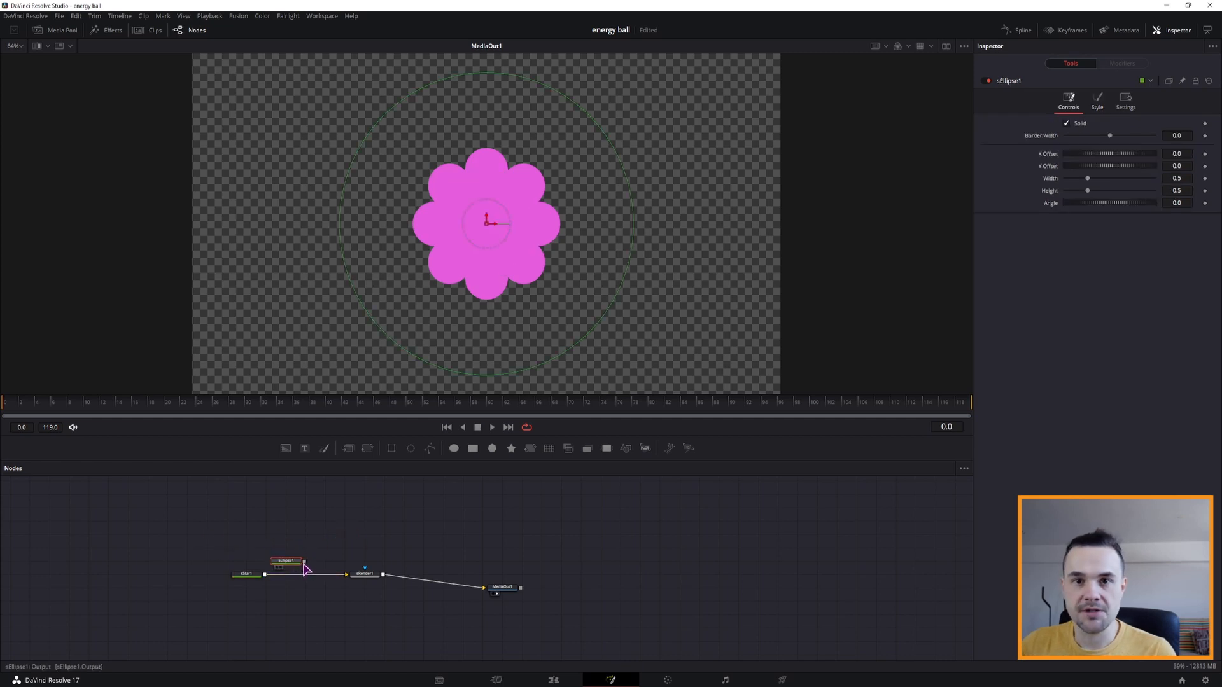
{"action": "mouse_move", "coordinate": [304, 562]}
{"action": "left_mouse_down"}
{"action": "mouse_move", "coordinate": [264, 575]}
{"action": "mouse_move", "coordinate": [288, 548]}
{"action": "mouse_move", "coordinate": [289, 563]}
{"action": "left_mouse_up"}
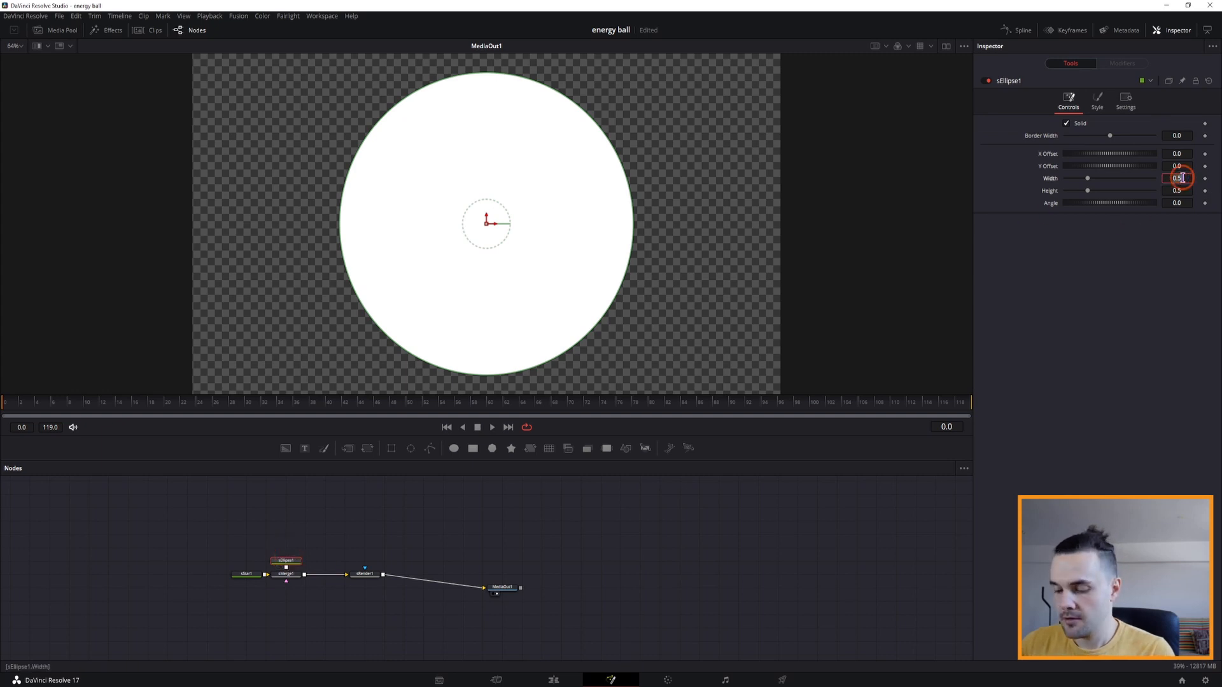
{"action": "type", "text": "="}
{"action": "left_click", "coordinate": [1144, 250]}
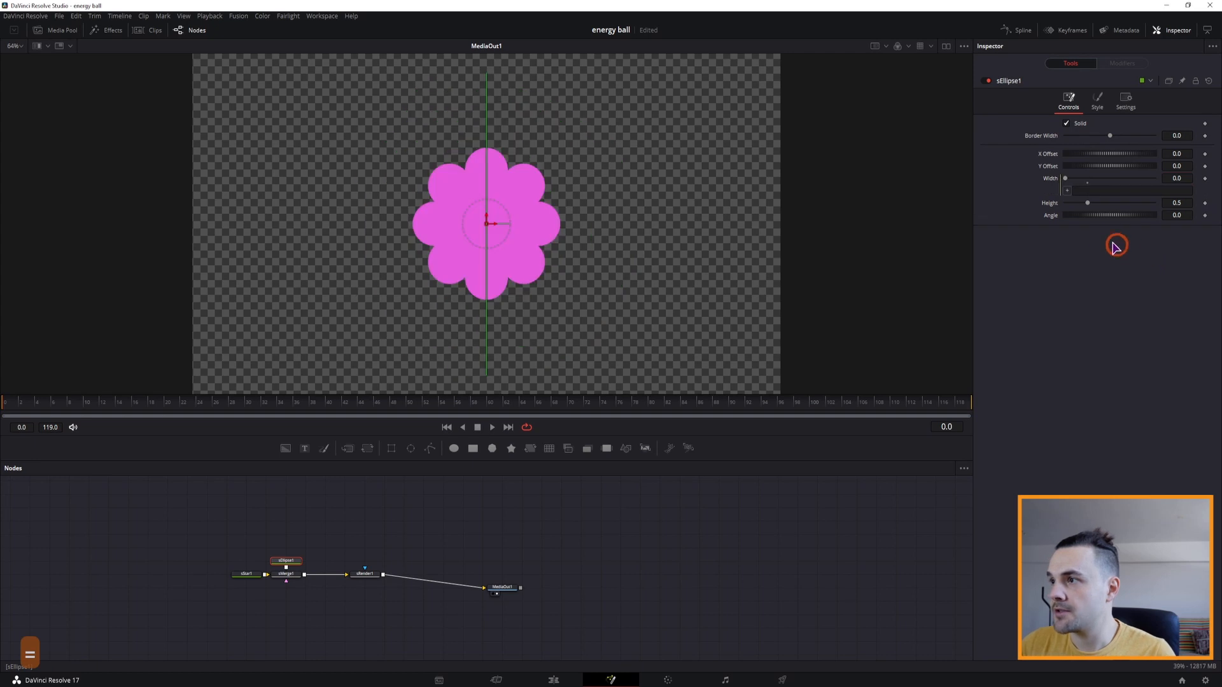
{"action": "left_click_drag", "start_coordinate": [1067, 191], "coordinate": [1050, 207]}
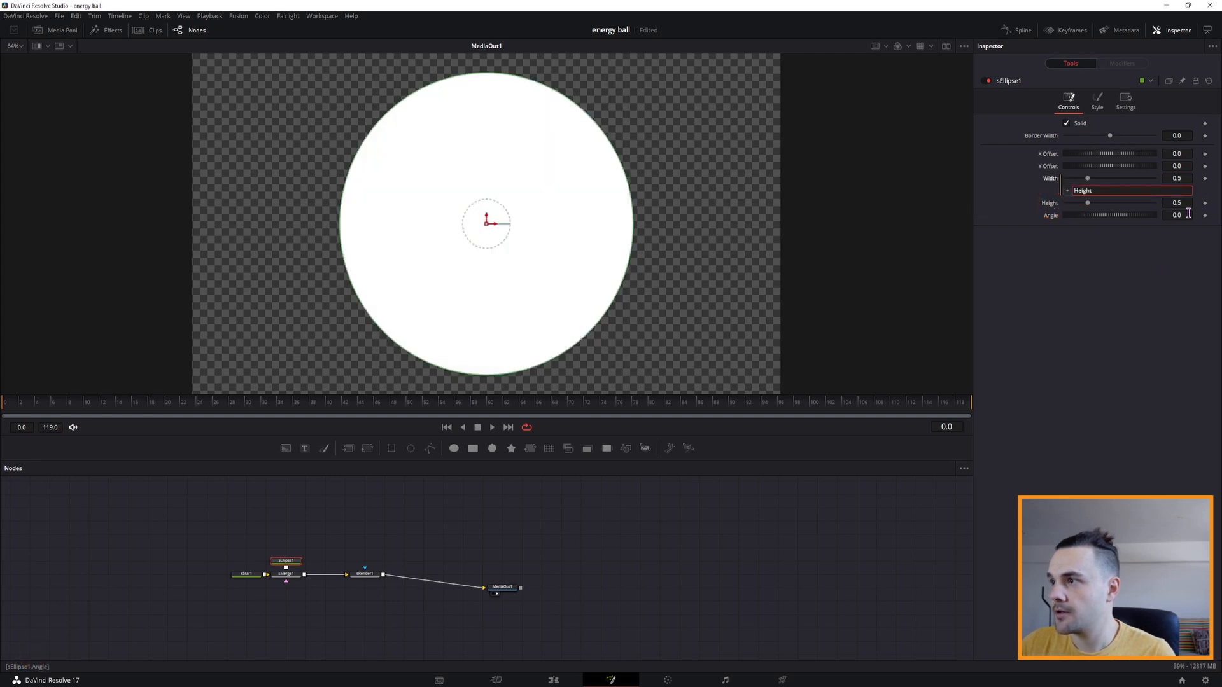
{"action": "left_click_drag", "start_coordinate": [1180, 205], "coordinate": [978, 220]}
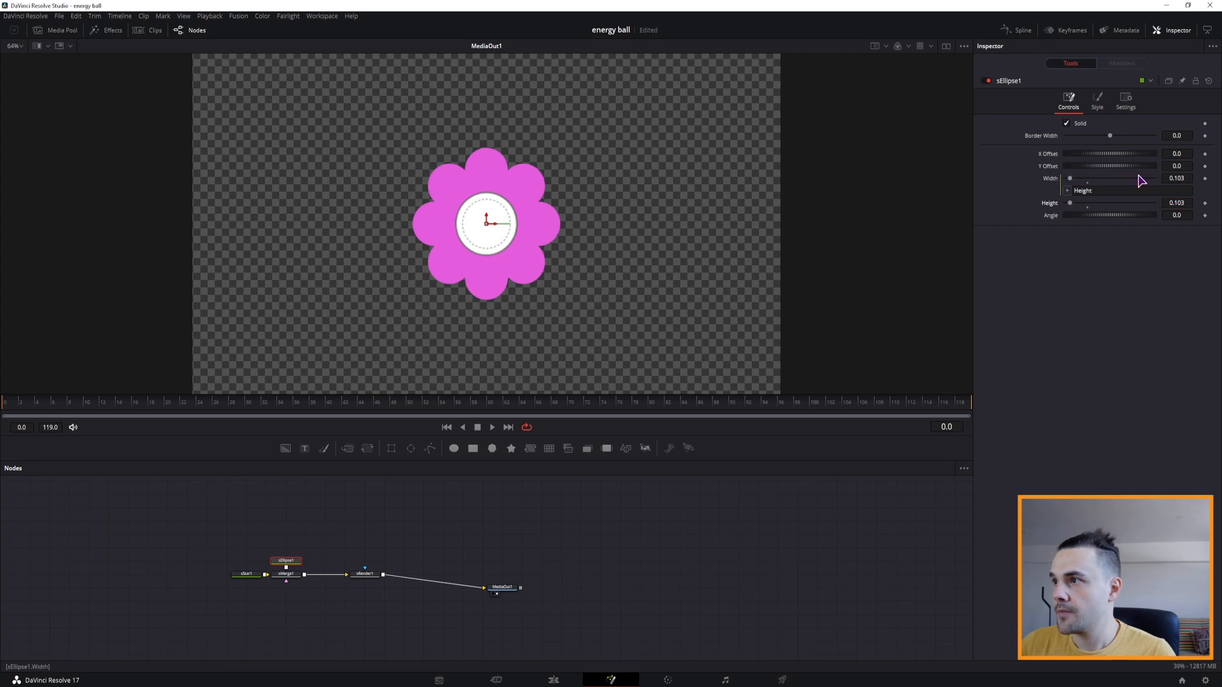
- Color the ellipse at the flower's center yellow (#ffda1e)
{"action": "left_click", "coordinate": [1097, 101]}
{"action": "left_click", "coordinate": [1092, 124]}
{"action": "mouse_move", "coordinate": [703, 276]}
{"action": "left_mouse_down"}
{"action": "mouse_move", "coordinate": [685, 280]}
{"action": "mouse_move", "coordinate": [694, 274]}
{"action": "left_mouse_up"}
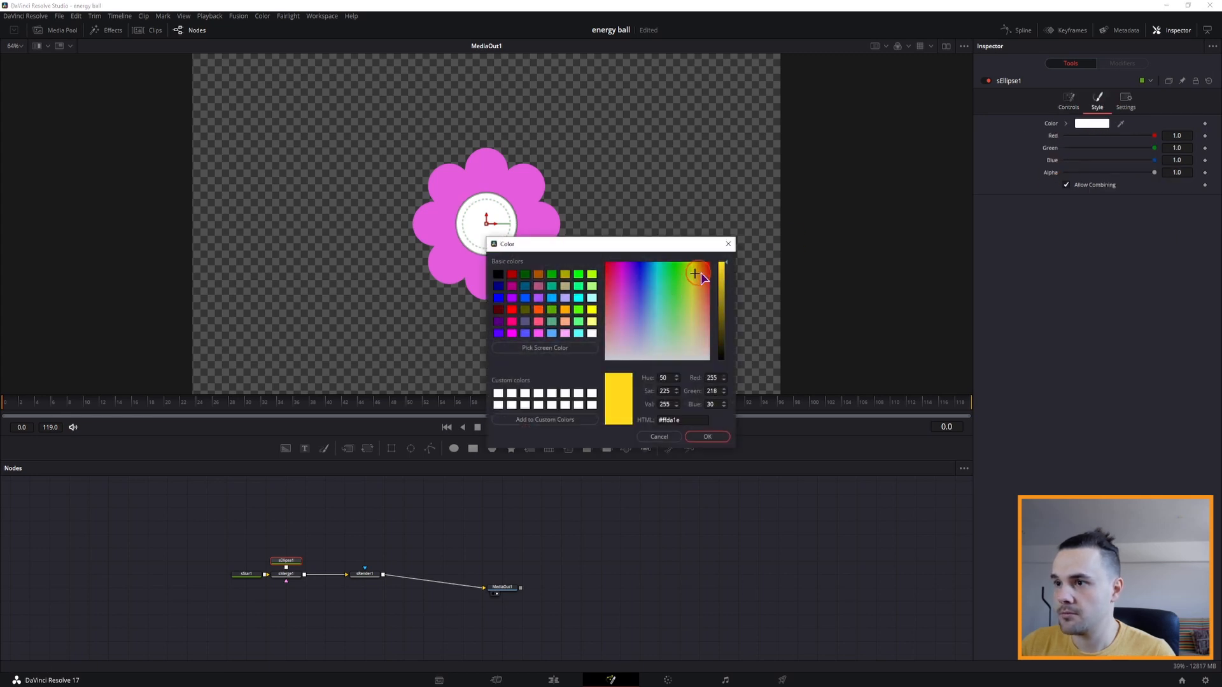
{"action": "left_click", "coordinate": [707, 436]}
{"action": "left_click", "coordinate": [275, 523]}
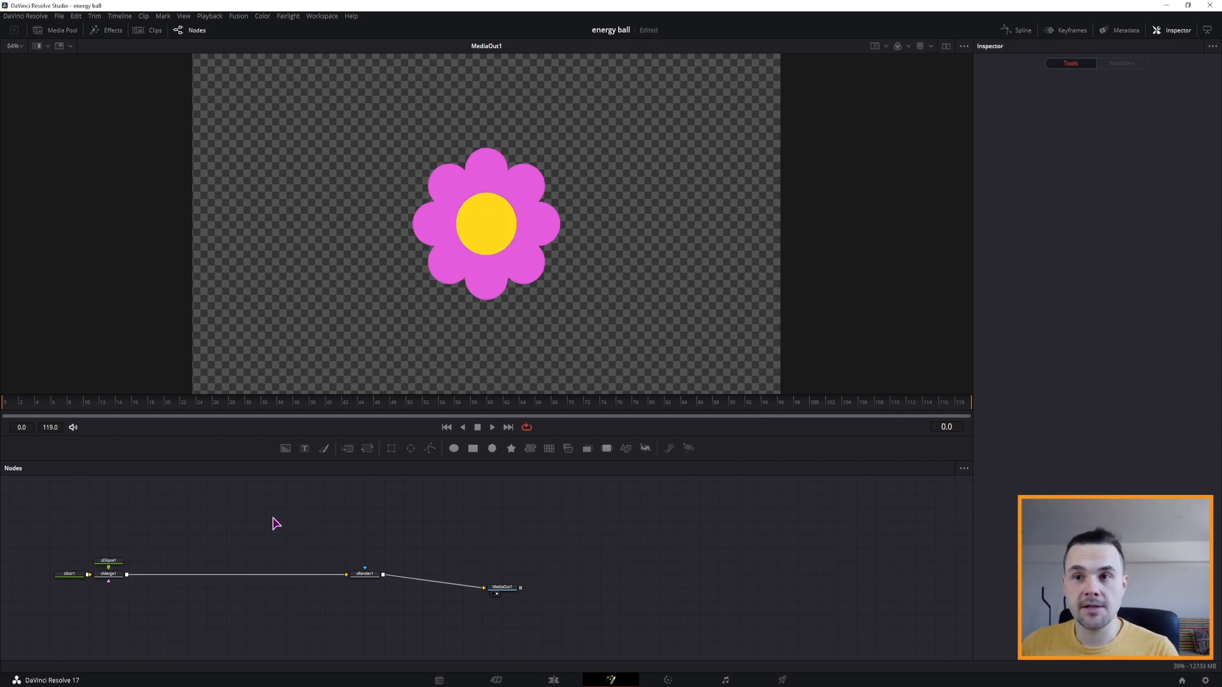
- Add a second ellipse and a rectangle, combine them in an sBoolean node, and feed it into the flower's merge
{"action": "left_click_drag", "start_coordinate": [472, 445], "coordinate": [210, 539]}
{"action": "left_click_drag", "start_coordinate": [475, 449], "coordinate": [273, 535]}
{"action": "left_click_drag", "start_coordinate": [570, 453], "coordinate": [91, 565]}
{"action": "left_click_drag", "start_coordinate": [206, 561], "coordinate": [147, 562]}
{"action": "left_click_drag", "start_coordinate": [225, 534], "coordinate": [150, 560]}
{"action": "left_click_drag", "start_coordinate": [284, 534], "coordinate": [147, 561]}
{"action": "left_click_drag", "start_coordinate": [217, 534], "coordinate": [152, 538]}
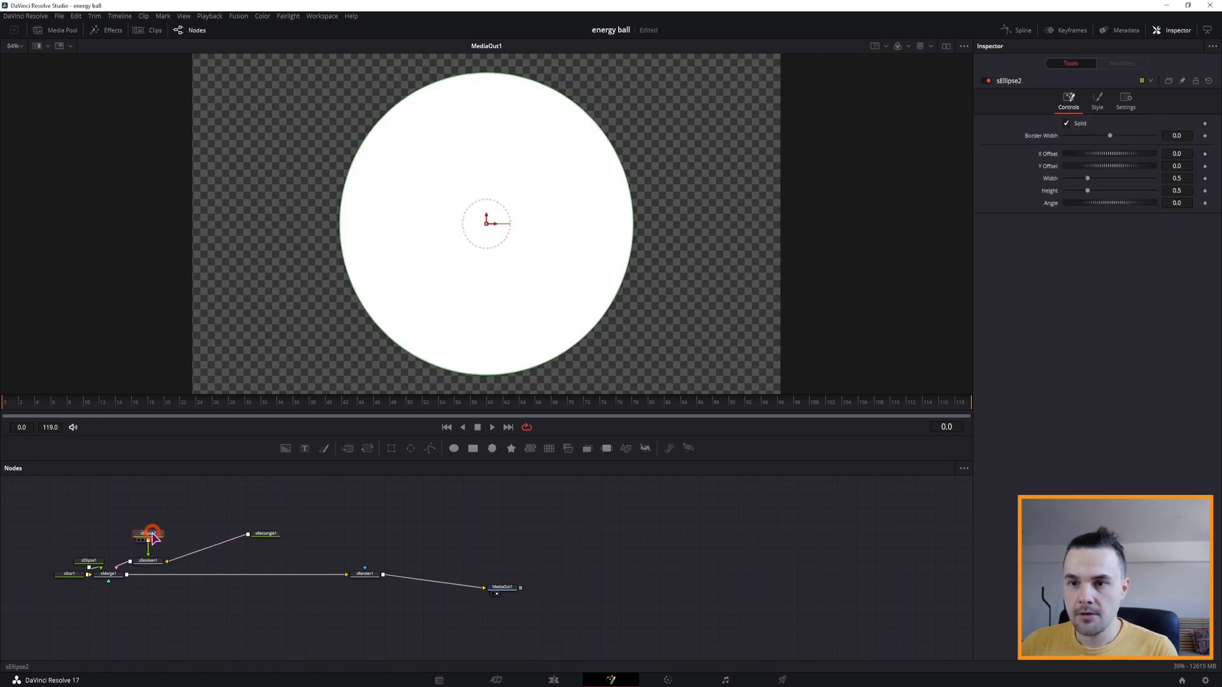
- Make the second ellipse a non-solid outline with border width 0.009 and narrow its width to 0.332
{"action": "left_click", "coordinate": [1066, 123]}
{"action": "left_click_drag", "start_coordinate": [1110, 136], "coordinate": [1114, 138]}
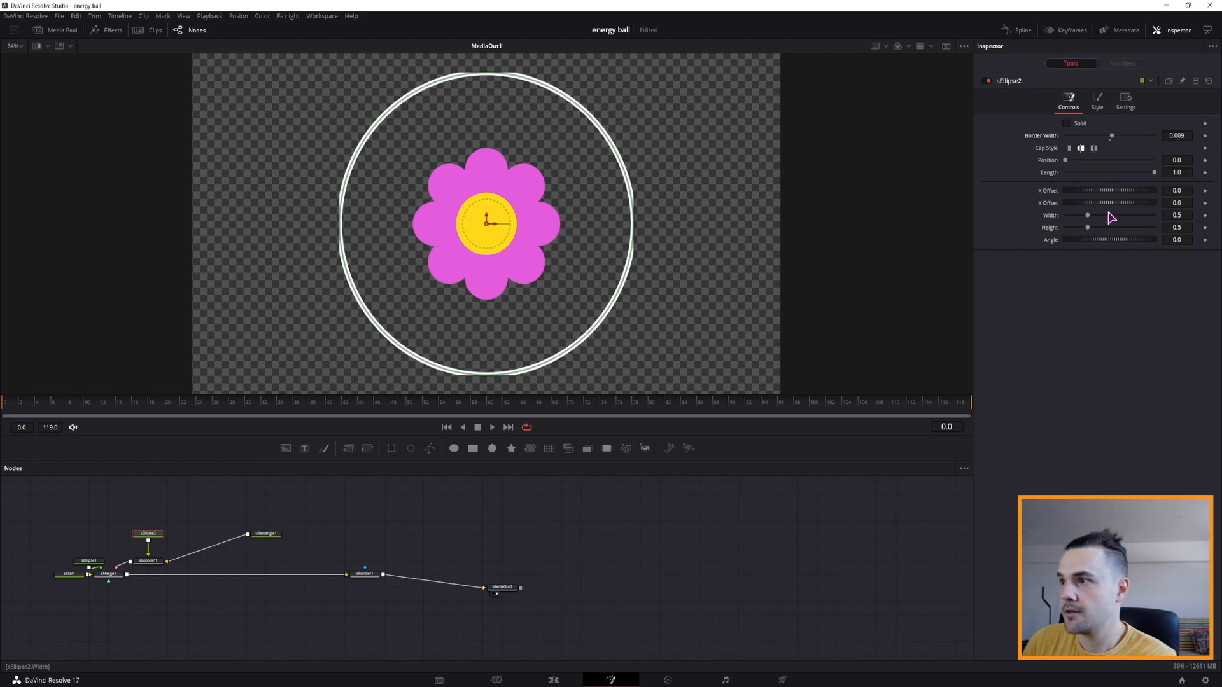
{"action": "left_click_drag", "start_coordinate": [1086, 215], "coordinate": [1086, 217]}
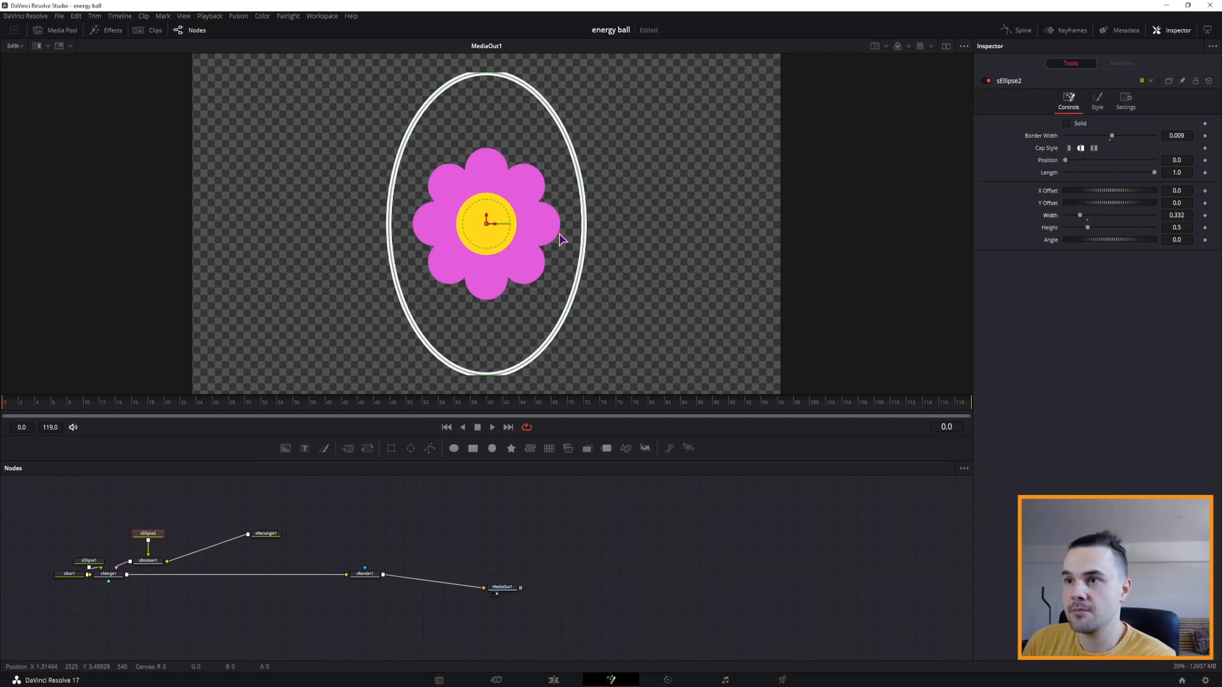
- Move the ellipse outline down and right, and shift the rectangle to X offset about -0.226 to crop it into a curved stem
{"action": "left_click_drag", "start_coordinate": [486, 222], "coordinate": [546, 359]}
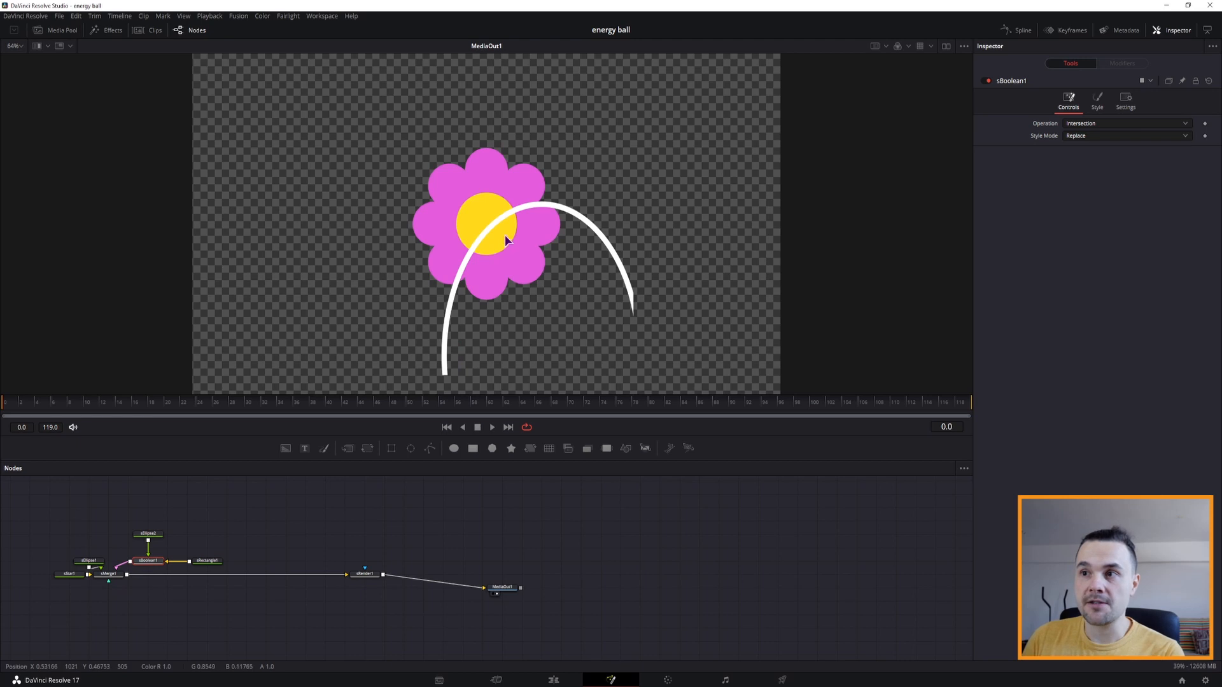
{"action": "left_click", "coordinate": [206, 560]}
{"action": "left_click_drag", "start_coordinate": [497, 227], "coordinate": [354, 223]}
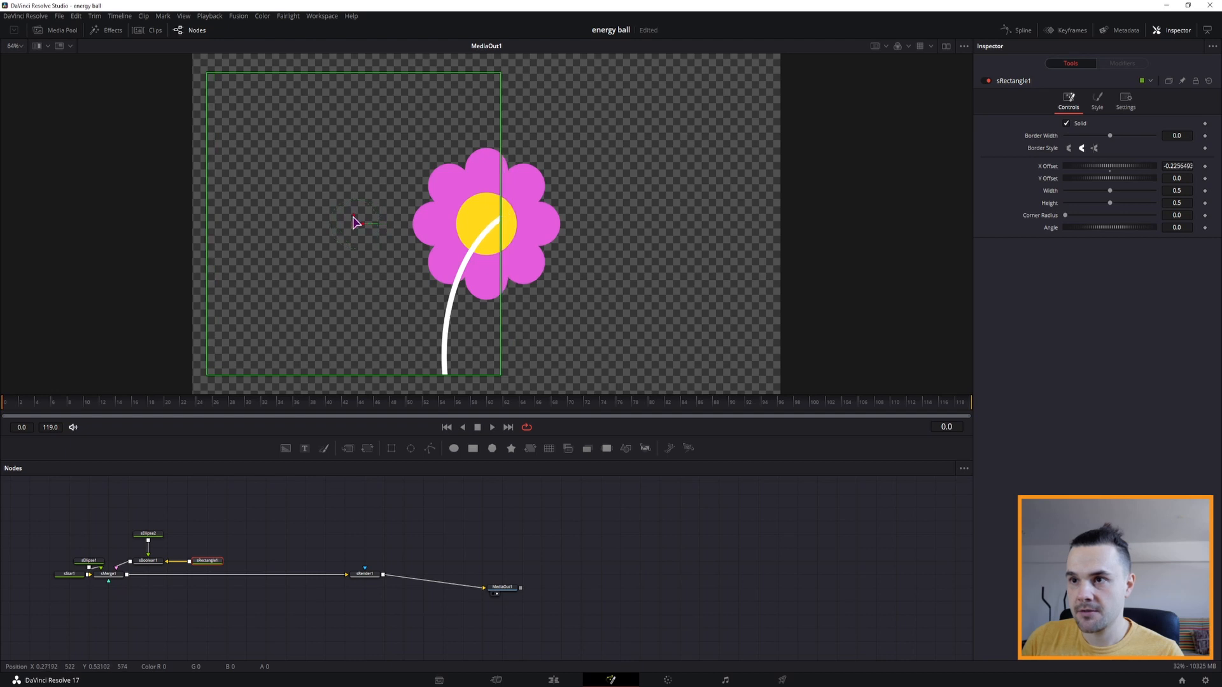
- Try to recolor the stem by lowering the second ellipse's red value to 0.262
{"action": "left_click", "coordinate": [148, 533]}
{"action": "left_click", "coordinate": [1097, 100]}
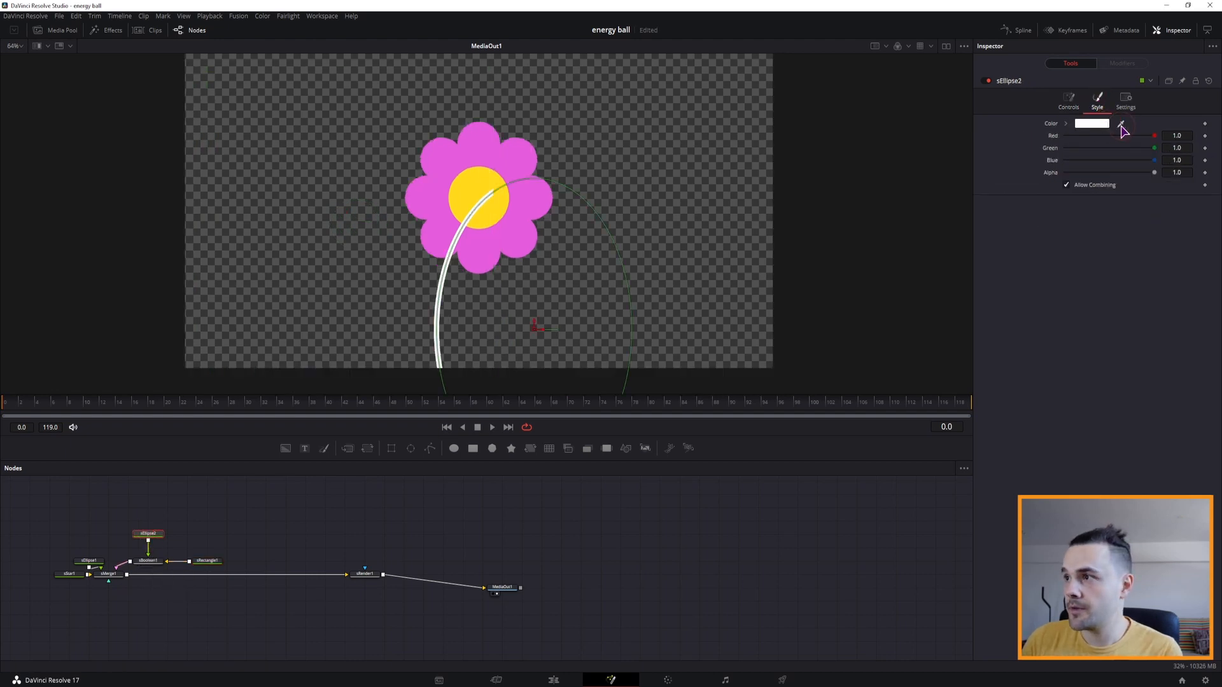
{"action": "left_click_drag", "start_coordinate": [1148, 137], "coordinate": [1089, 136]}
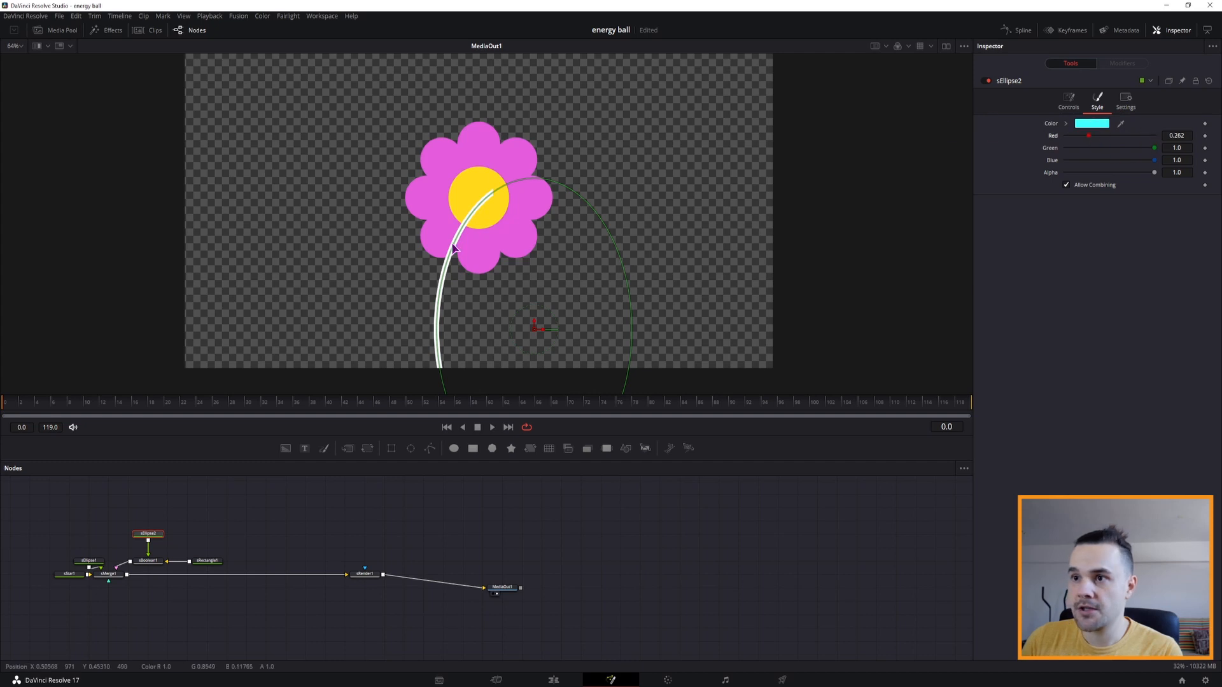
- Color the stem green in the sBoolean node's style, about red 0.361, green 0.596 and blue 0.051
{"action": "left_click", "coordinate": [154, 562]}
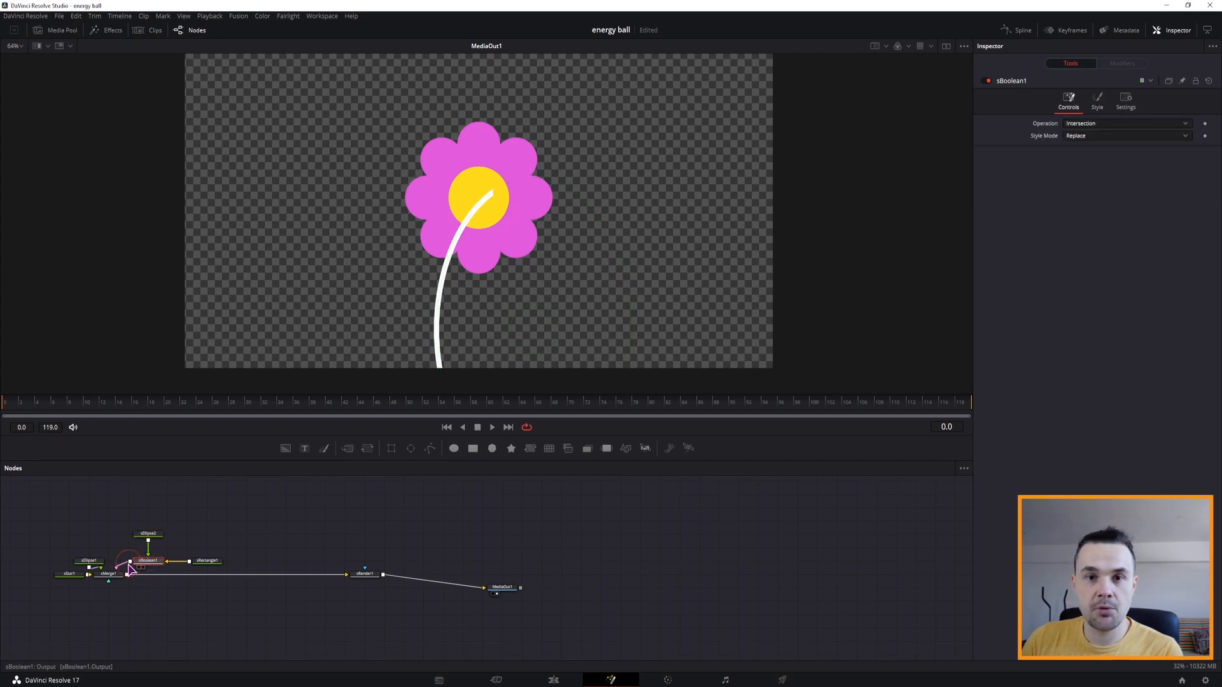
{"action": "left_click", "coordinate": [1096, 101]}
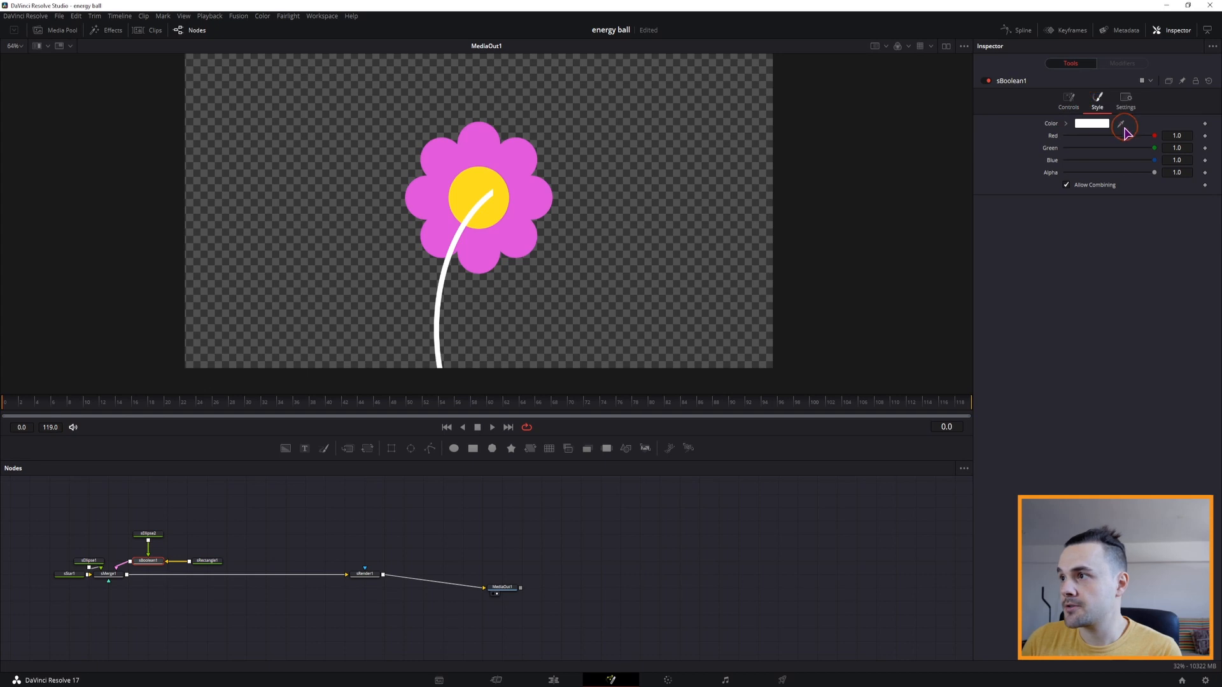
{"action": "left_click", "coordinate": [1093, 124]}
{"action": "left_click", "coordinate": [684, 272]}
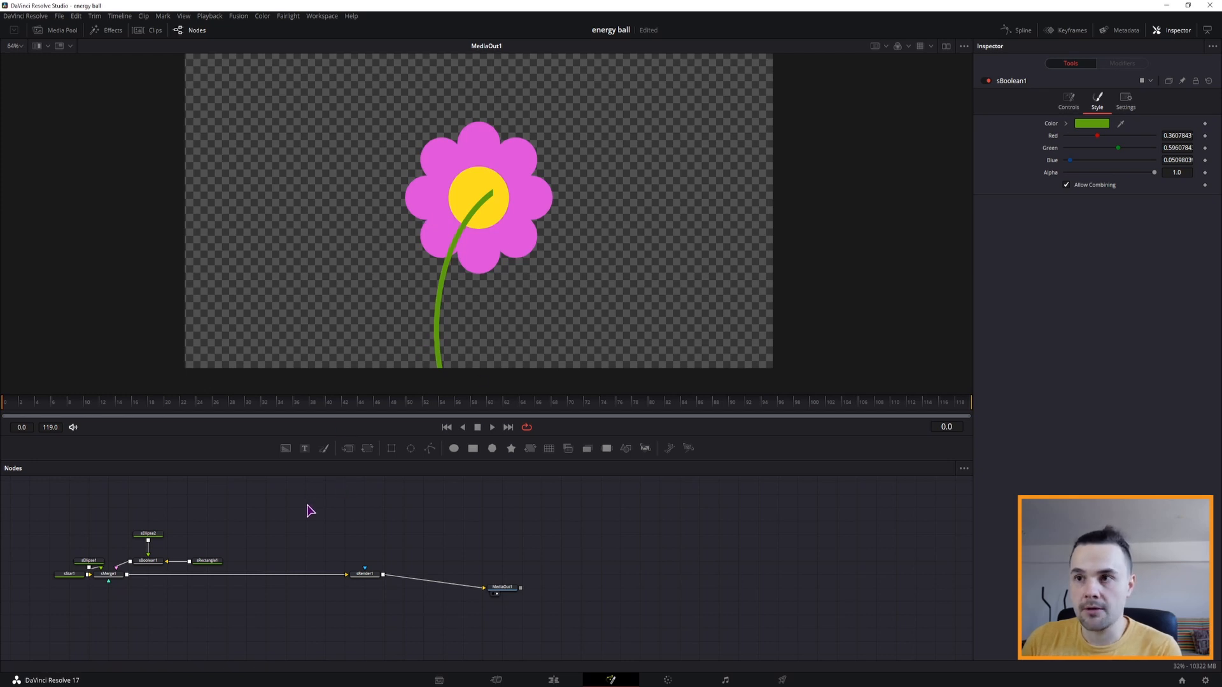
- Add a third ellipse to sMerge1 as a leaf beside the stem, width 0.01, height 0.097 and angle about 23.4
{"action": "left_click_drag", "start_coordinate": [226, 527], "coordinate": [326, 530]}
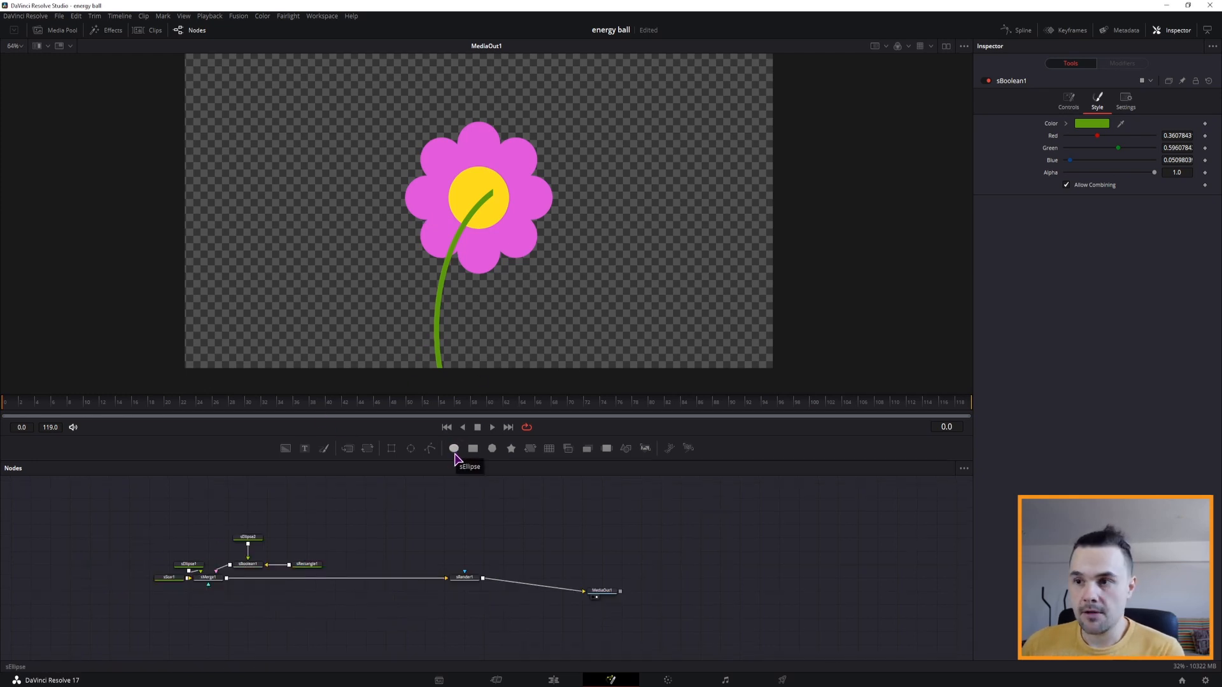
{"action": "left_click_drag", "start_coordinate": [212, 626], "coordinate": [209, 587]}
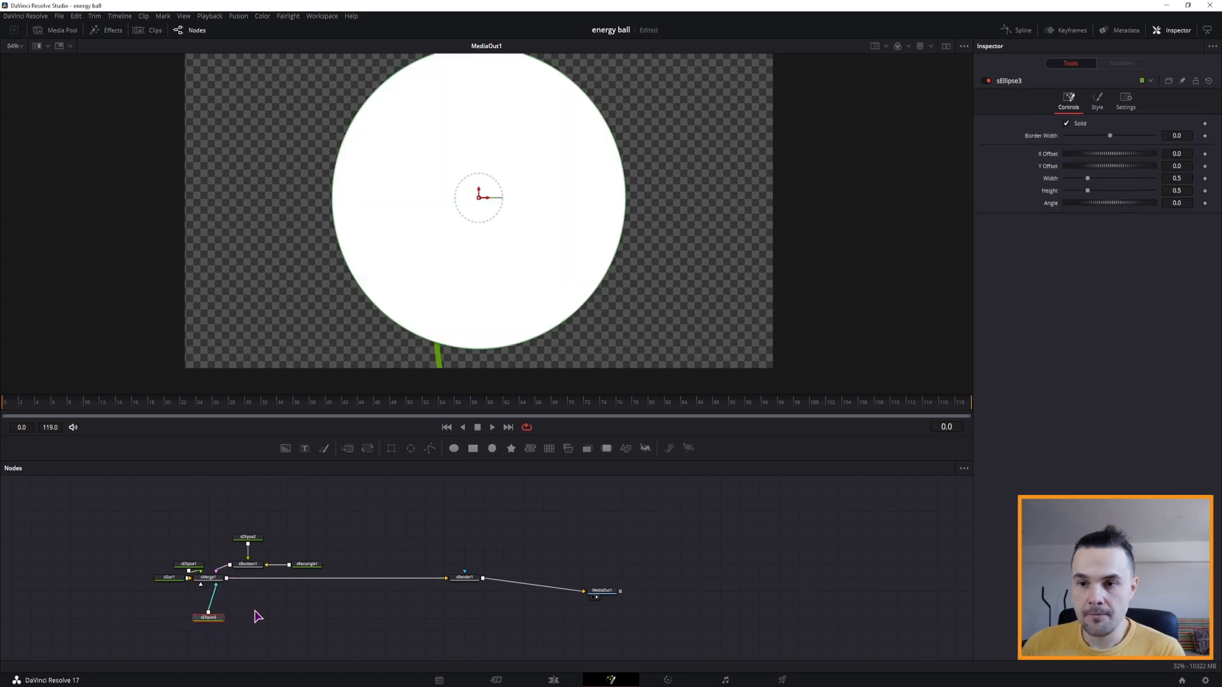
{"action": "left_click_drag", "start_coordinate": [1176, 179], "coordinate": [1034, 181]}
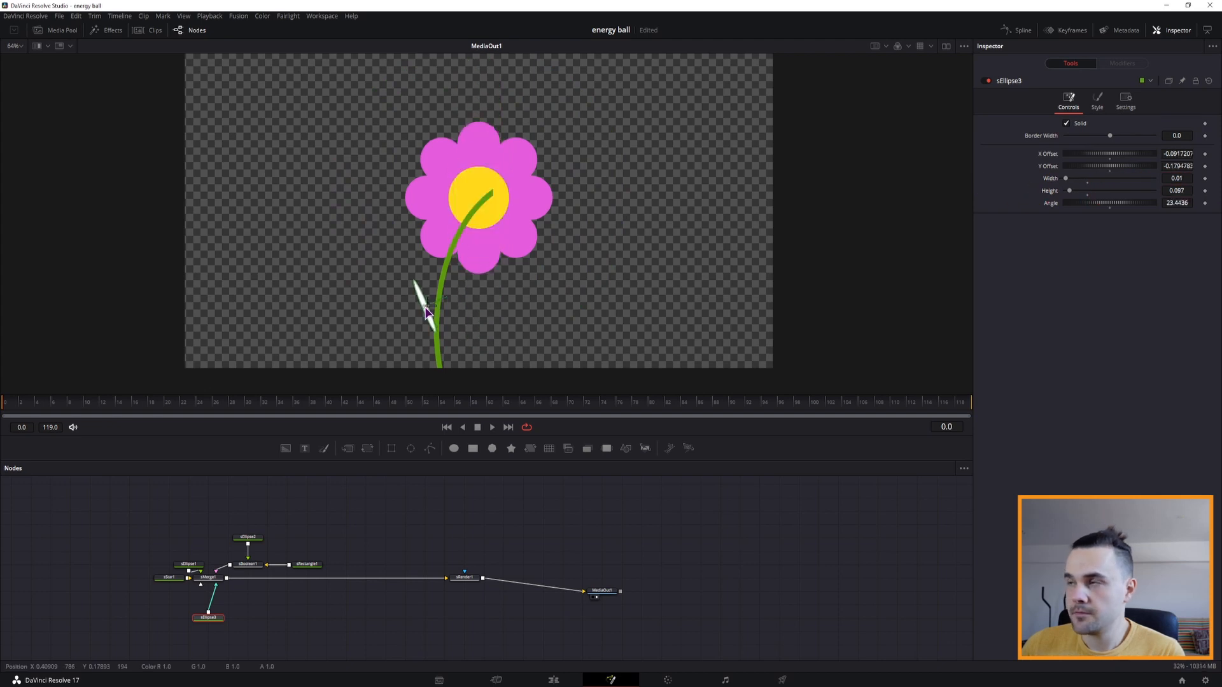
- Color the leaf ellipse green and paste a copy as a second leaf, width 0.009, height 0.066 and angle about -33.1
{"action": "left_click", "coordinate": [1097, 99]}
{"action": "left_click", "coordinate": [1091, 123]}
{"action": "left_click", "coordinate": [693, 420]}
{"action": "key", "text": "ctrl+v"}
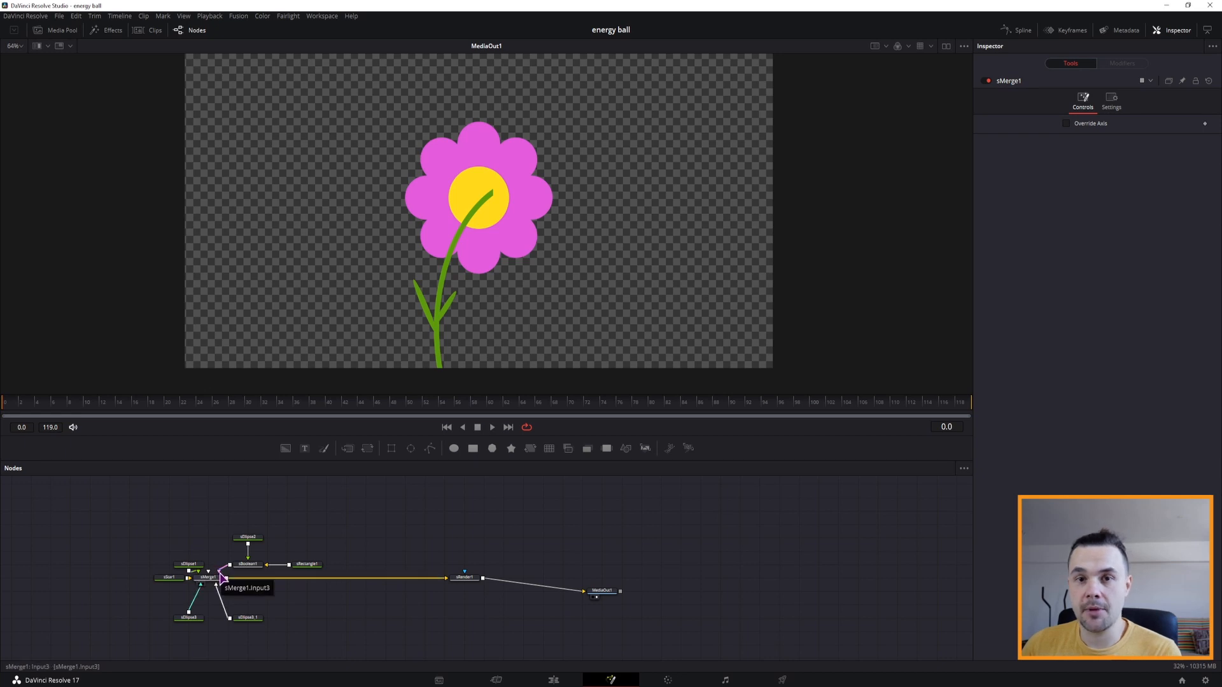
- Space out the star and first ellipse nodes, and reorder the sMerge1 inputs so petals and yellow center cover the stem
{"action": "left_click_drag", "start_coordinate": [188, 564], "coordinate": [149, 578]}
{"action": "left_click", "coordinate": [210, 581]}
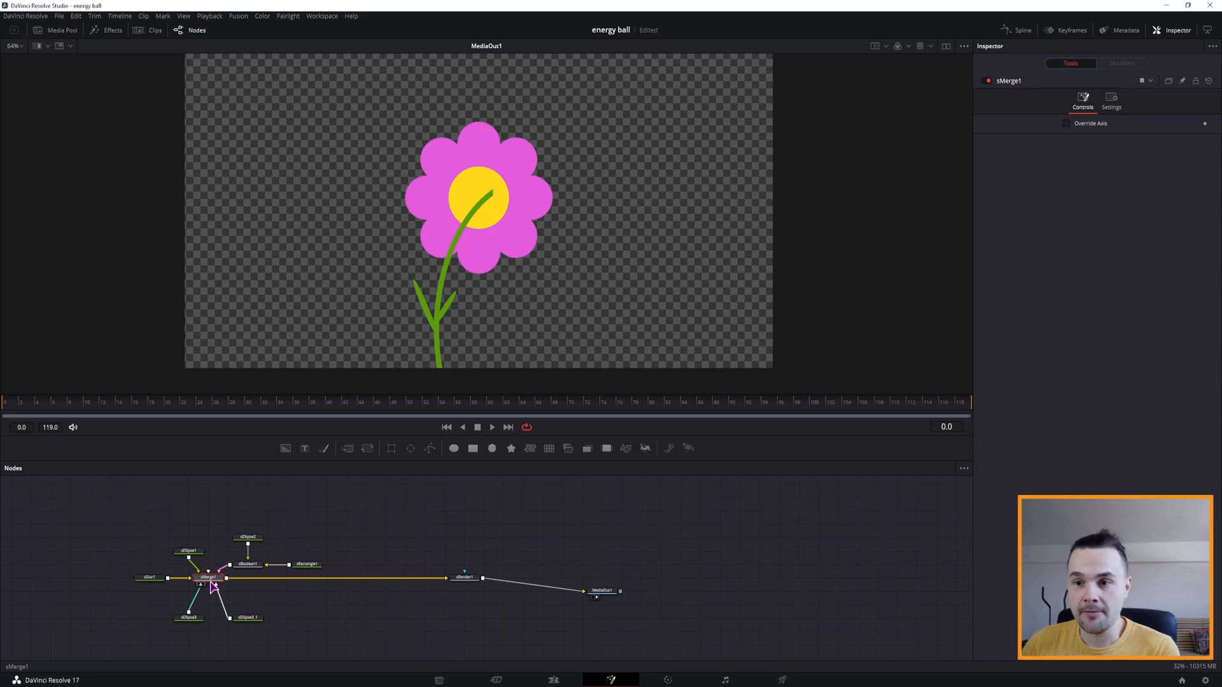
{"action": "left_click", "coordinate": [145, 581]}
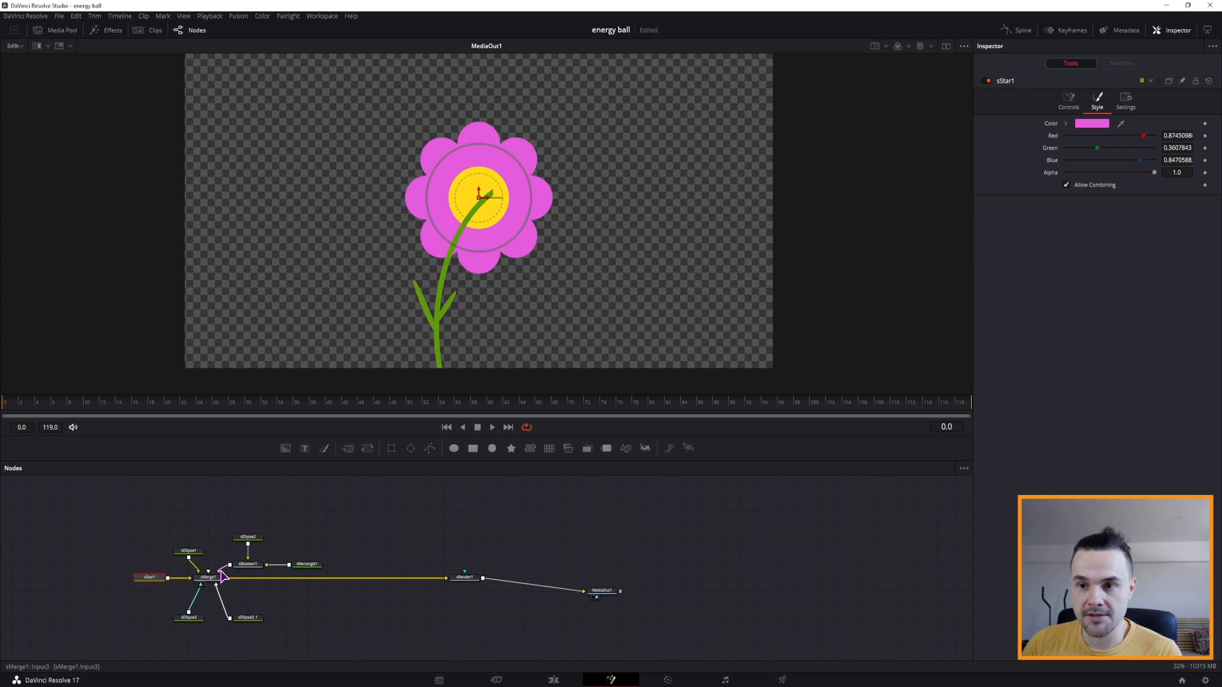
{"action": "left_click_drag", "start_coordinate": [222, 570], "coordinate": [192, 578]}
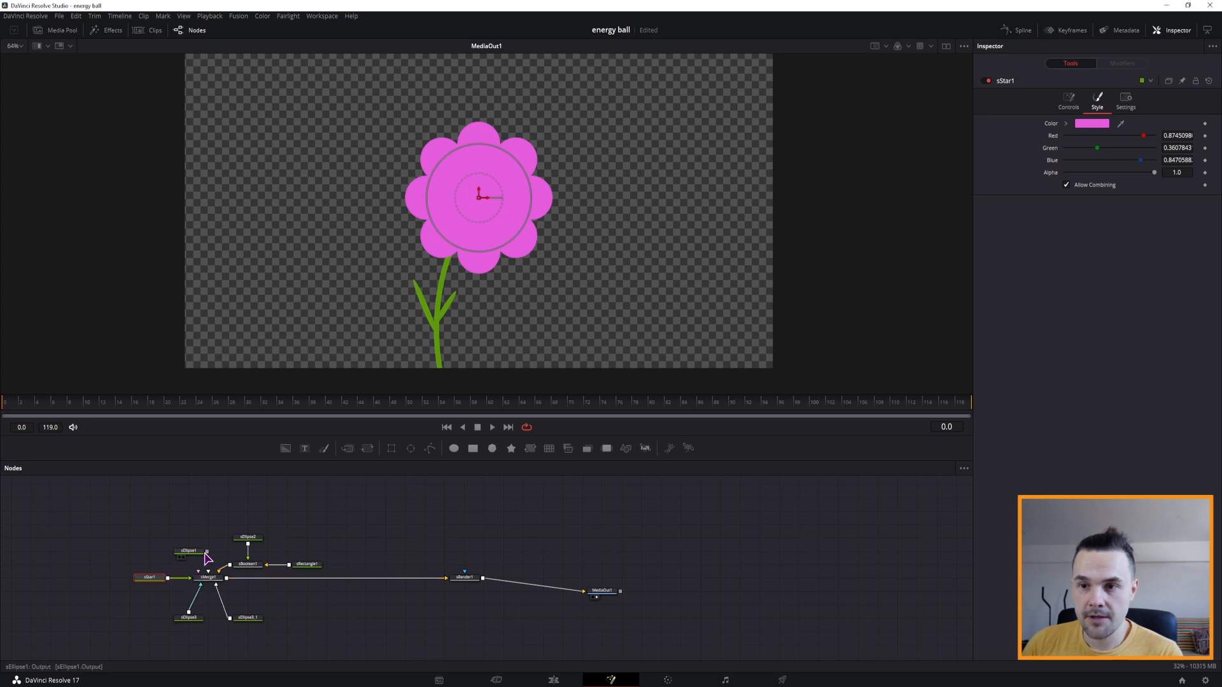
{"action": "left_click_drag", "start_coordinate": [199, 572], "coordinate": [200, 574]}
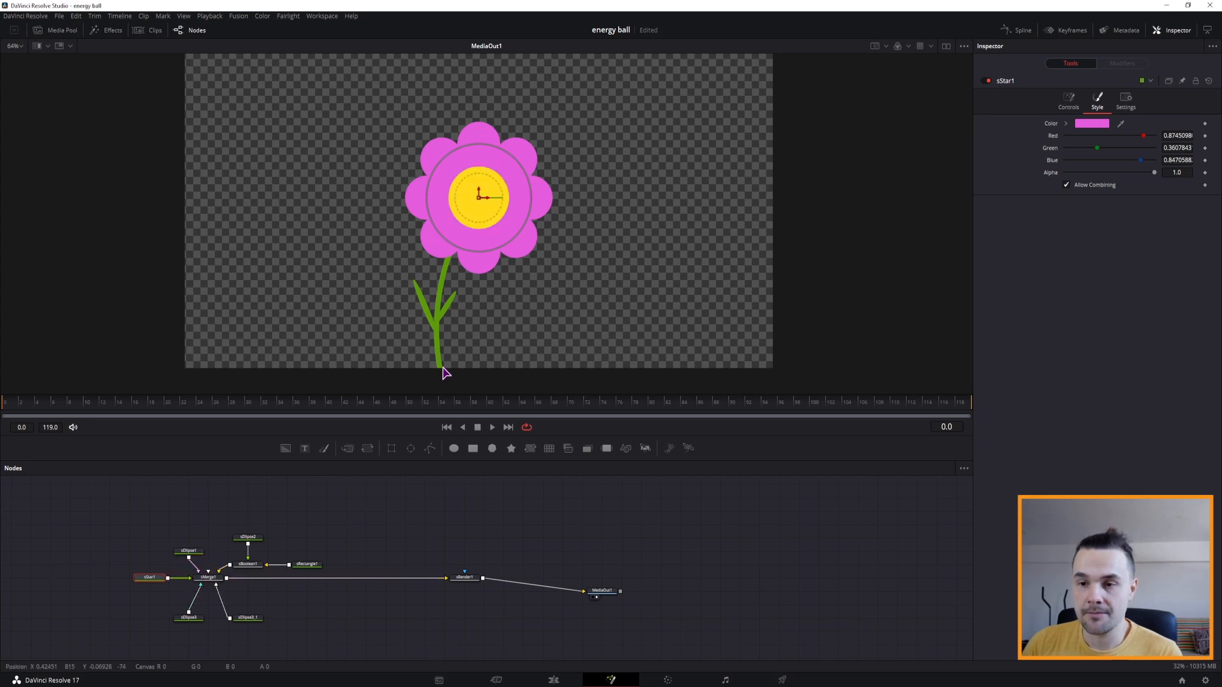
{"action": "left_click", "coordinate": [231, 528]}
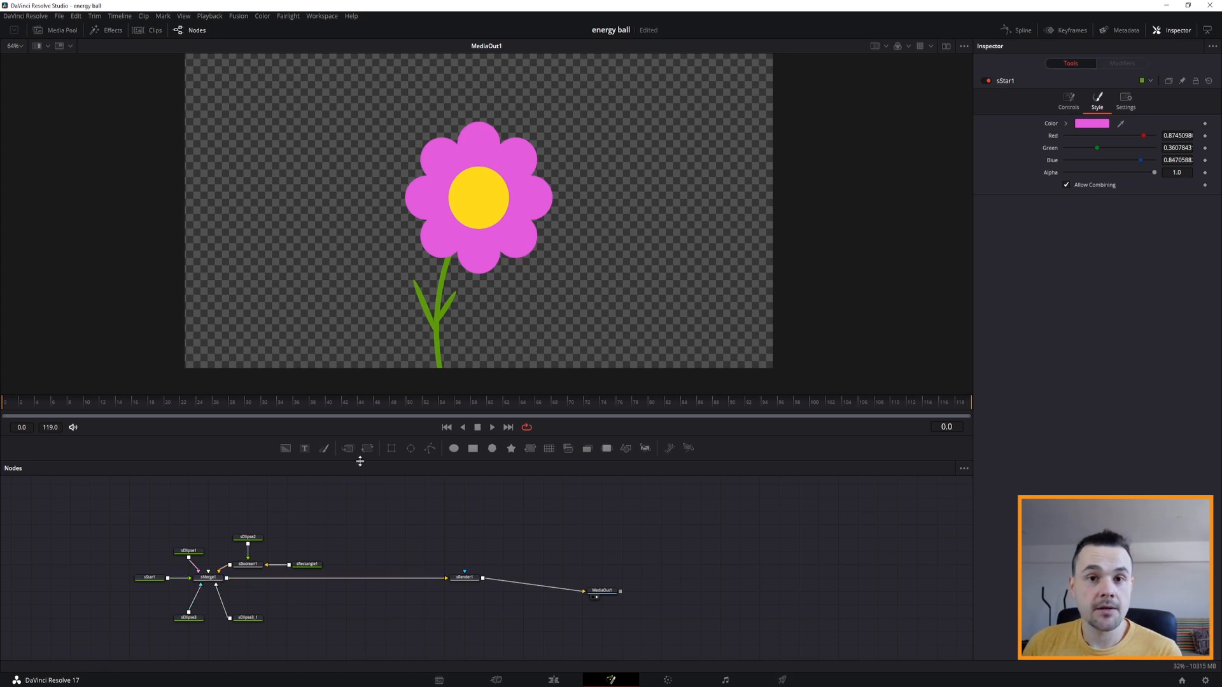
{"action": "left_click_drag", "start_coordinate": [347, 448], "coordinate": [326, 508]}
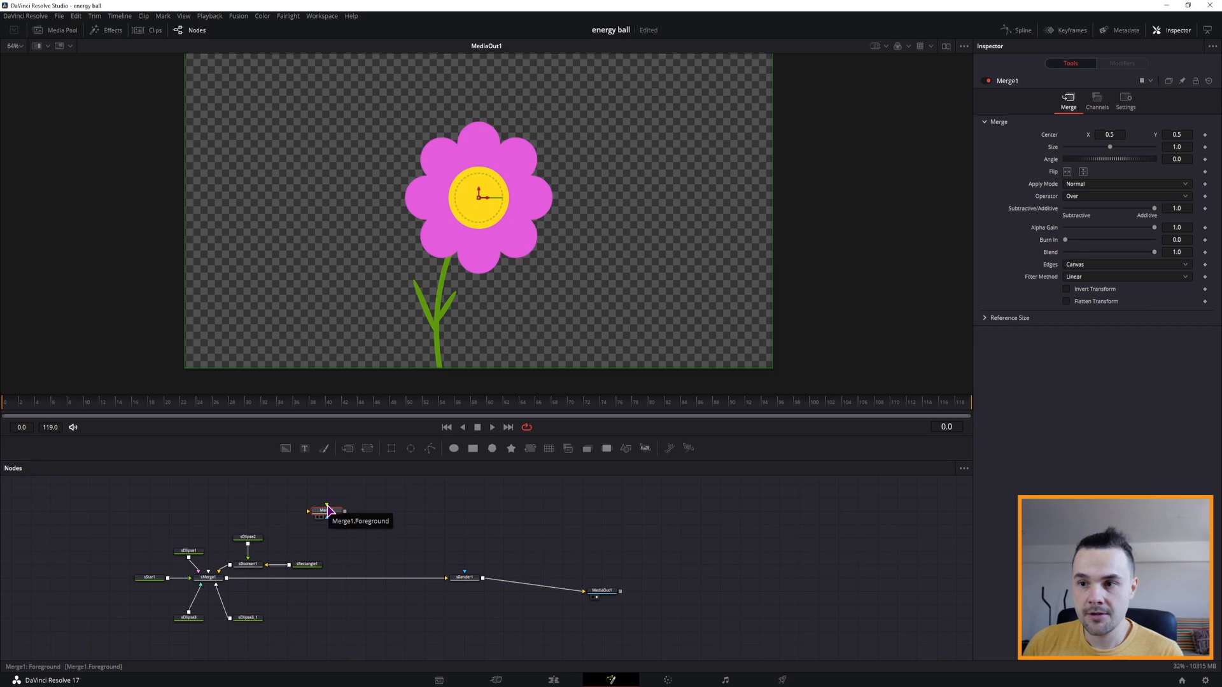
{"action": "key", "text": "BackSpace"}
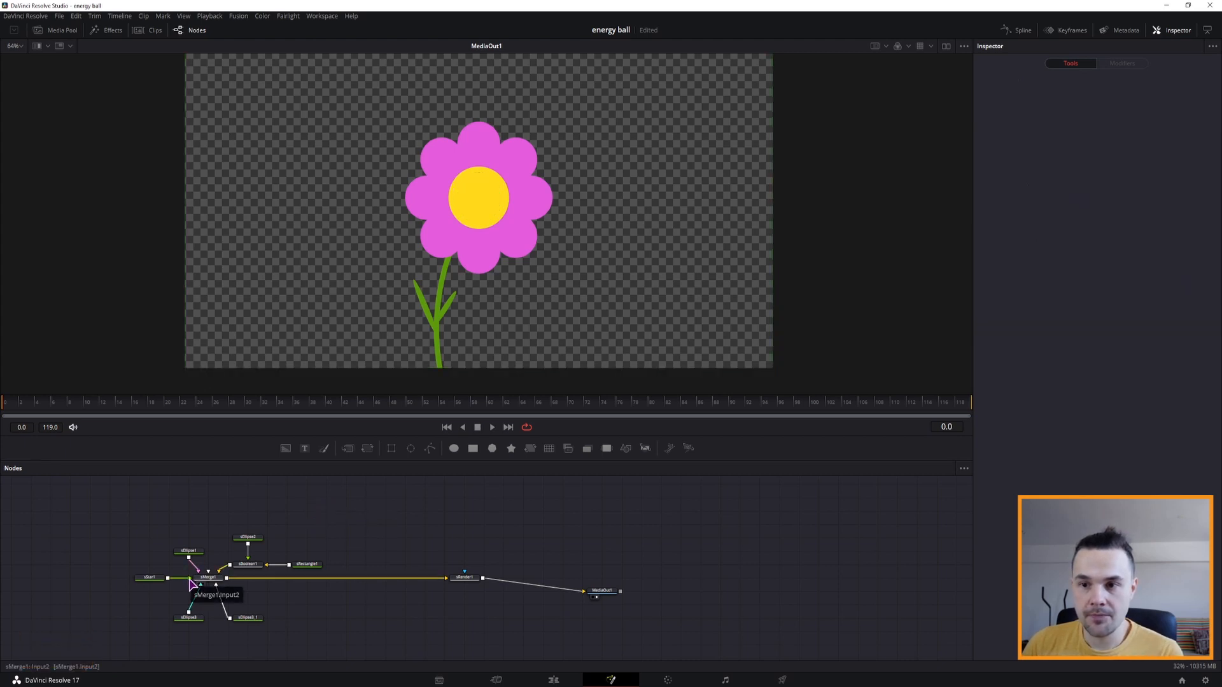
{"action": "left_click", "coordinate": [201, 576]}
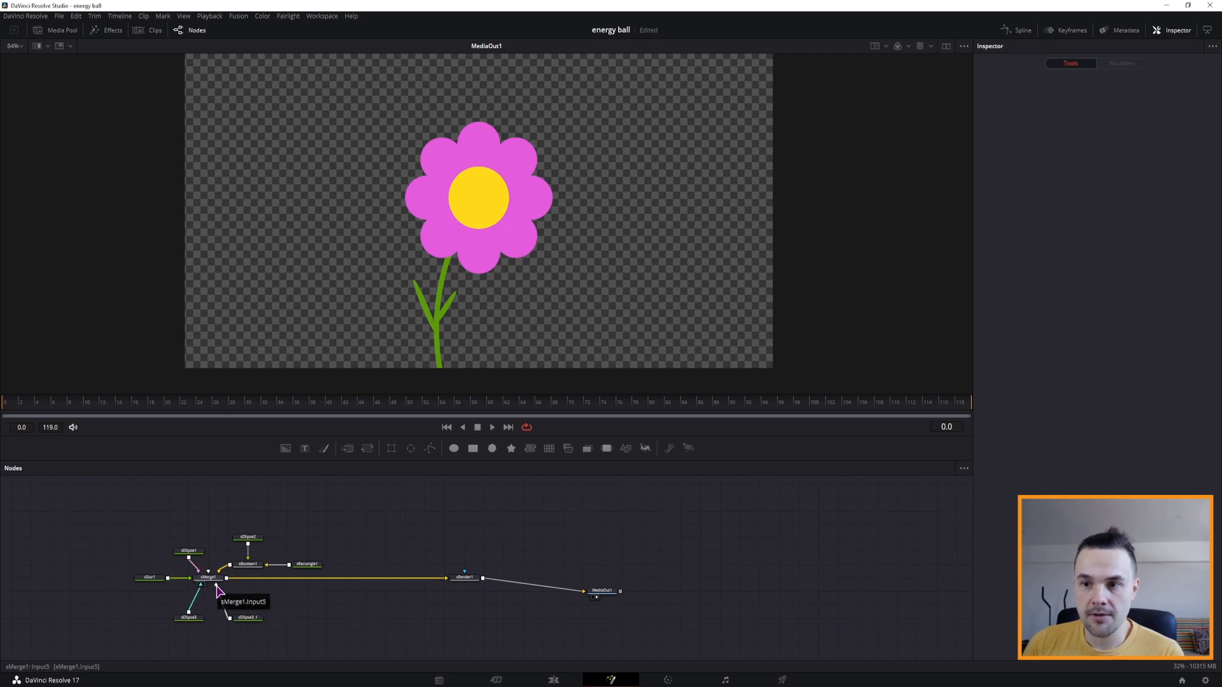
{"action": "left_click_drag", "start_coordinate": [217, 591], "coordinate": [210, 576]}
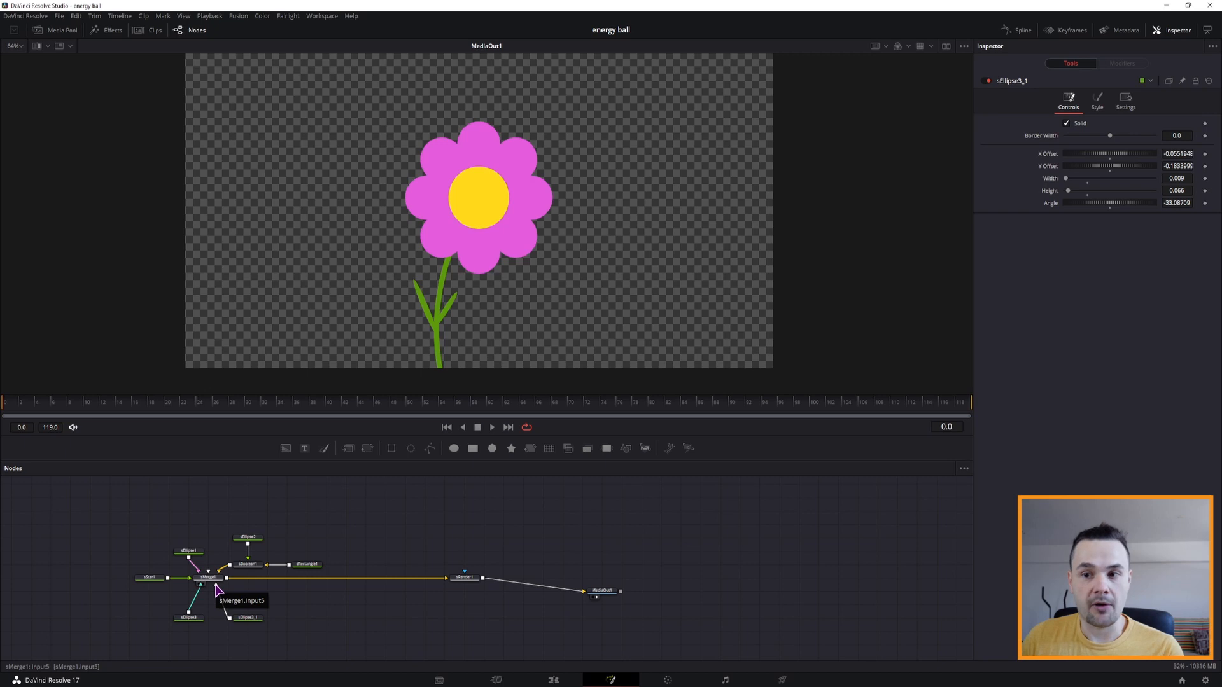
- Move the second leaf over the flower head to test its layering and return it beside the stem
{"action": "left_click", "coordinate": [248, 619]}
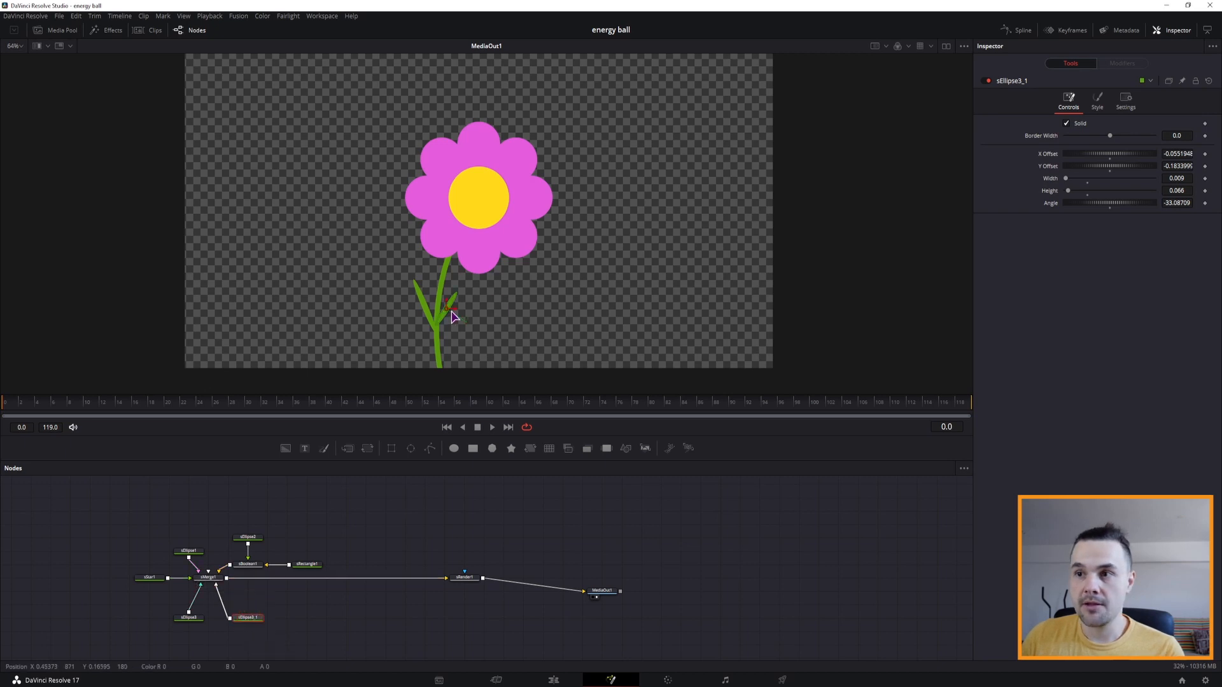
{"action": "left_click_drag", "start_coordinate": [447, 314], "coordinate": [461, 238]}
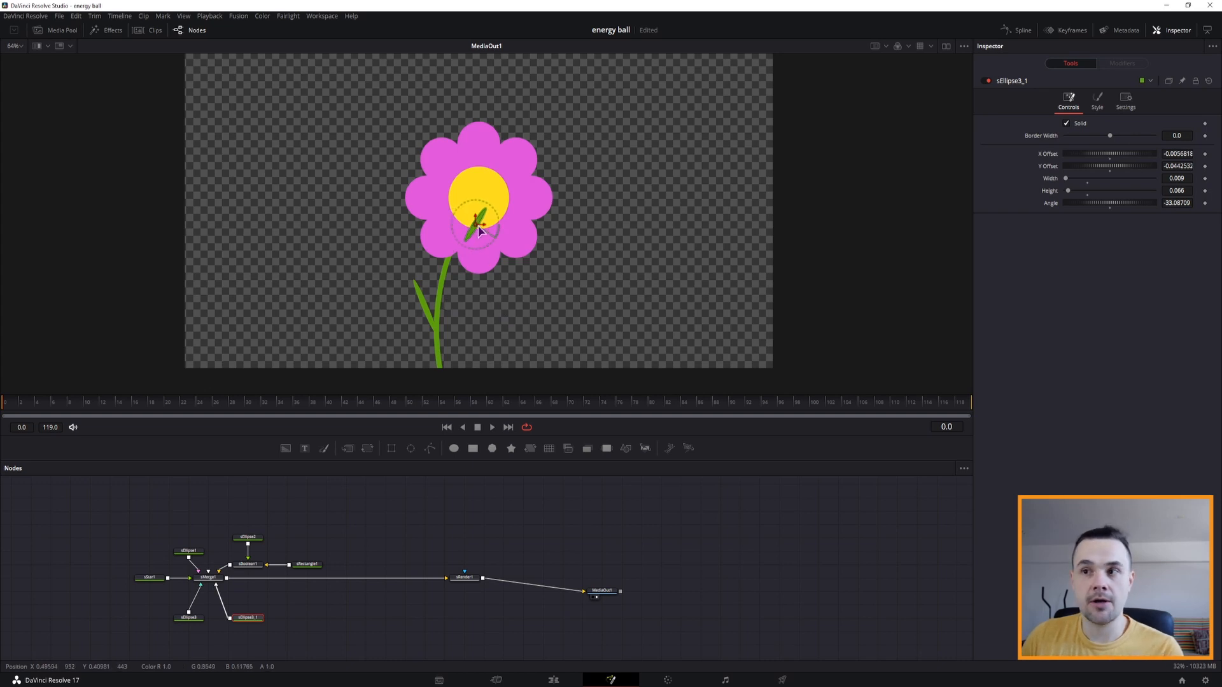
{"action": "left_click_drag", "start_coordinate": [475, 224], "coordinate": [446, 317]}
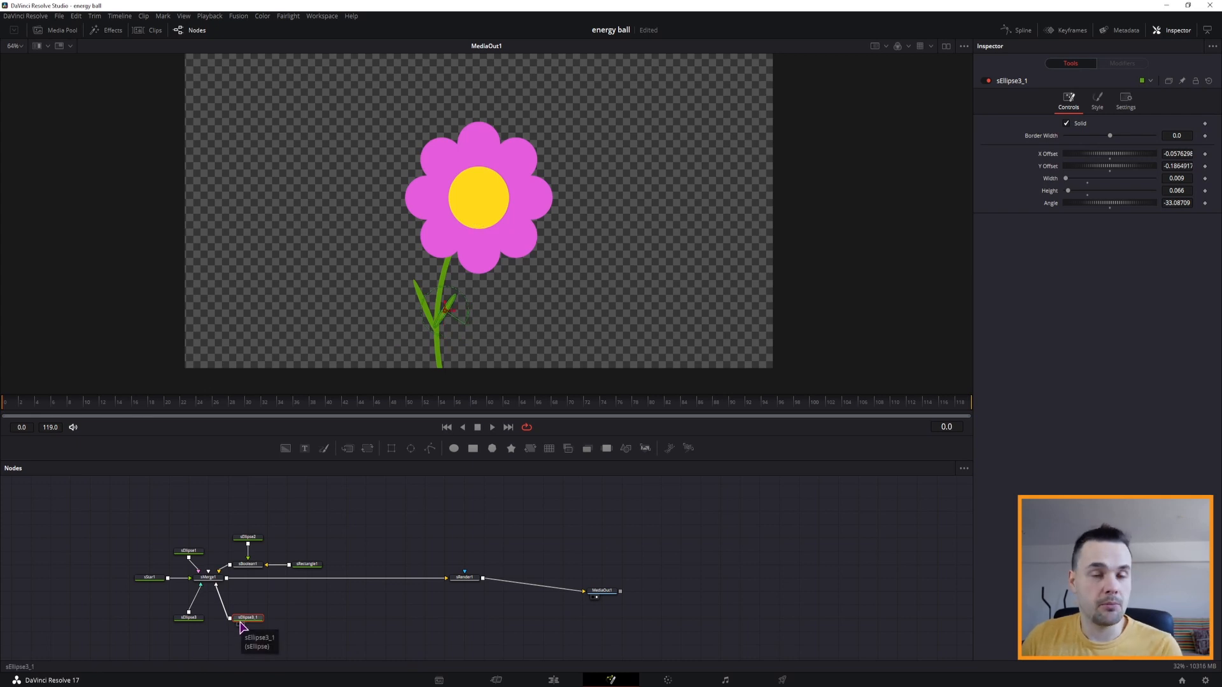
{"action": "left_click", "coordinate": [339, 629]}
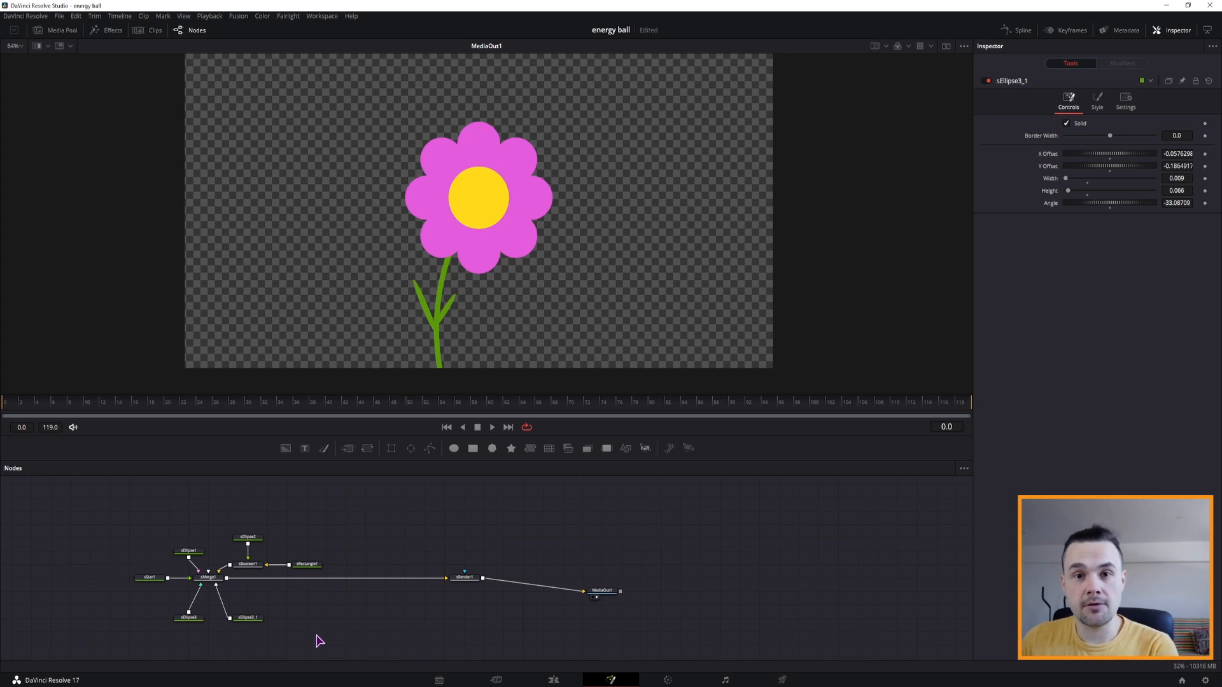
- Group all the flower's shape nodes together with sMerge1 and rename the group Flower
{"action": "left_click_drag", "start_coordinate": [325, 632], "coordinate": [125, 522]}
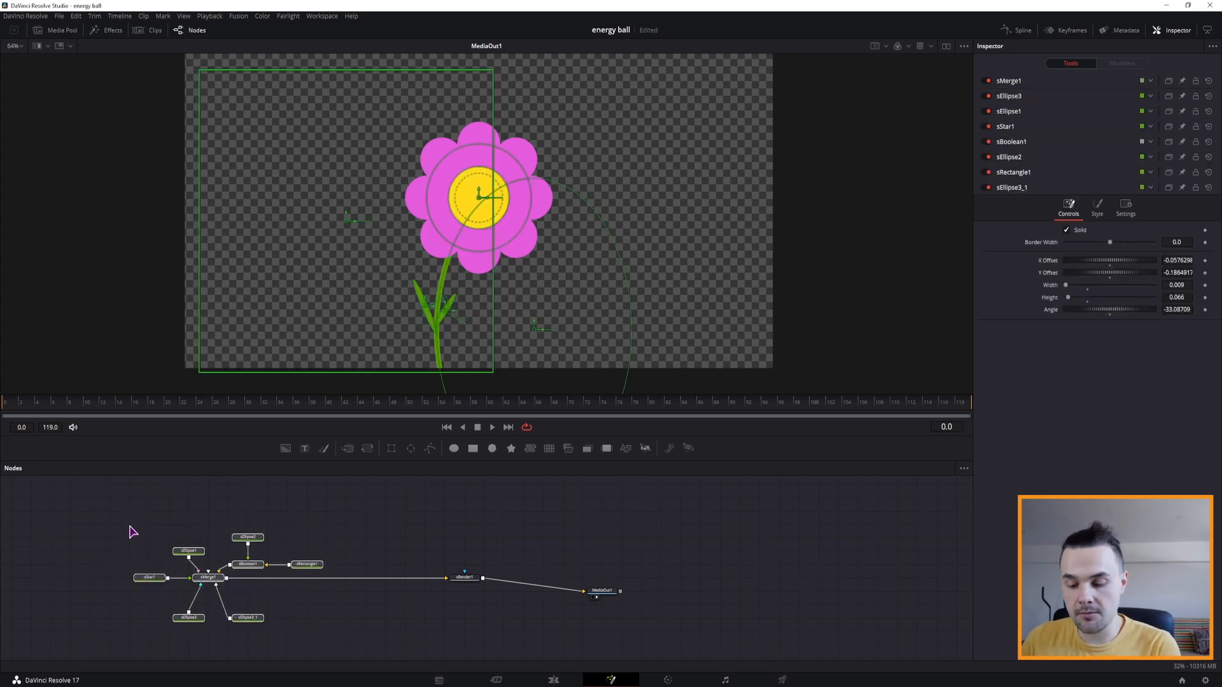
{"action": "key", "text": "ctrl"}
{"action": "key", "text": "ctrl+g"}
{"action": "left_click_drag", "start_coordinate": [234, 544], "coordinate": [202, 588]}
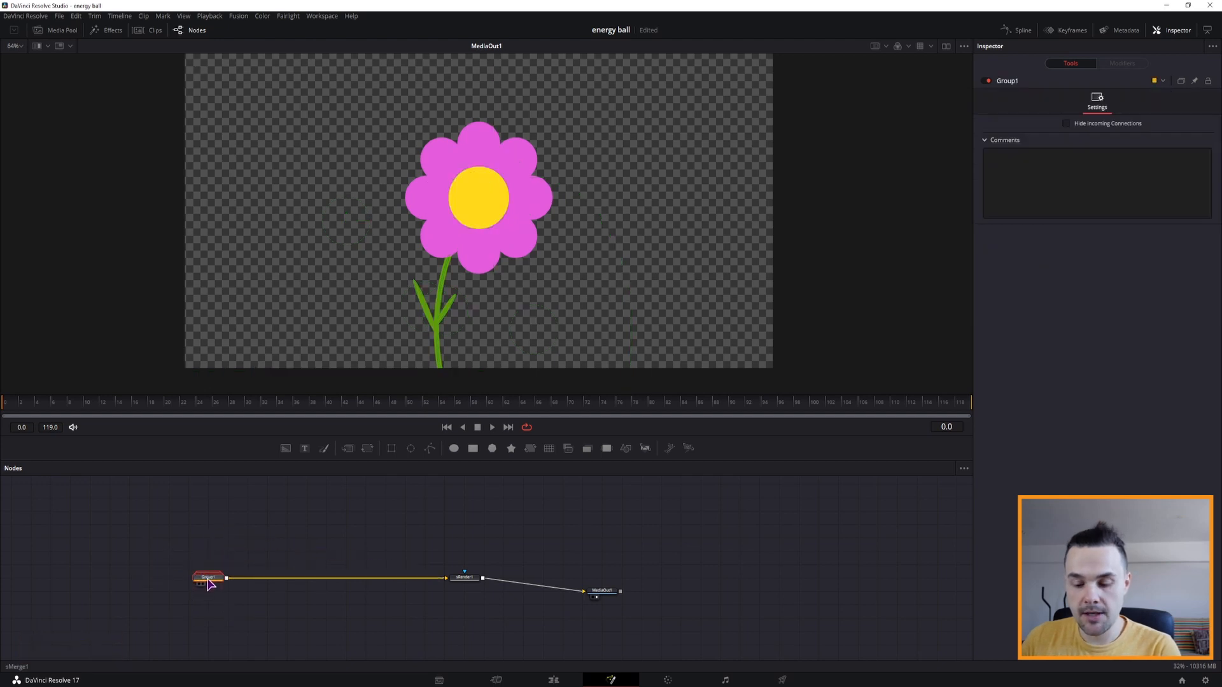
{"action": "key", "text": "F2"}
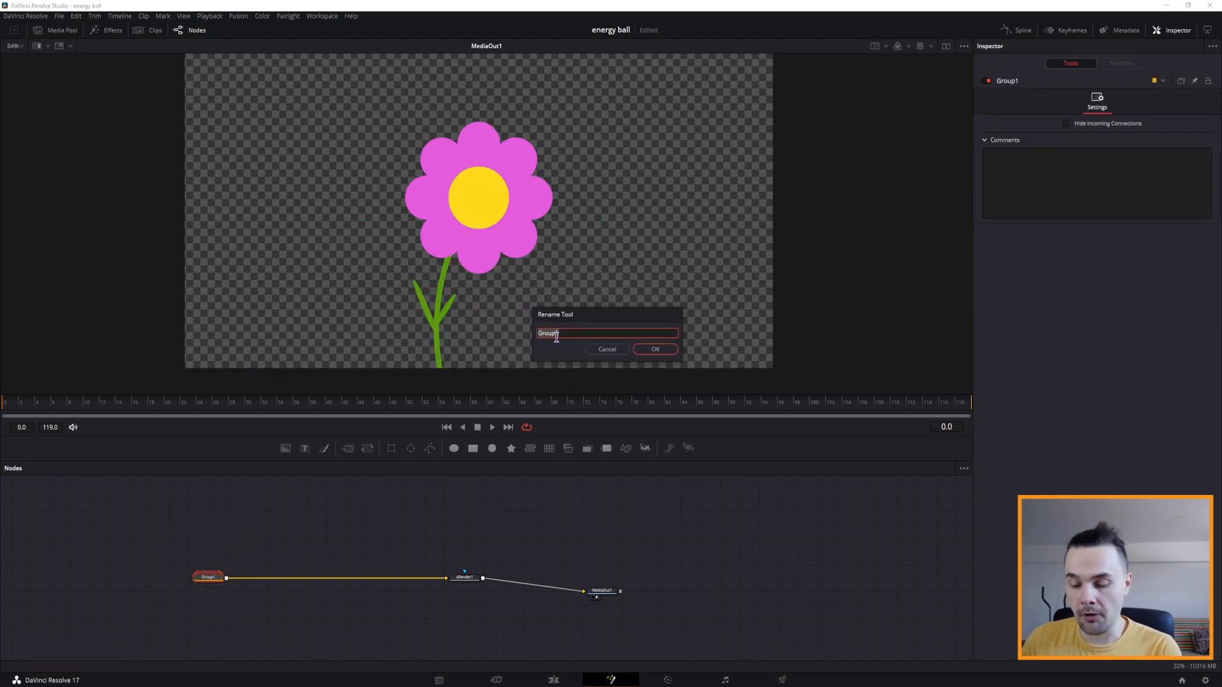
{"action": "type", "text": "Flower"}
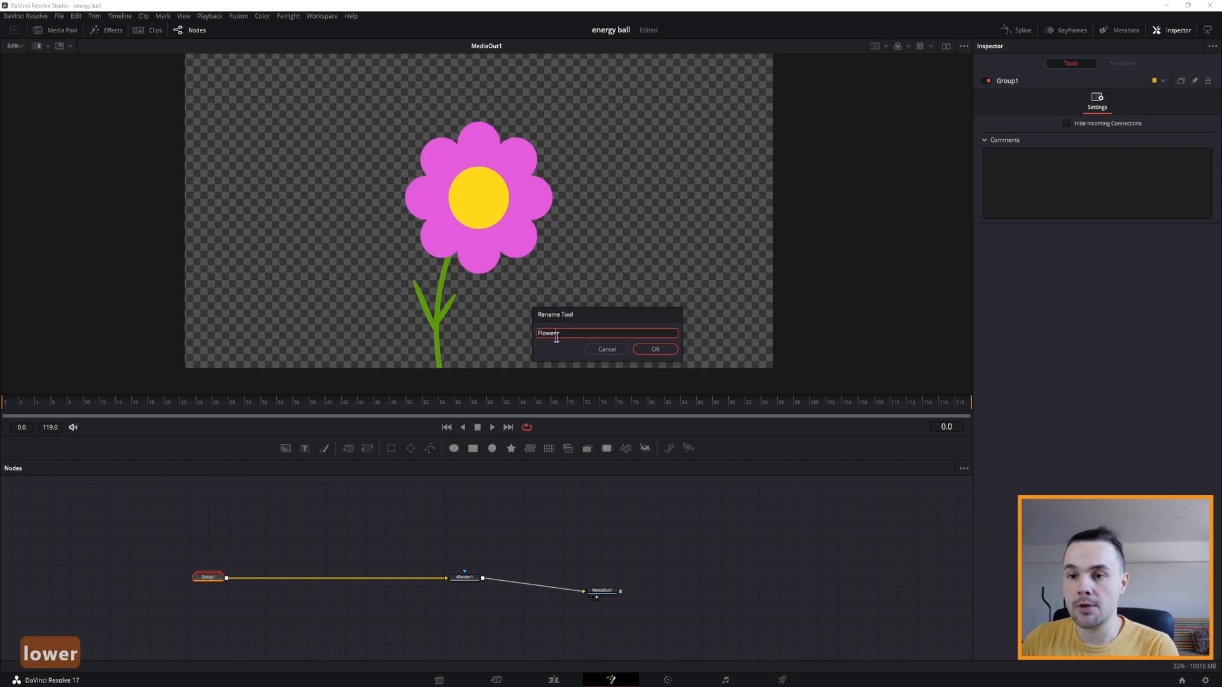
{"action": "key", "text": "Return"}
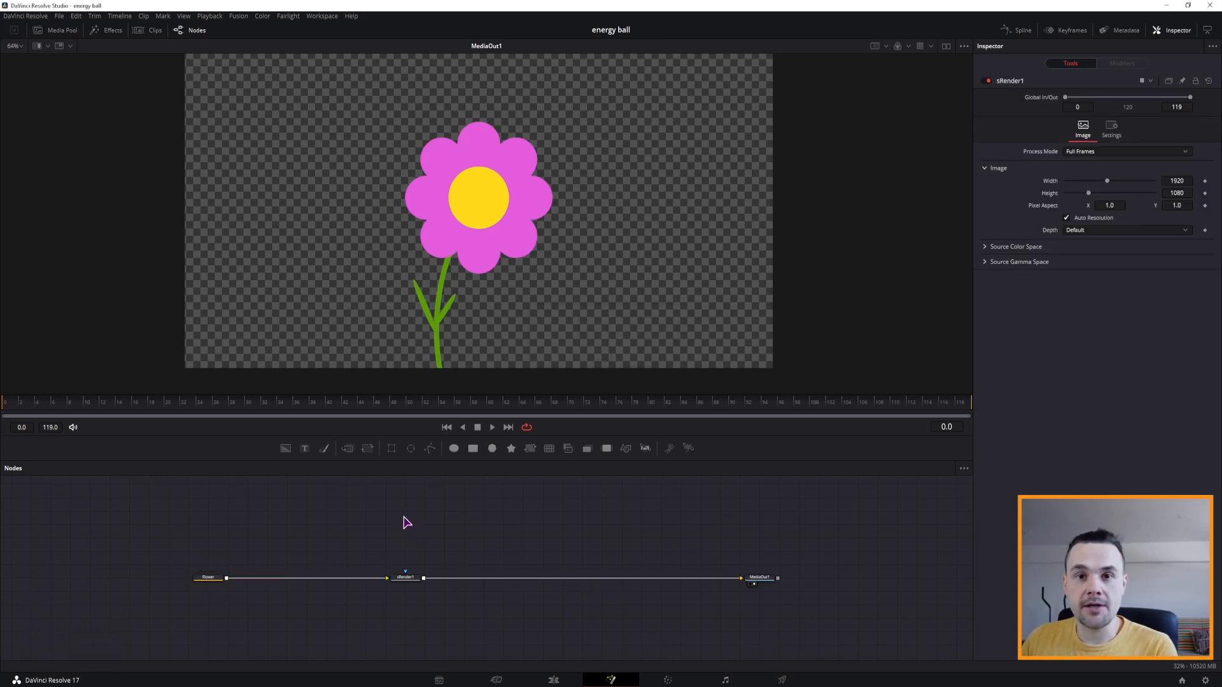
- Add a Background node, merge it with the sRender1 output, and swap the merge inputs so the flower sits in front
{"action": "left_click_drag", "start_coordinate": [285, 448], "coordinate": [453, 632]}
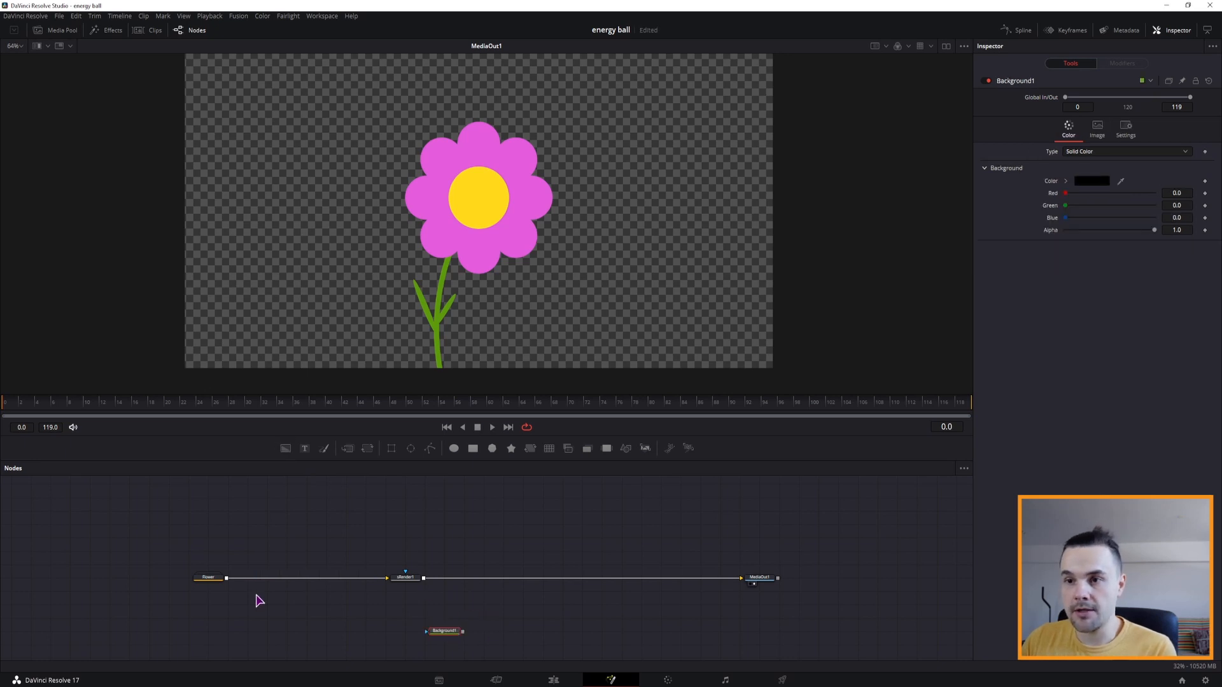
{"action": "left_click_drag", "start_coordinate": [463, 632], "coordinate": [489, 586]}
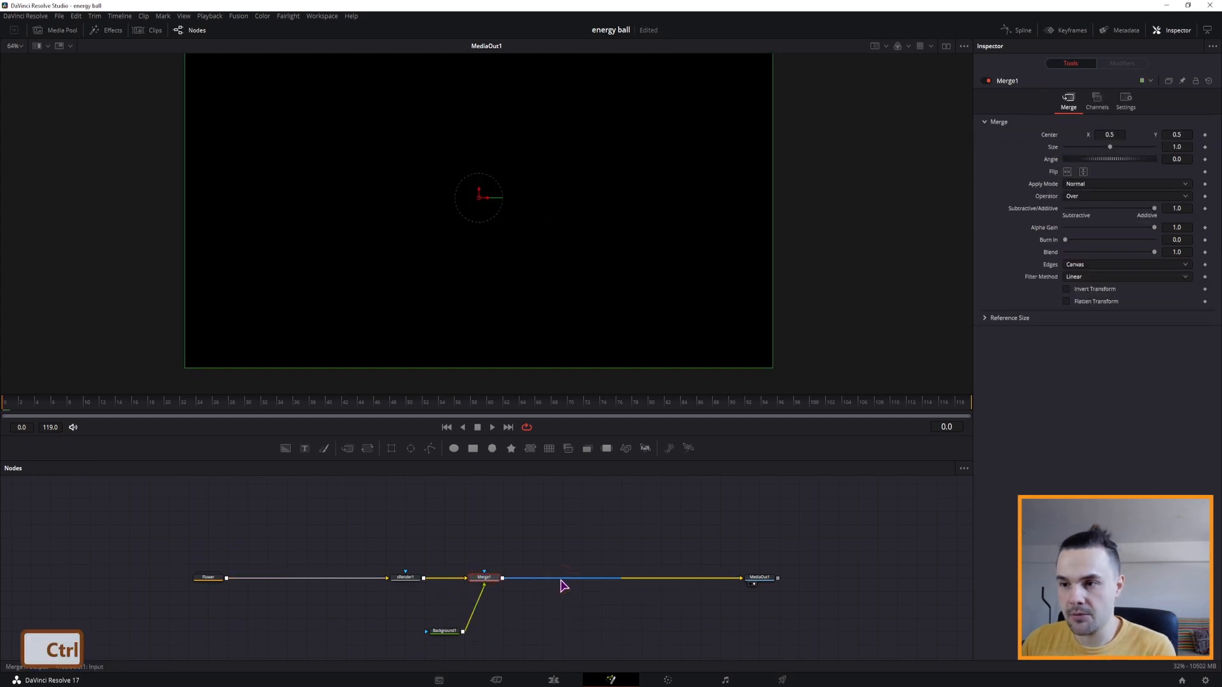
{"action": "key", "text": "ctrl+t"}
{"action": "left_click_drag", "start_coordinate": [459, 631], "coordinate": [503, 632]}
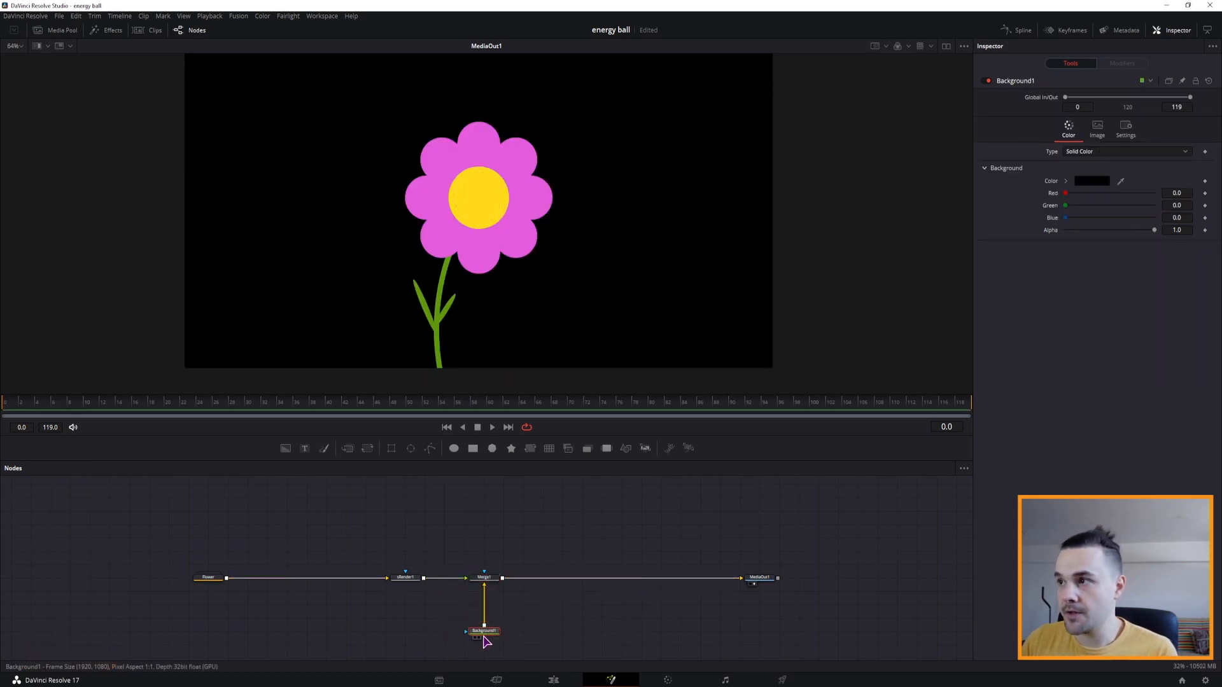
- Switch the background to a gradient and make its first stop dark green, about red 0.196, green 0.329, blue 0.075
{"action": "left_click", "coordinate": [1095, 152]}
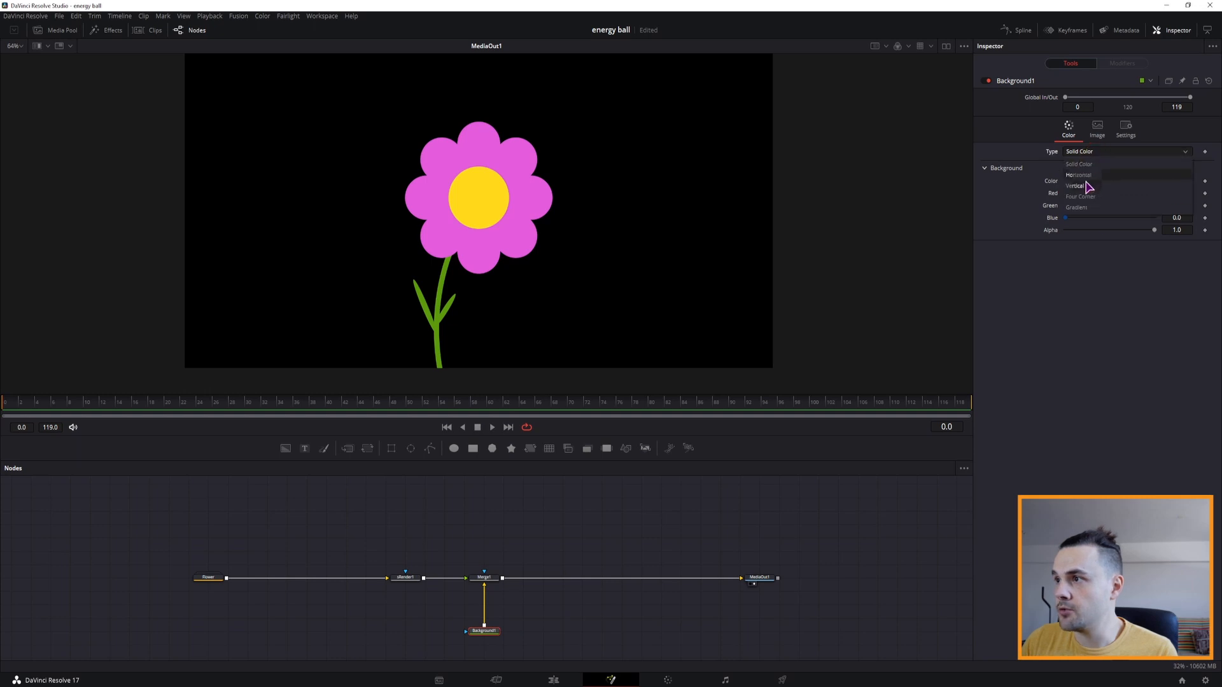
{"action": "left_click", "coordinate": [1075, 208]}
{"action": "left_click", "coordinate": [1091, 247]}
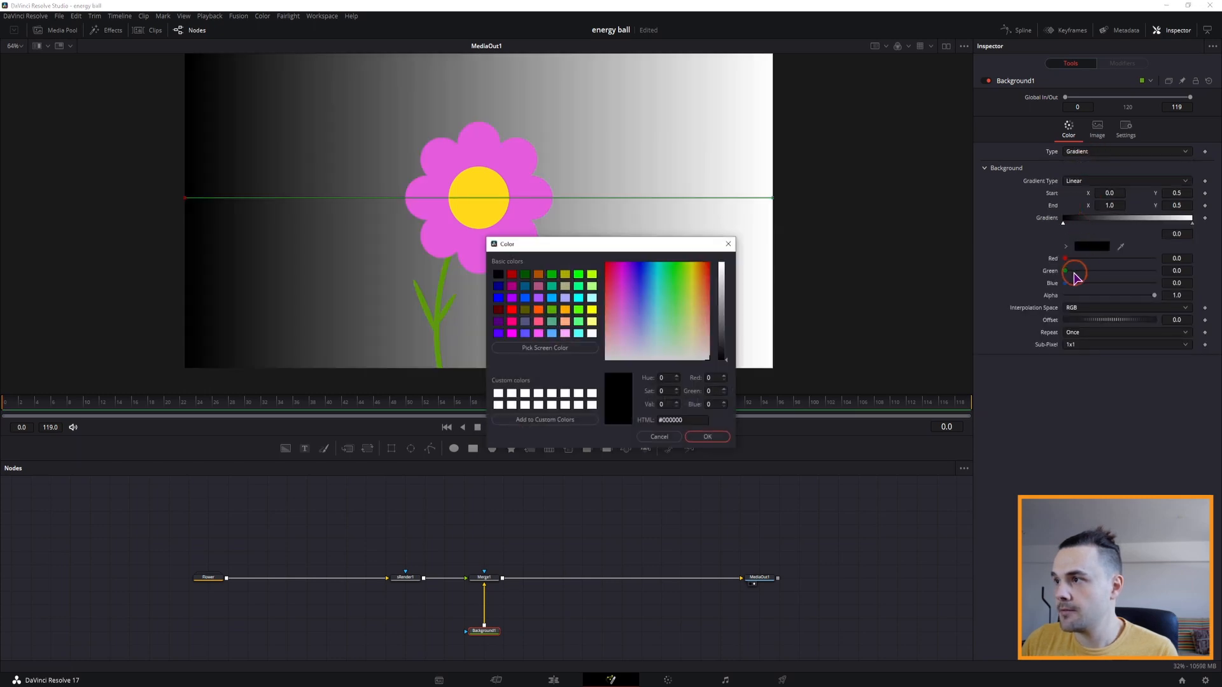
{"action": "left_click", "coordinate": [683, 284]}
{"action": "left_click_drag", "start_coordinate": [725, 358], "coordinate": [723, 332]}
{"action": "left_click", "coordinate": [703, 439]}
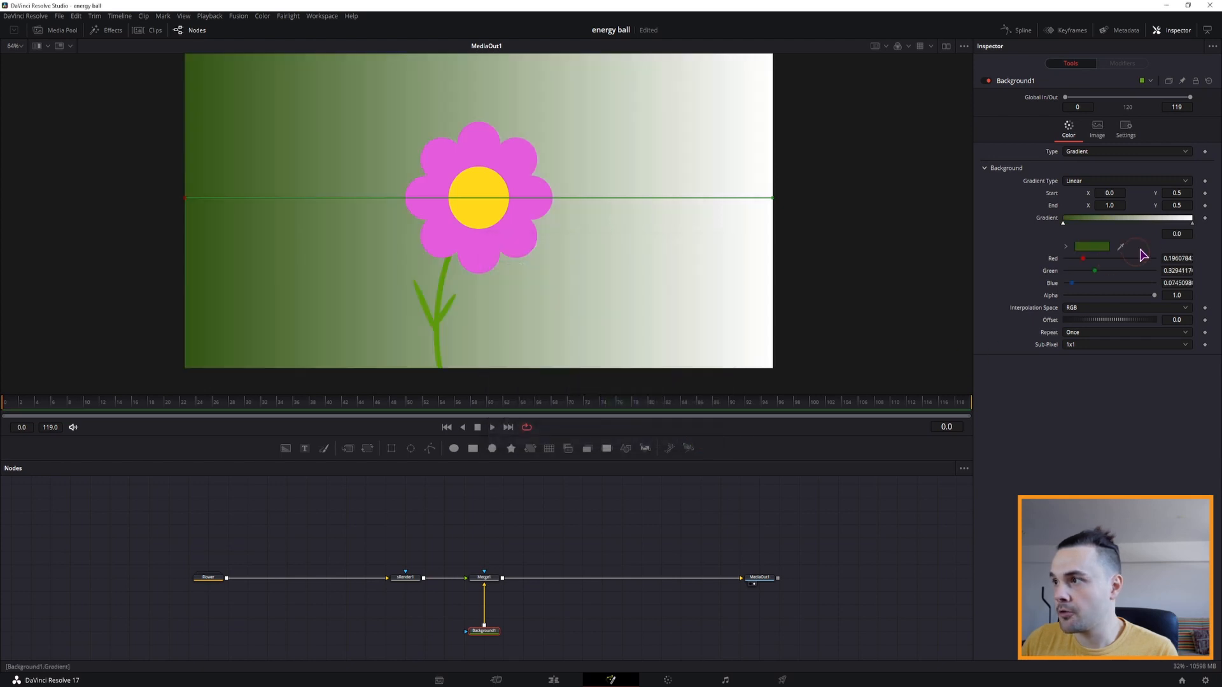
- Color the gradient's end stop green, about 0.157, 0.580, 0.243, and angle it from start (0.51, -0.05) to end (0.29, 0.90)
{"action": "left_click", "coordinate": [1193, 224]}
{"action": "left_click", "coordinate": [1091, 246]}
{"action": "left_click", "coordinate": [665, 303]}
{"action": "left_click", "coordinate": [704, 438]}
{"action": "left_click_drag", "start_coordinate": [775, 202], "coordinate": [391, 68]}
{"action": "left_click_drag", "start_coordinate": [186, 204], "coordinate": [430, 379]}
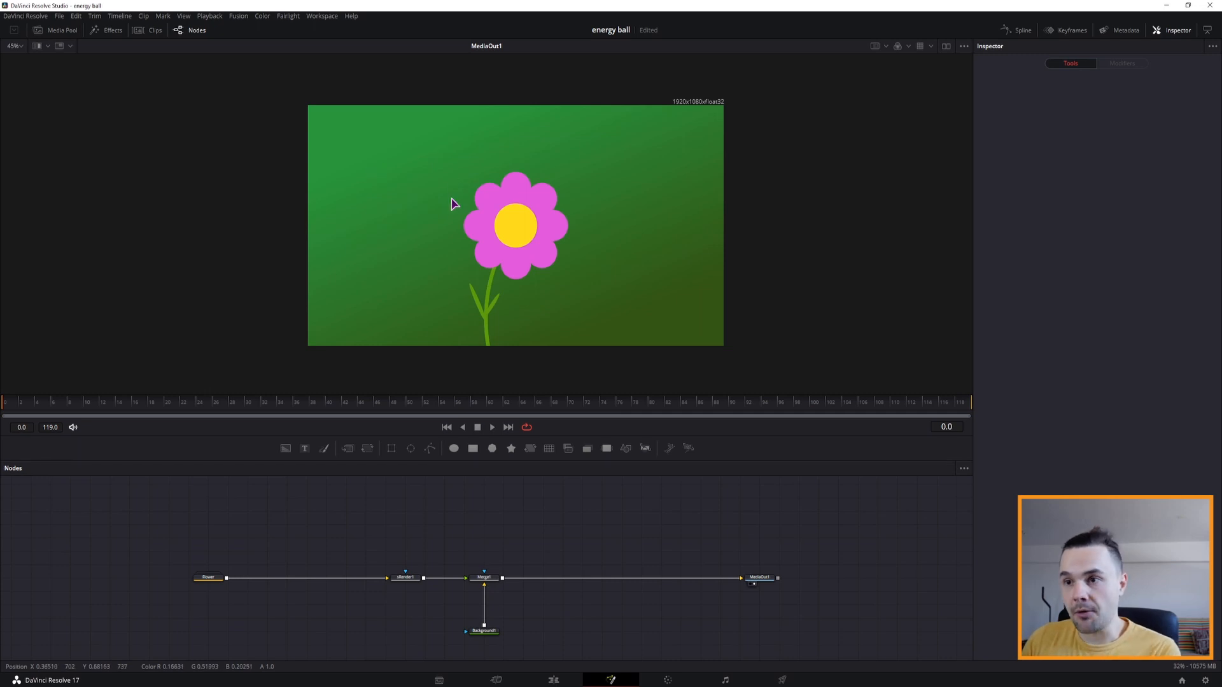
- Mask the green background with a Rectangle, widened to full frame width and moved down to form the ground
{"action": "left_click_drag", "start_coordinate": [391, 447], "coordinate": [467, 631]}
{"action": "left_click", "coordinate": [426, 632]}
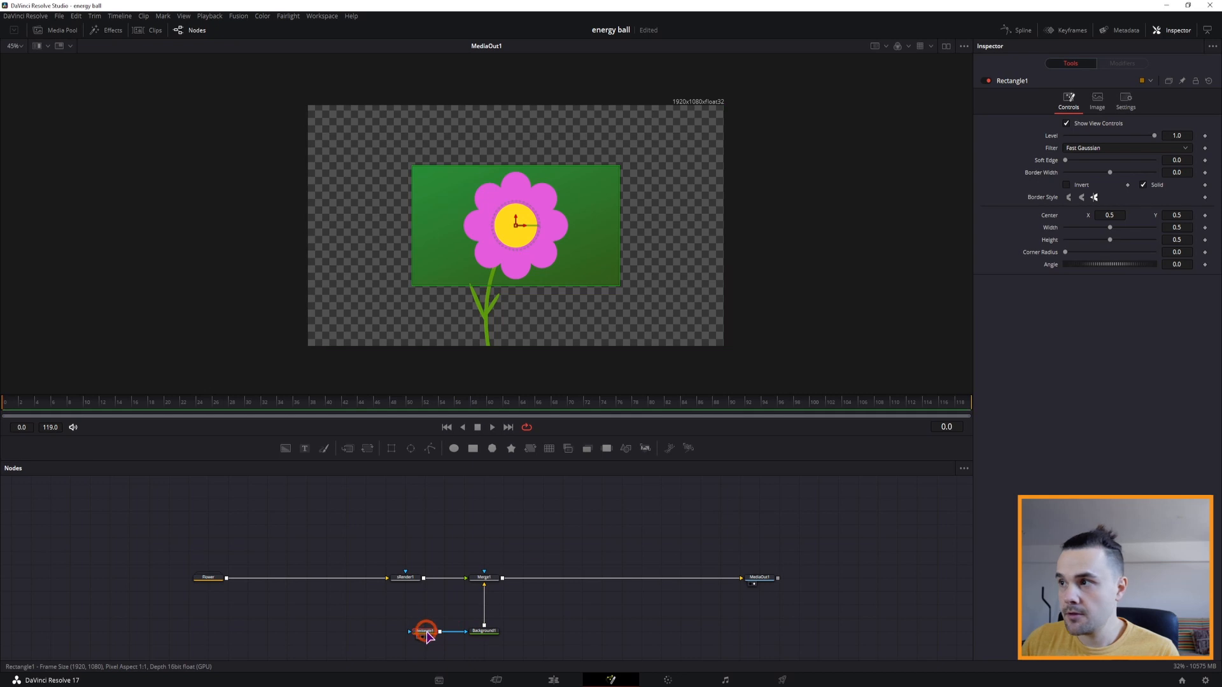
{"action": "mouse_move", "coordinate": [1109, 227]}
{"action": "left_mouse_down"}
{"action": "mouse_move", "coordinate": [1154, 228]}
{"action": "mouse_move", "coordinate": [1127, 239]}
{"action": "left_mouse_up"}
{"action": "left_click_drag", "start_coordinate": [515, 230], "coordinate": [517, 298]}
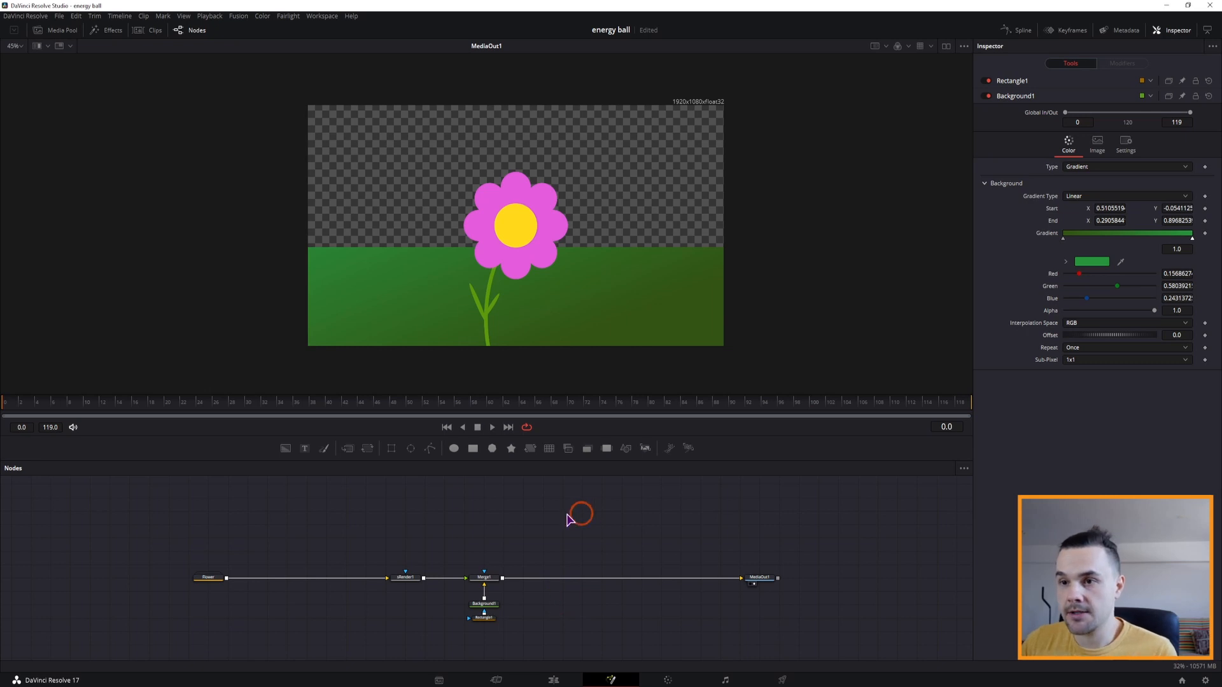
- Add a second Background node with its own merge after Merge1, and set its type to Gradient
{"action": "left_click_drag", "start_coordinate": [287, 449], "coordinate": [518, 577]}
{"action": "left_click", "coordinate": [545, 527]}
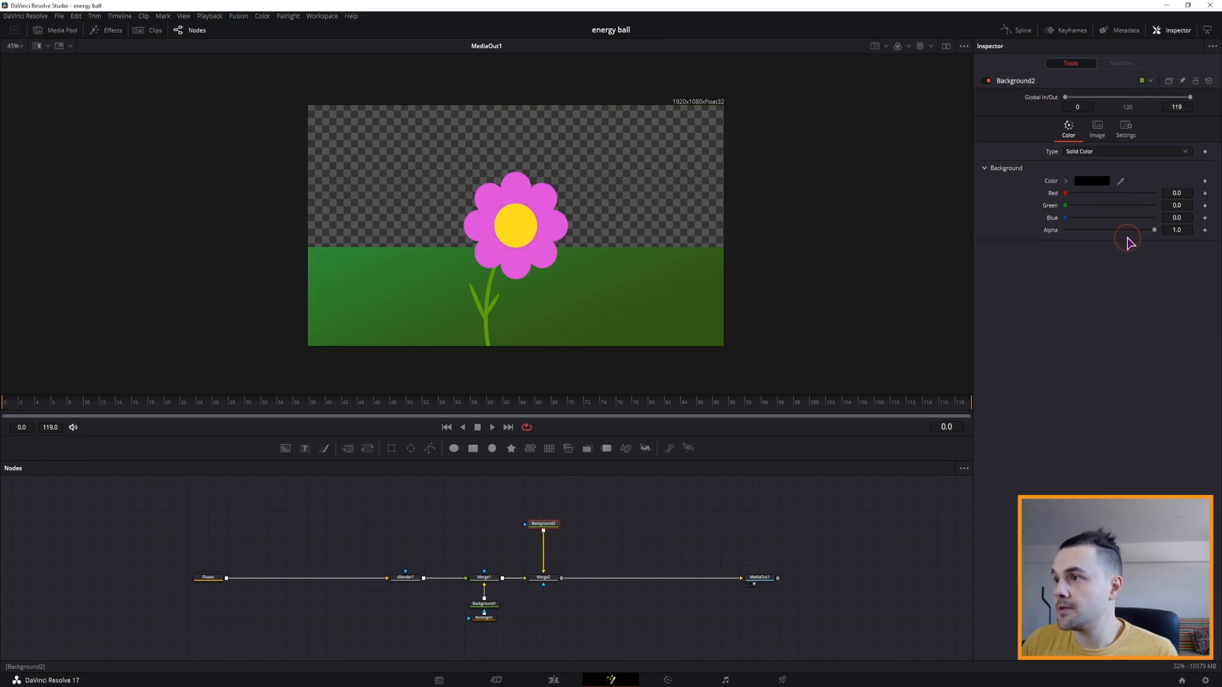
{"action": "left_click", "coordinate": [1098, 152]}
{"action": "left_click", "coordinate": [1077, 207]}
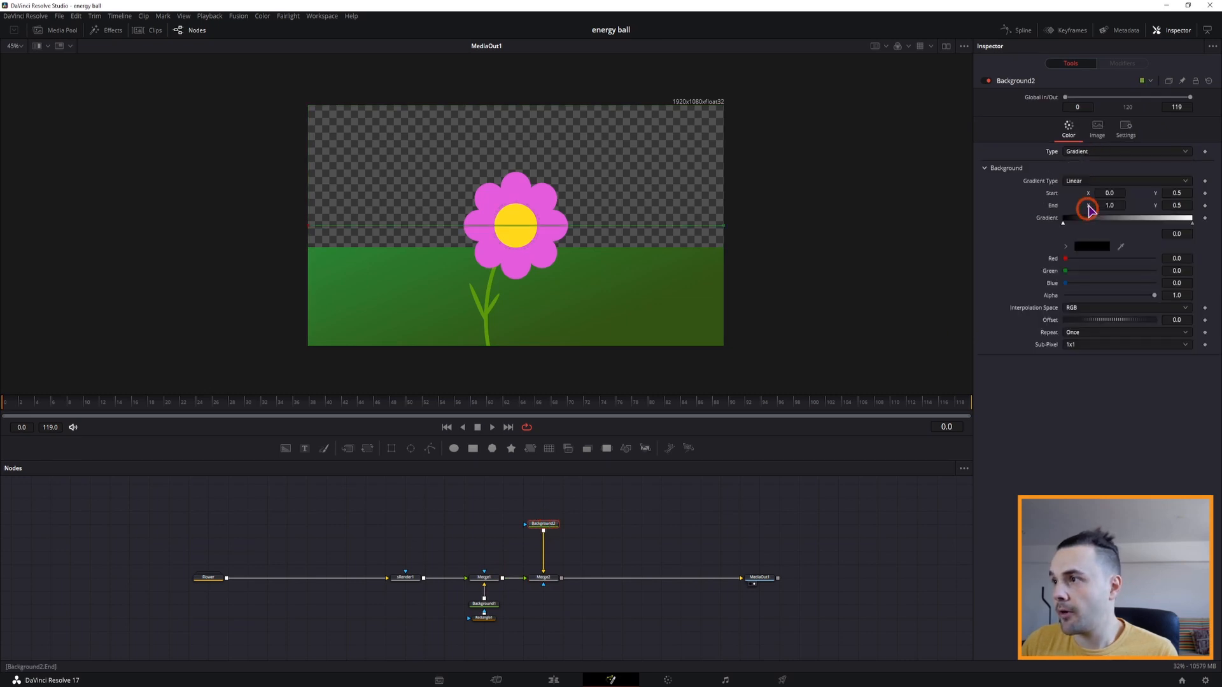
- Color the second background's gradient stops as a sky running from blue to light cyan
{"action": "left_click", "coordinate": [1189, 221]}
{"action": "left_click", "coordinate": [1091, 248]}
{"action": "left_click", "coordinate": [654, 314]}
{"action": "left_click", "coordinate": [707, 436]}
- Insert the Merge2 node into the chain between Merge1 and MediaOut1
{"action": "mouse_move", "coordinate": [543, 579]}
{"action": "left_mouse_down"}
{"action": "mouse_move", "coordinate": [564, 578]}
{"action": "mouse_move", "coordinate": [551, 612]}
{"action": "mouse_move", "coordinate": [546, 602]}
{"action": "left_mouse_up"}
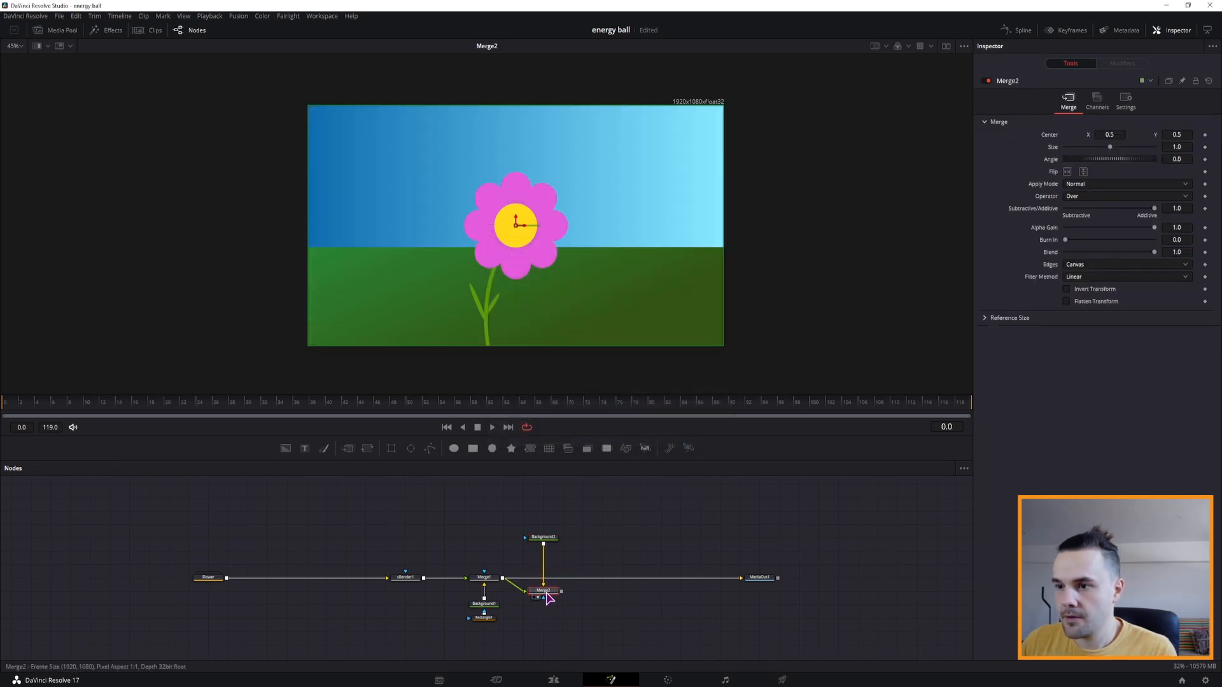
{"action": "mouse_move", "coordinate": [561, 591]}
{"action": "left_mouse_down"}
{"action": "mouse_move", "coordinate": [743, 583]}
{"action": "mouse_move", "coordinate": [544, 578]}
{"action": "left_mouse_up"}
{"action": "left_click", "coordinate": [611, 597]}
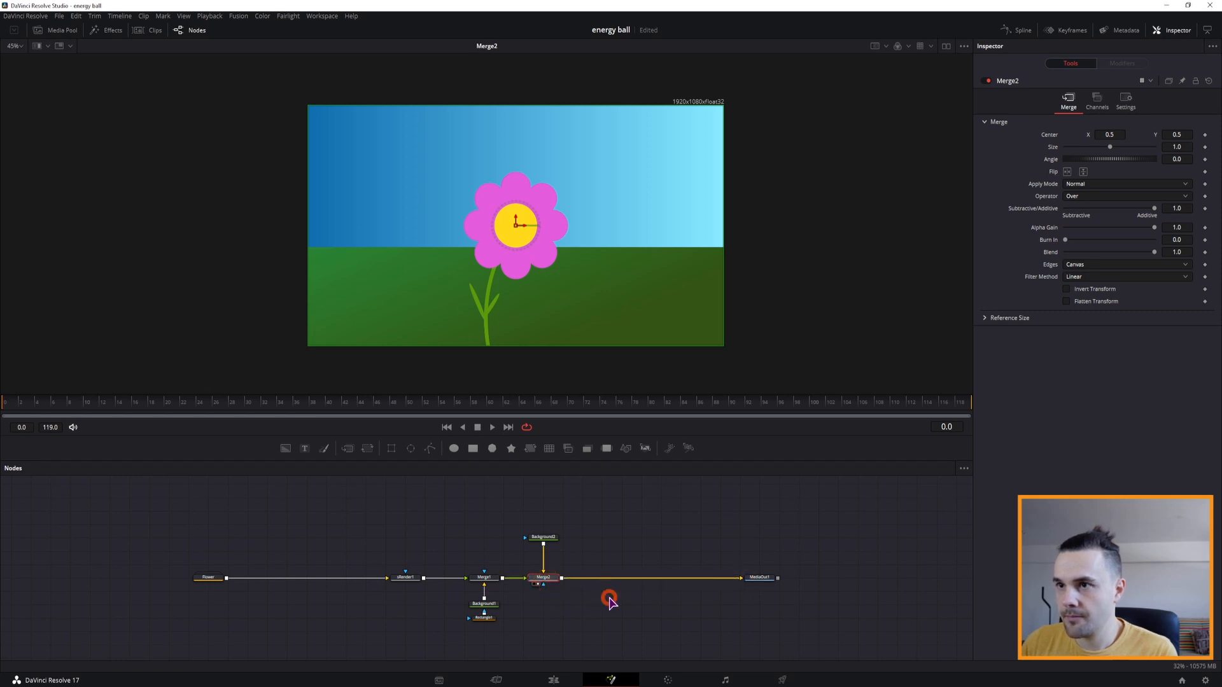
- Insert a Transform node between sRender1 and Merge1 in the flower branch
{"action": "left_click_drag", "start_coordinate": [406, 577], "coordinate": [306, 578]}
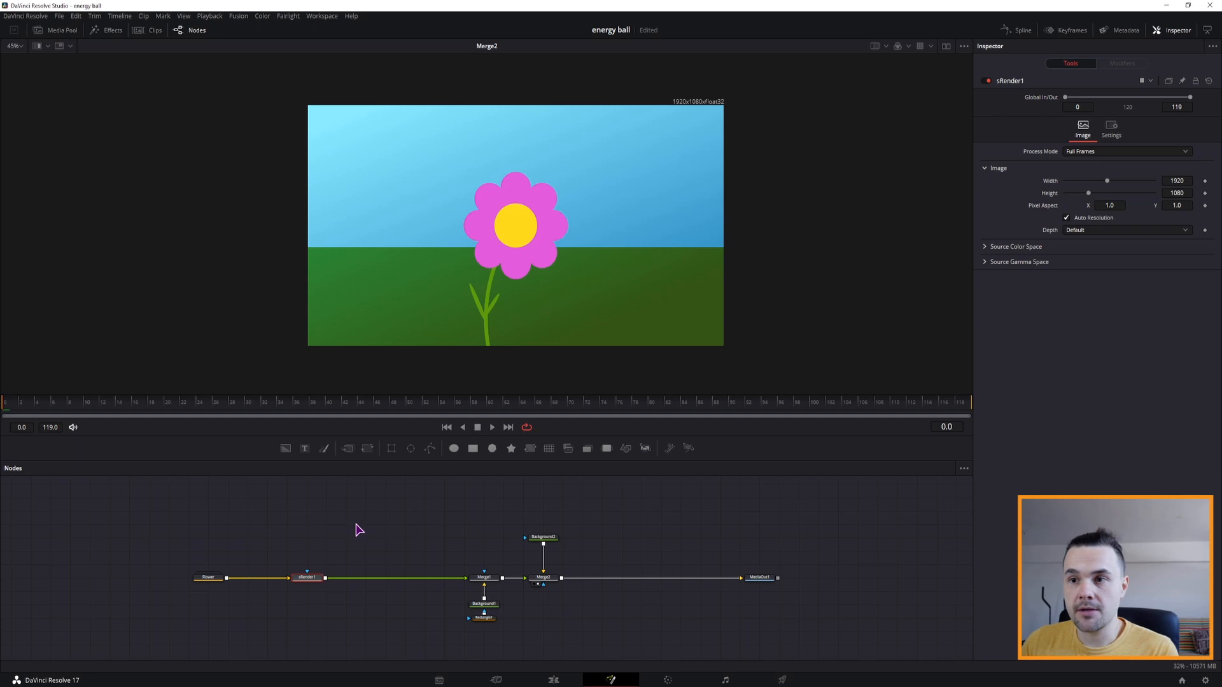
{"action": "left_click_drag", "start_coordinate": [368, 448], "coordinate": [356, 584]}
{"action": "left_click", "coordinate": [363, 579]}
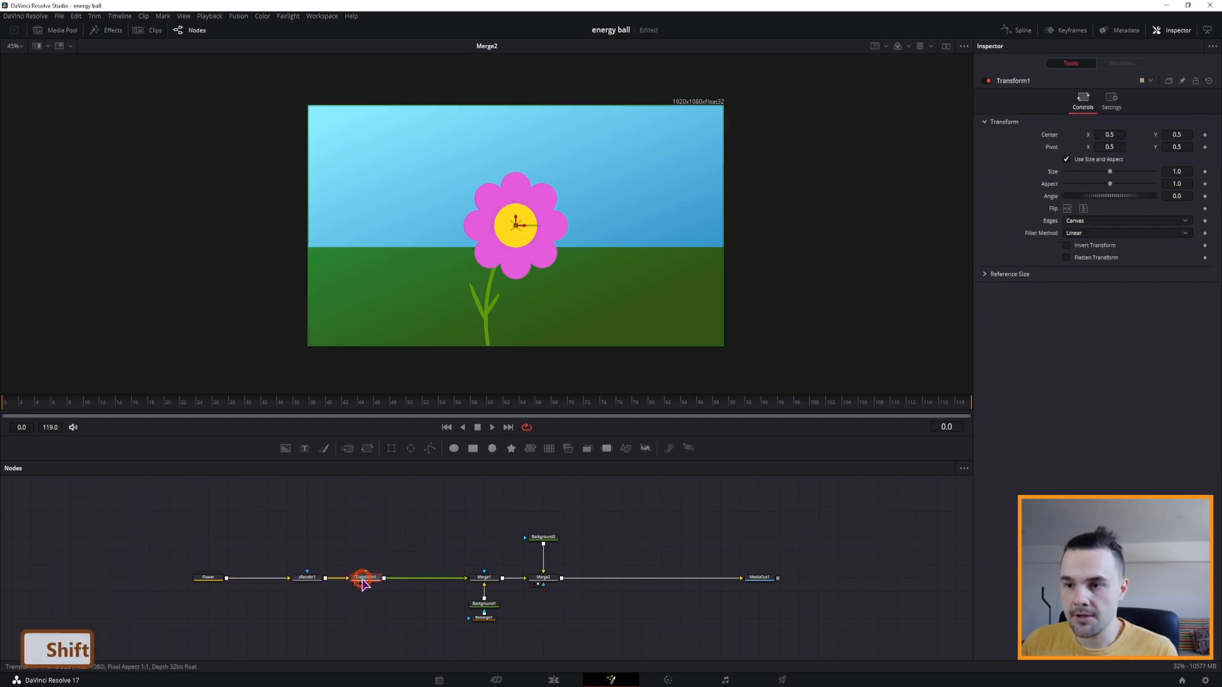
- Scale the flower to 0.35 in Transform1 and place it at the frame's lower-left, centered at about X 0.11, Y 0.22
{"action": "left_click_drag", "start_coordinate": [1110, 172], "coordinate": [1080, 174]}
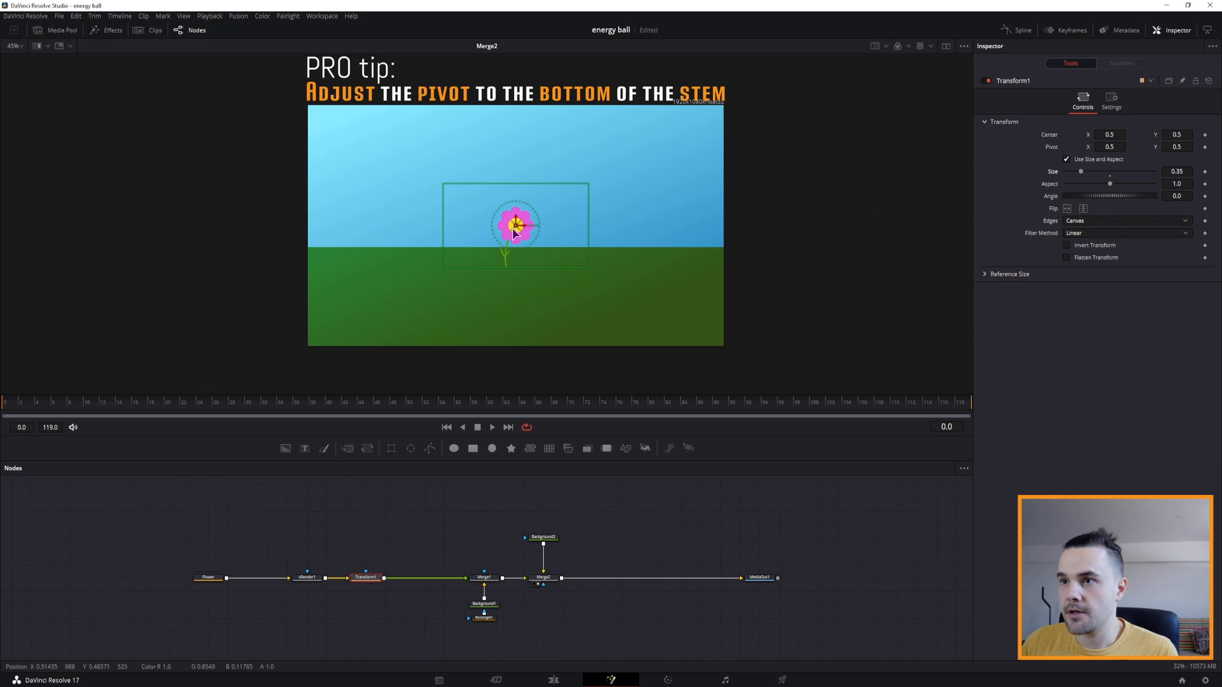
{"action": "left_click_drag", "start_coordinate": [515, 229], "coordinate": [348, 301]}
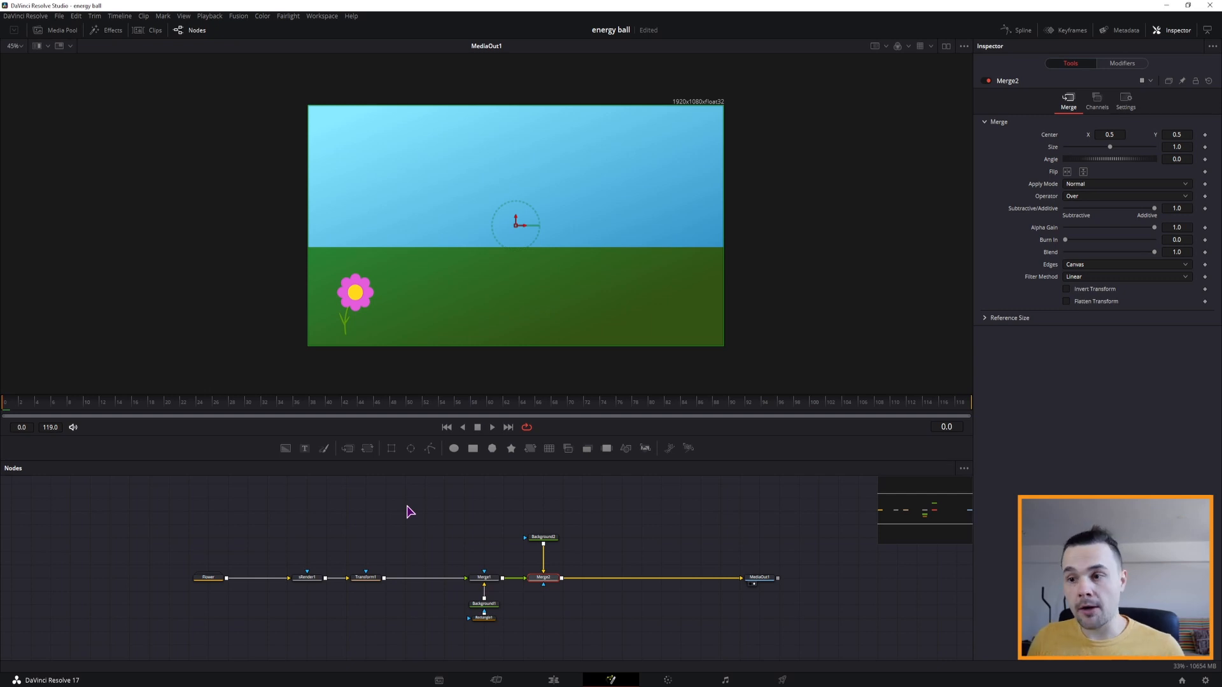
{"action": "left_click", "coordinate": [407, 509]}
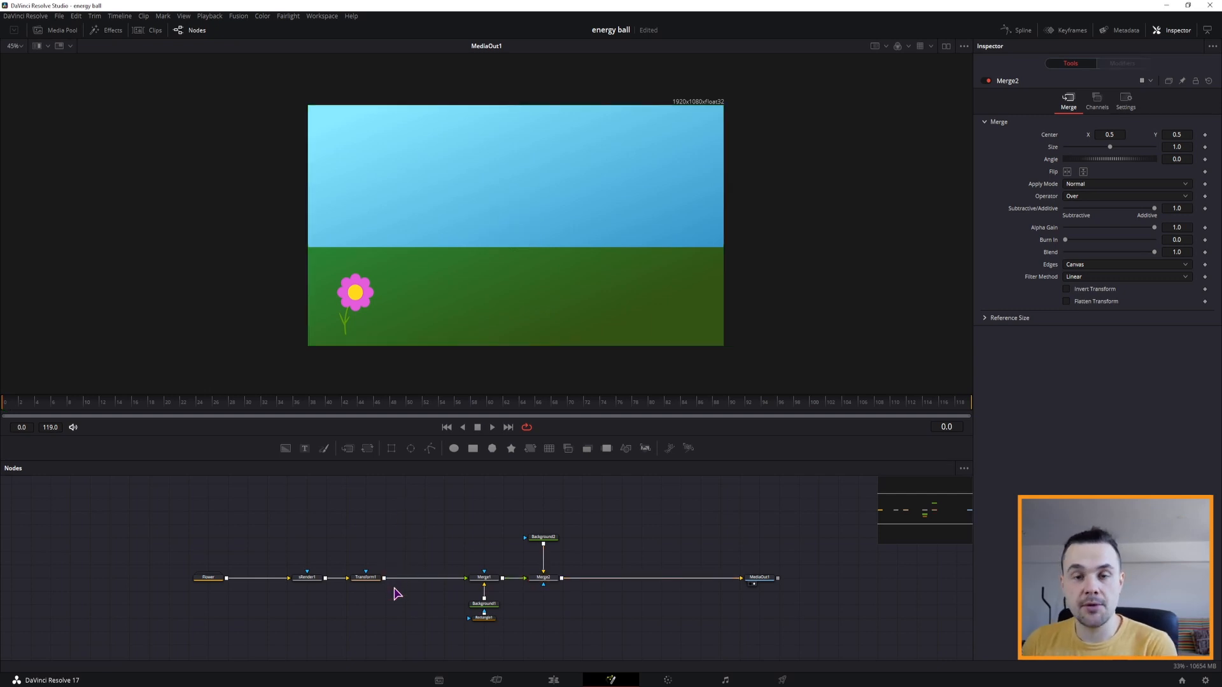
- Add a Duplicate node between Transform1 and Merge1
{"action": "left_click", "coordinate": [366, 578]}
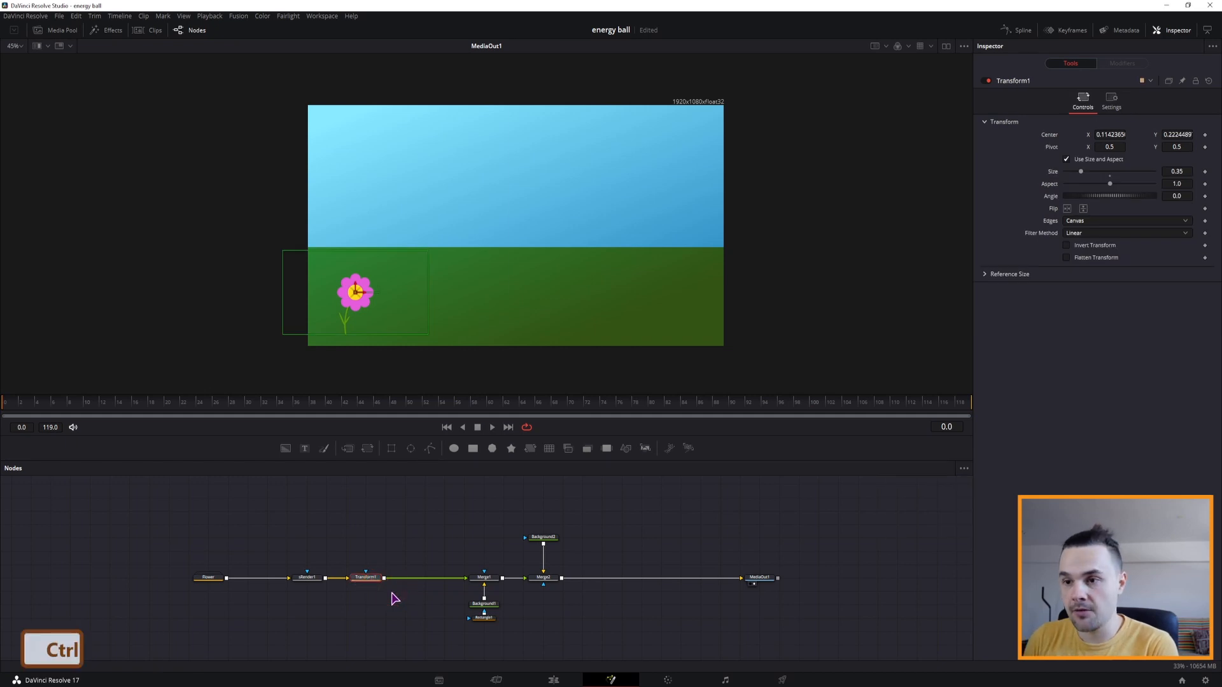
{"action": "key", "text": "ctrl+space"}
{"action": "type", "text": "dupl"}
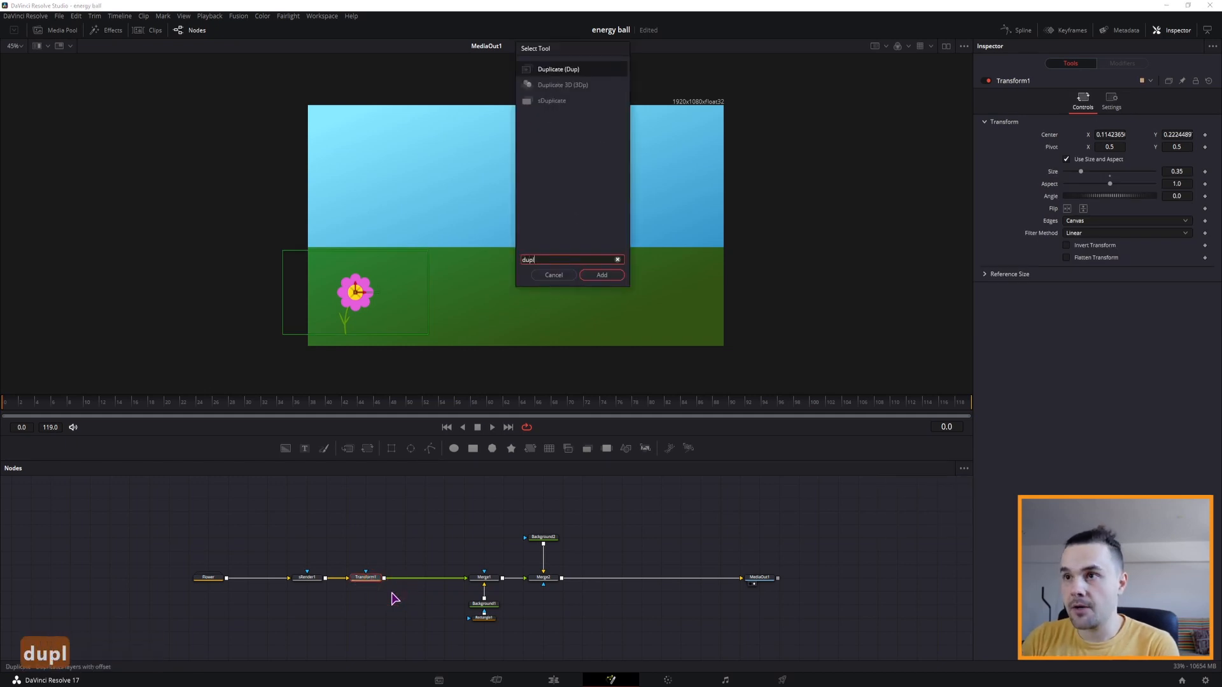
{"action": "key", "text": "Return"}
{"action": "left_click", "coordinate": [424, 579]}
{"action": "left_click_drag", "start_coordinate": [424, 581], "coordinate": [437, 580]}
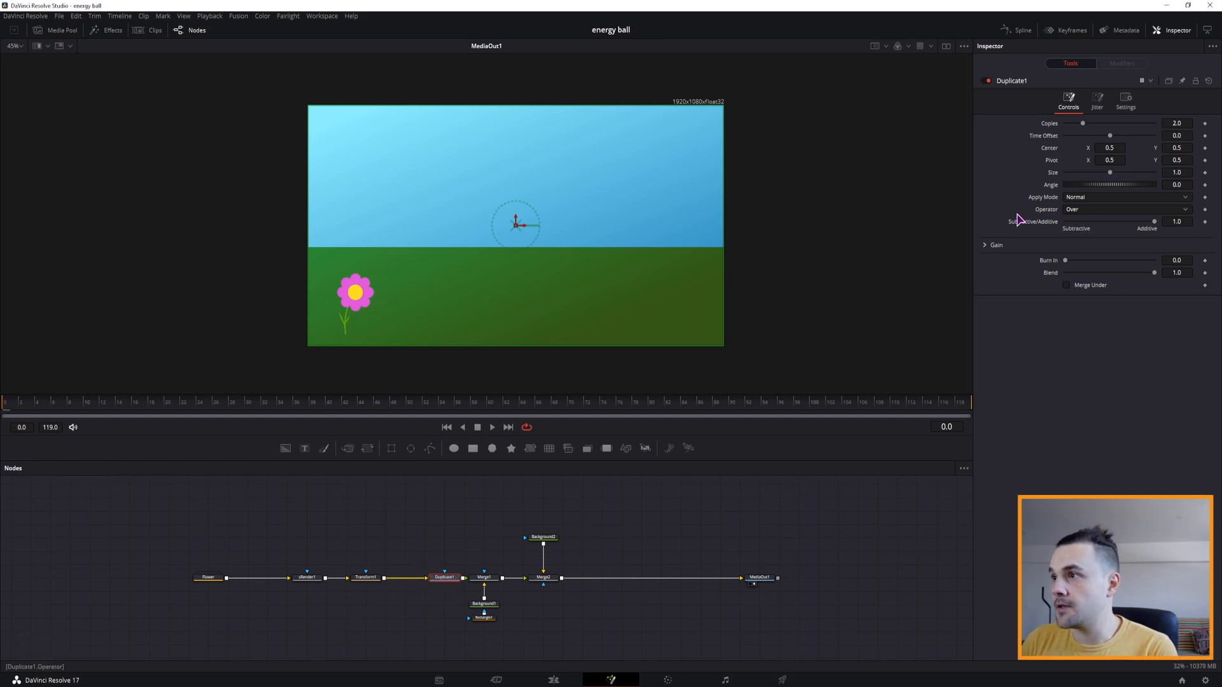
- Set Duplicate1 to 10 copies with Center X about 0.581, and jitter the copies' position and size to scatter the flowers
{"action": "left_click_drag", "start_coordinate": [1083, 127], "coordinate": [1177, 125]}
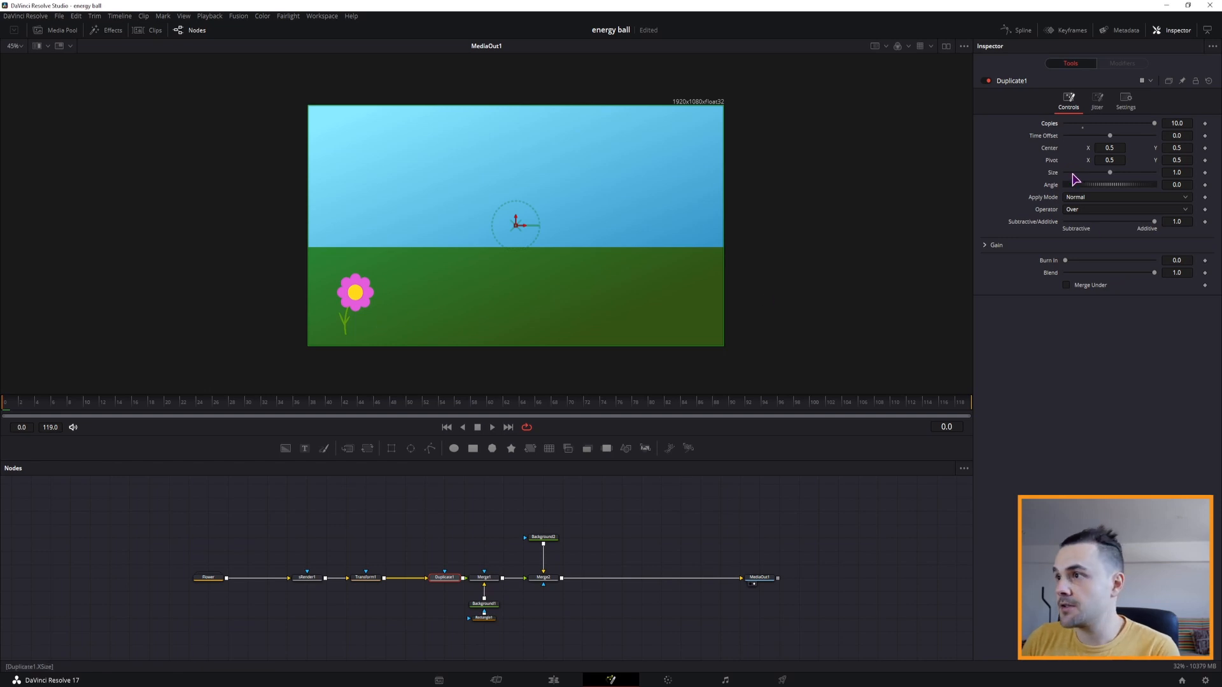
{"action": "left_click_drag", "start_coordinate": [1107, 147], "coordinate": [1130, 147]}
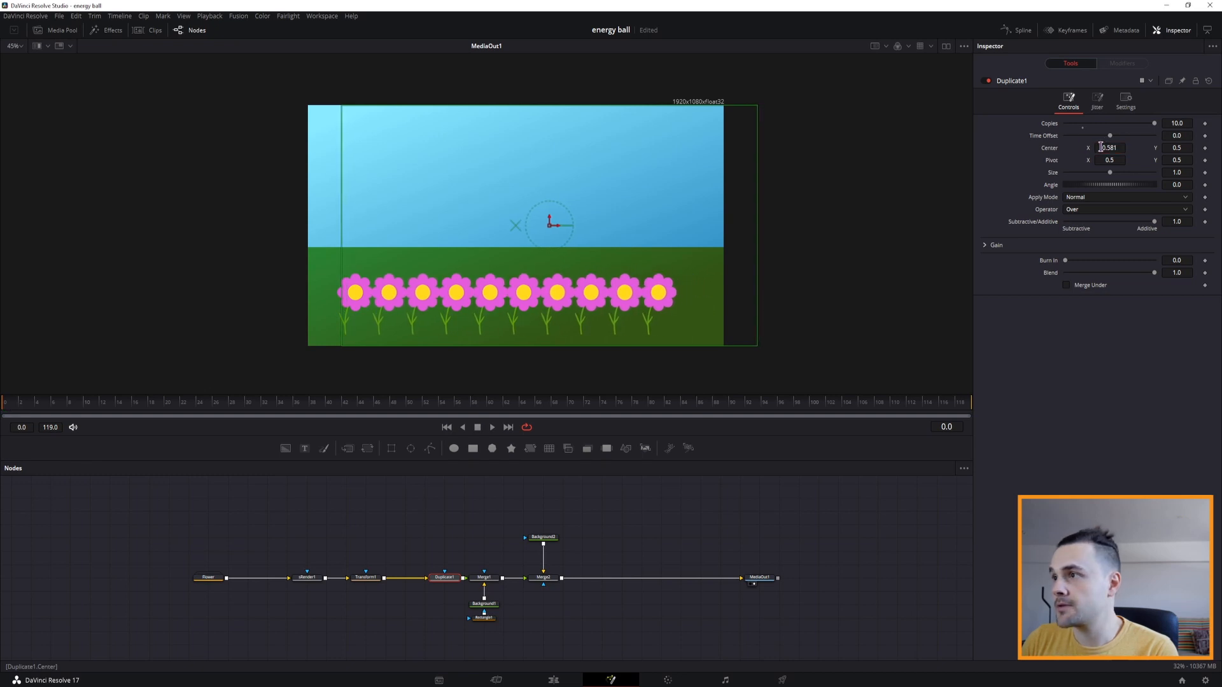
{"action": "left_click", "coordinate": [1101, 102]}
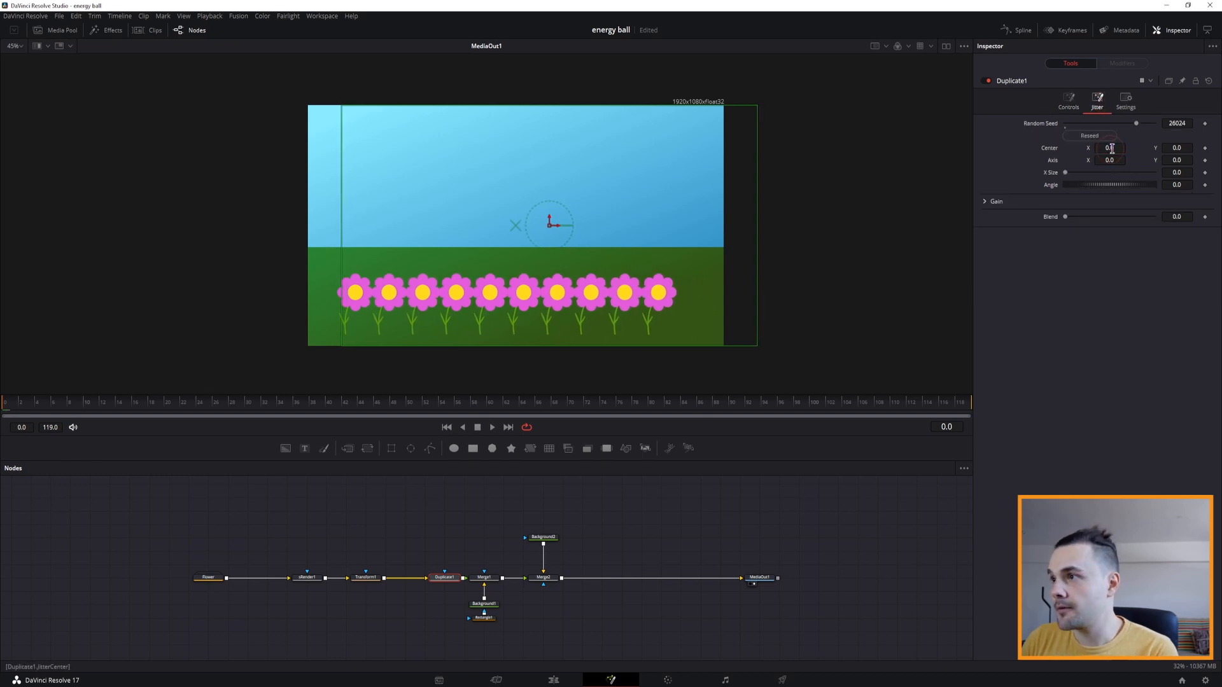
{"action": "left_click_drag", "start_coordinate": [1110, 147], "coordinate": [1191, 169]}
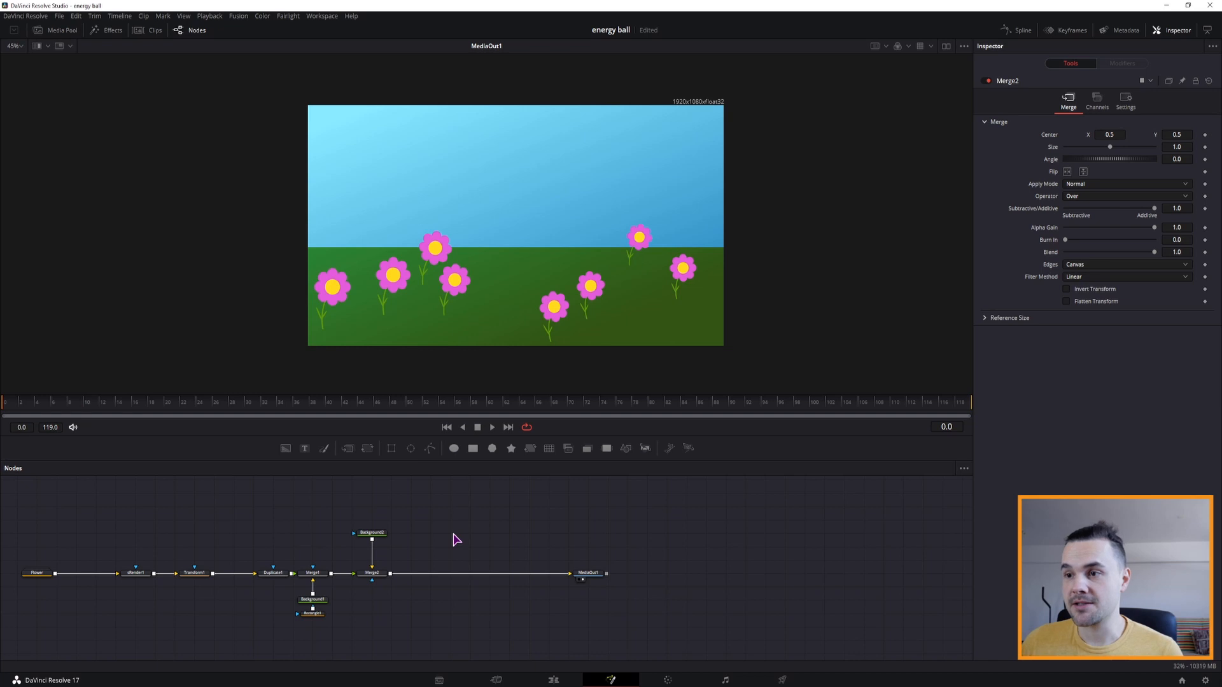
- Add an sStar node with its own sRender and merge it into the chain after Merge2
{"action": "left_click_drag", "start_coordinate": [520, 450], "coordinate": [377, 577]}
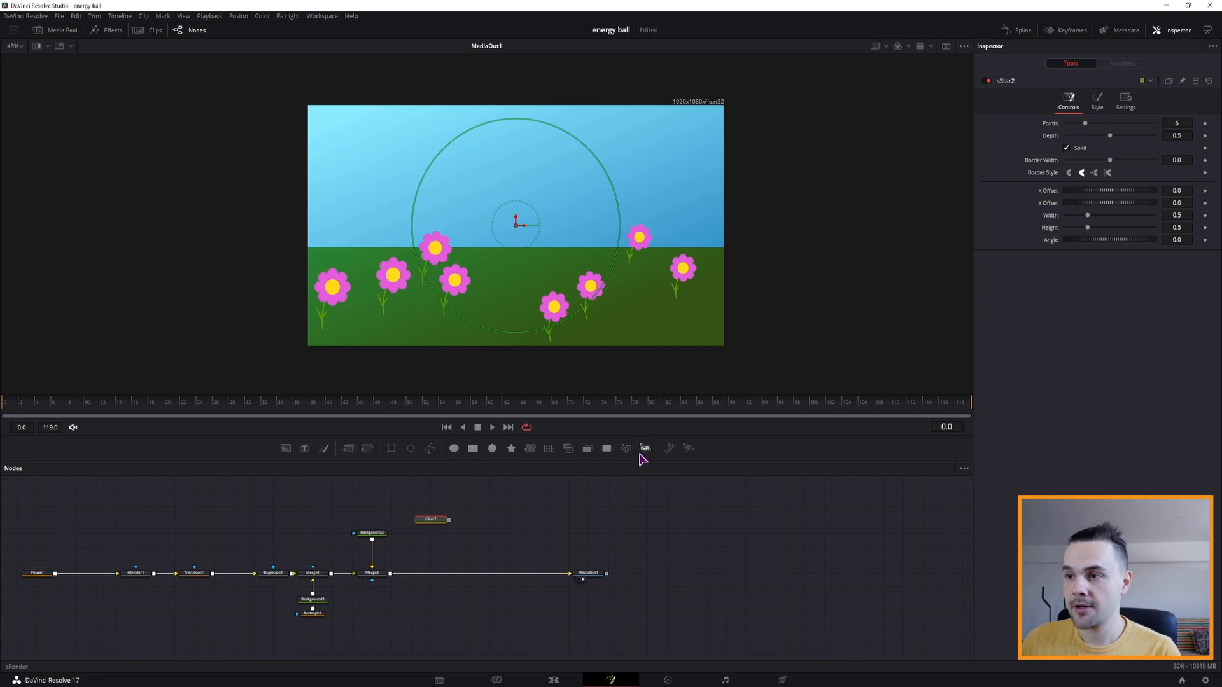
{"action": "left_click_drag", "start_coordinate": [644, 450], "coordinate": [391, 576]}
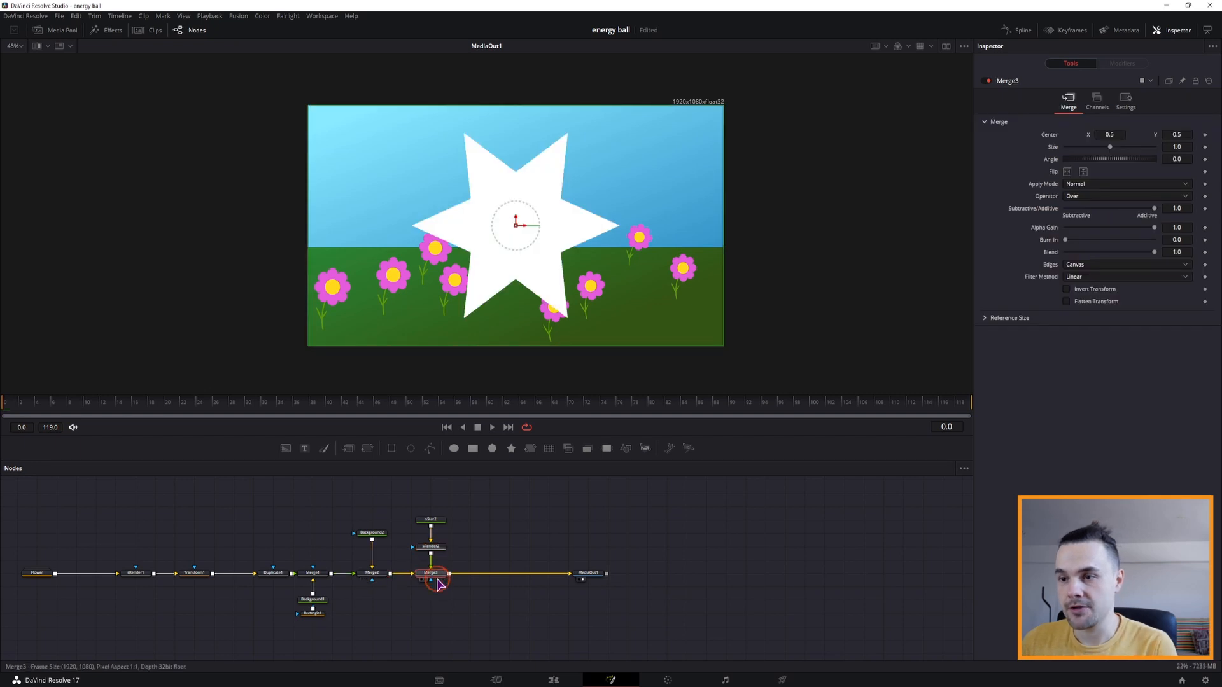
- Shape the star into a sun with 14 points, depth 0.294, the first border style and border width -0.023
{"action": "left_click", "coordinate": [430, 520]}
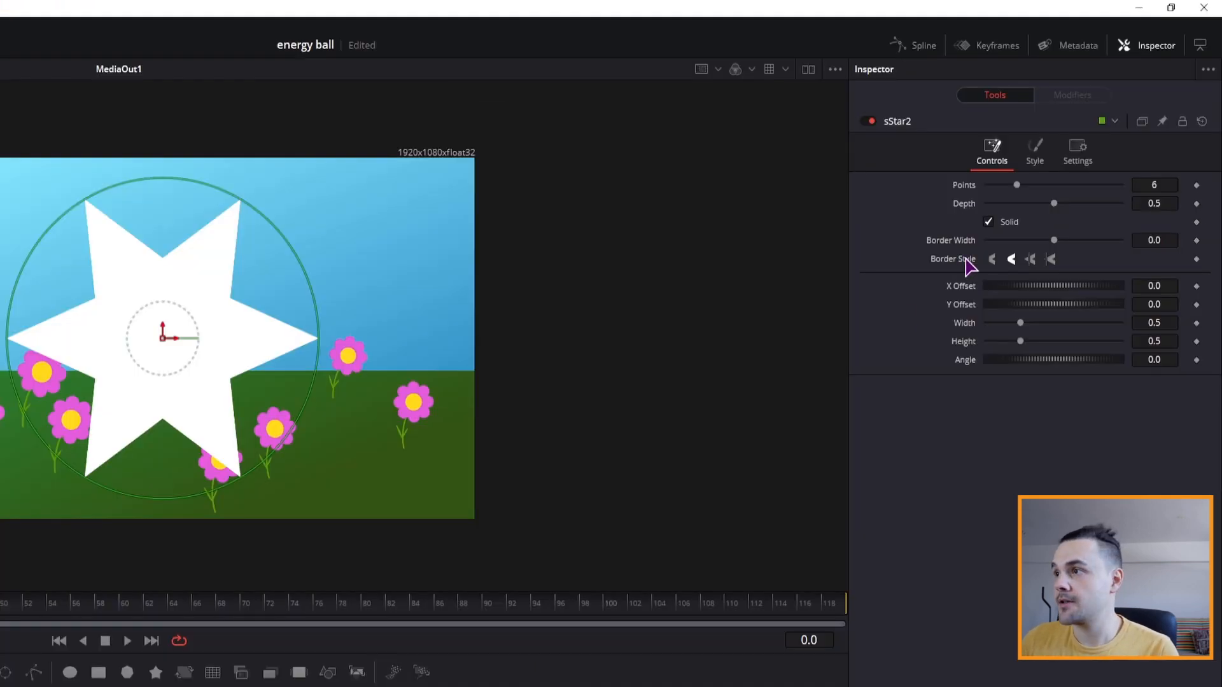
{"action": "mouse_move", "coordinate": [1012, 187]}
{"action": "left_mouse_down"}
{"action": "mouse_move", "coordinate": [1075, 185]}
{"action": "mouse_move", "coordinate": [1026, 205]}
{"action": "left_mouse_up"}
{"action": "left_click", "coordinate": [990, 258]}
{"action": "left_click_drag", "start_coordinate": [1053, 241], "coordinate": [1046, 246]}
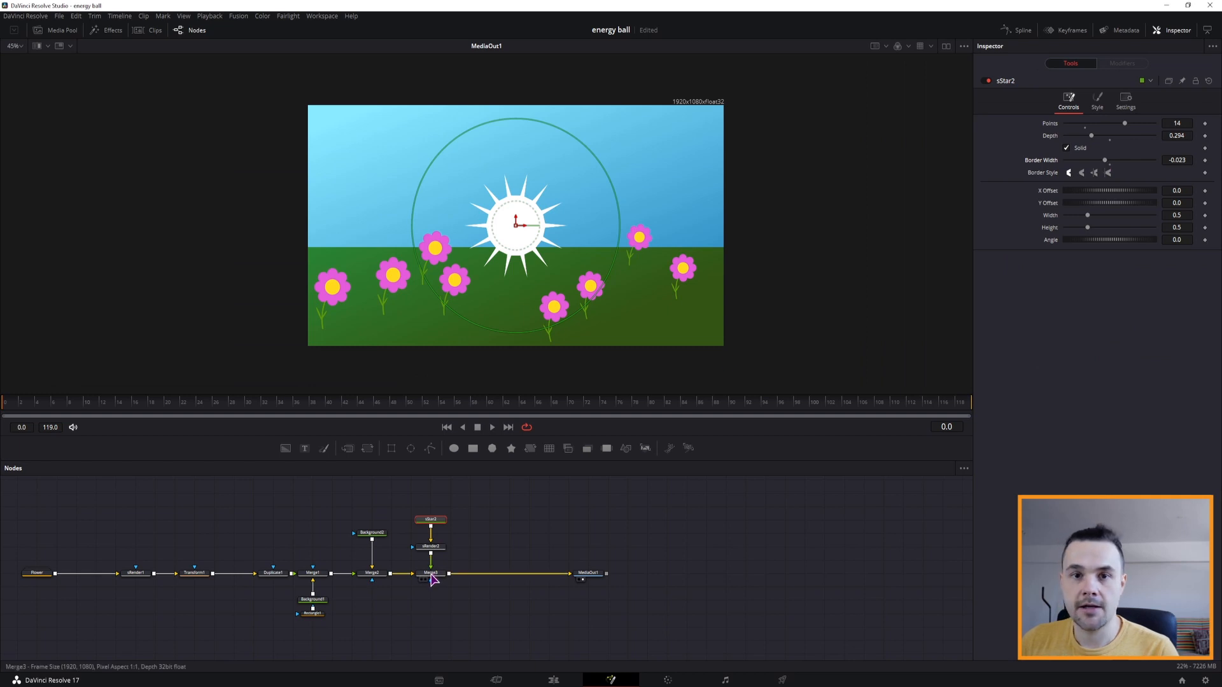
- Move the sun to the sky's upper-left through Merge3, at about X 0.12, Y 0.79, keeping its size at 1.0
{"action": "left_click", "coordinate": [430, 574]}
{"action": "left_click_drag", "start_coordinate": [1113, 145], "coordinate": [1132, 149]}
{"action": "left_click_drag", "start_coordinate": [1109, 156], "coordinate": [1105, 155]}
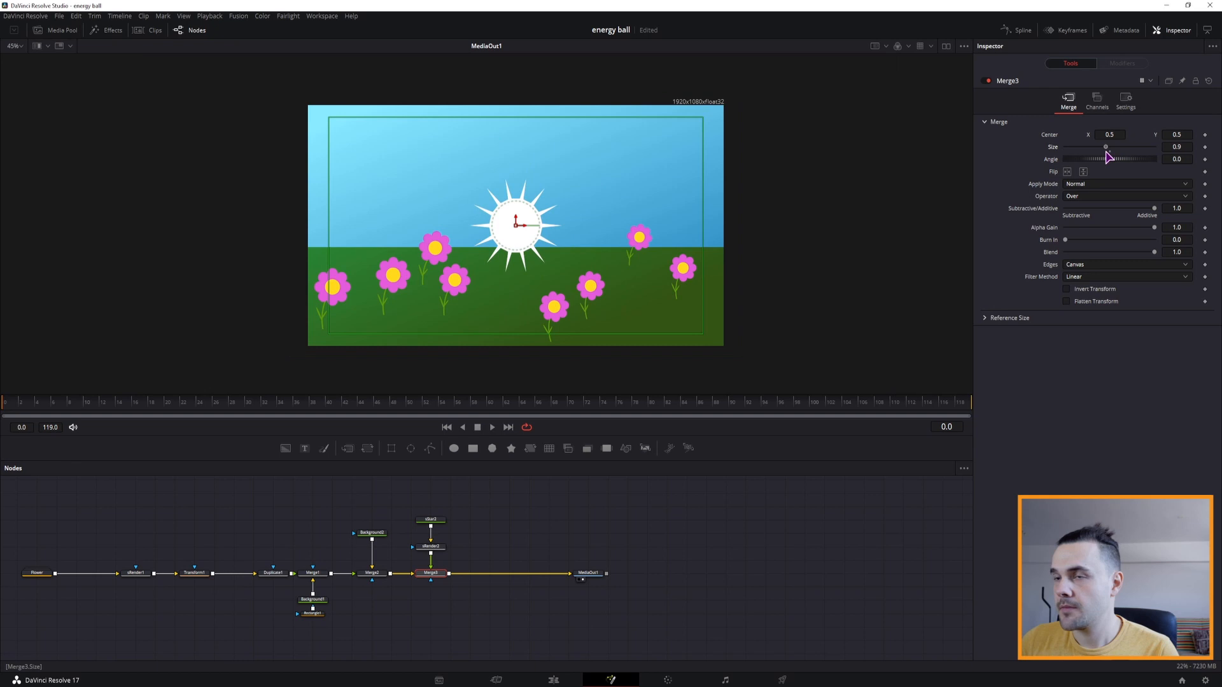
{"action": "left_click_drag", "start_coordinate": [517, 227], "coordinate": [361, 152]}
{"action": "left_click_drag", "start_coordinate": [361, 153], "coordinate": [358, 153]}
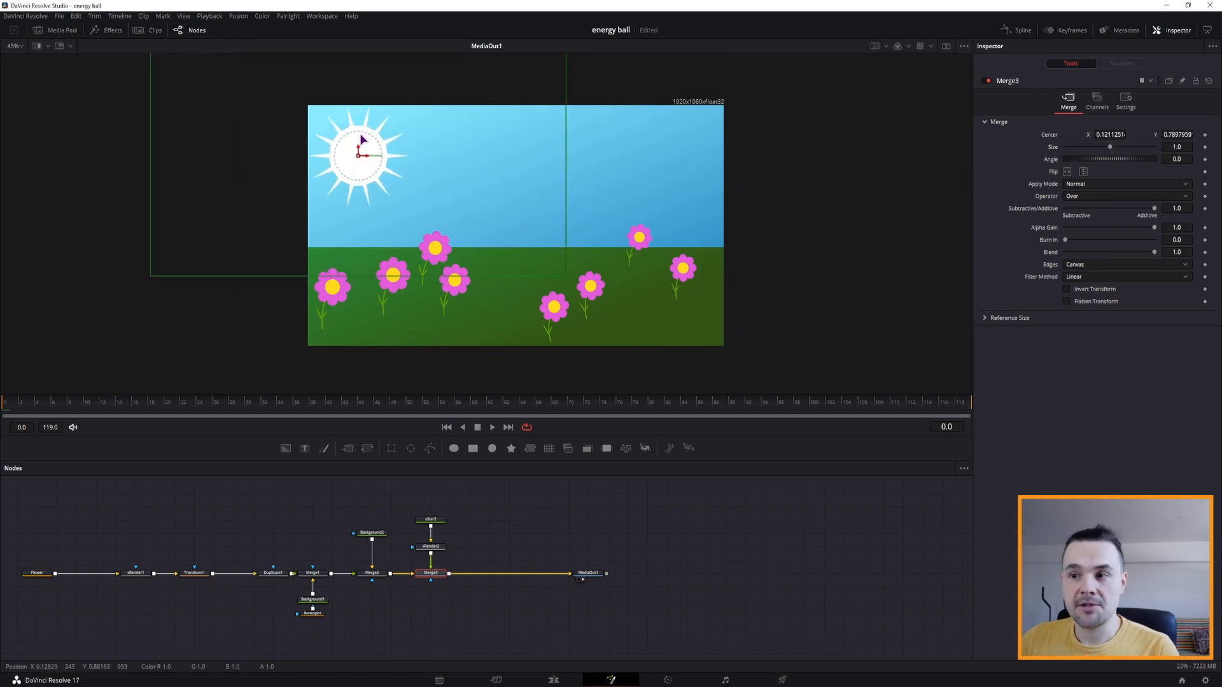
- Color the sun star yellow, with red 1.0, green 1.0 and blue about 0.094
{"action": "left_click", "coordinate": [430, 520]}
{"action": "left_click", "coordinate": [1096, 99]}
{"action": "left_click", "coordinate": [1092, 124]}
{"action": "left_click", "coordinate": [692, 274]}
{"action": "left_click_drag", "start_coordinate": [721, 289], "coordinate": [721, 264]}
{"action": "left_click", "coordinate": [706, 437]}
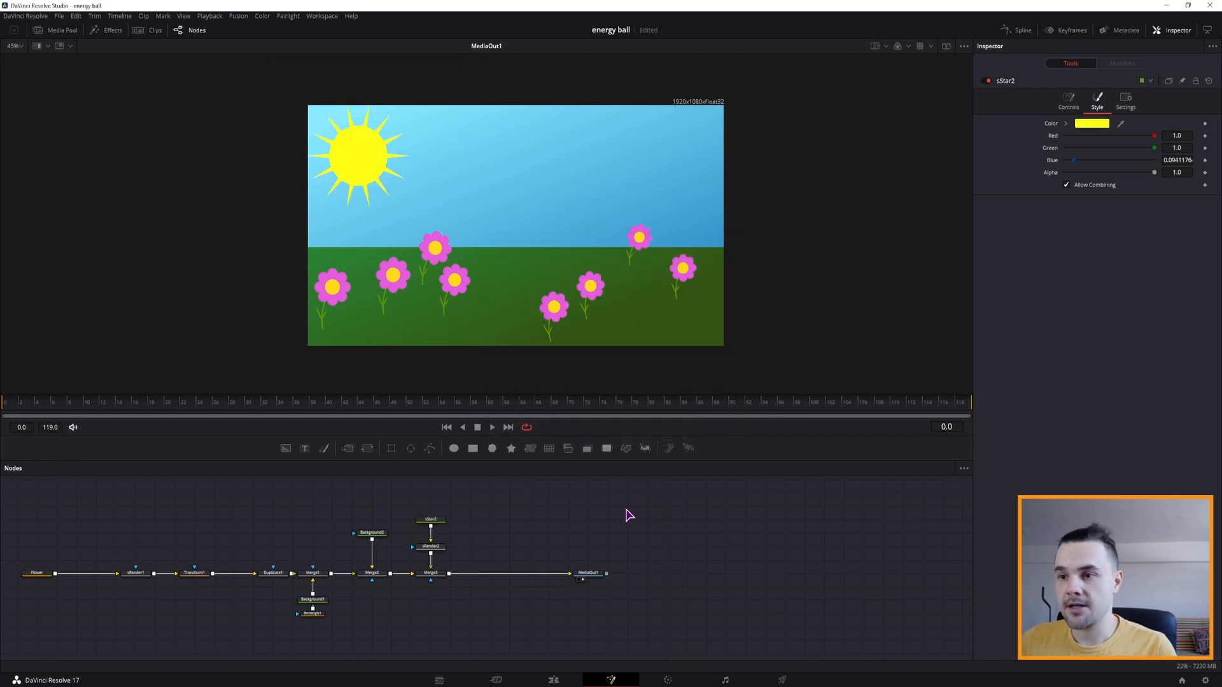
- Animate the sun's rotation by keyframing sStar2's Angle at 0.0 on frame 21 and at an increased angle on frame 116
{"action": "left_click", "coordinate": [433, 549]}
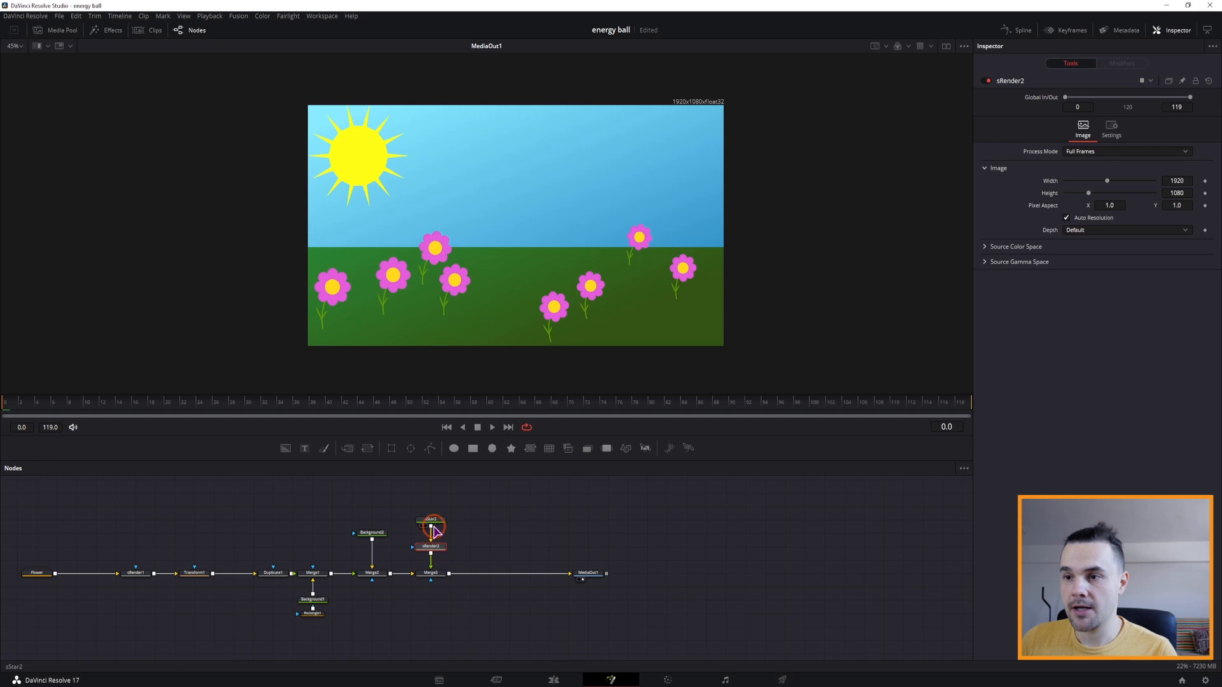
{"action": "left_click", "coordinate": [437, 527]}
{"action": "left_click_drag", "start_coordinate": [220, 413], "coordinate": [179, 412]}
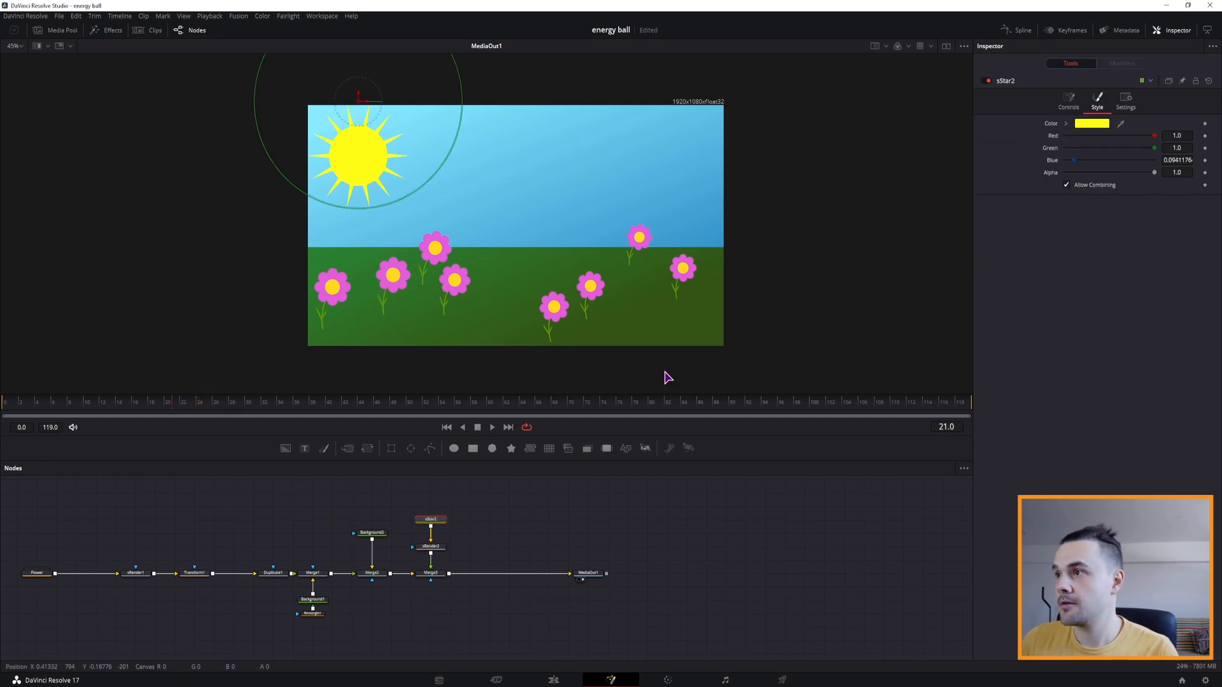
{"action": "left_click", "coordinate": [1068, 101]}
{"action": "left_click", "coordinate": [1205, 240]}
{"action": "left_click", "coordinate": [940, 401]}
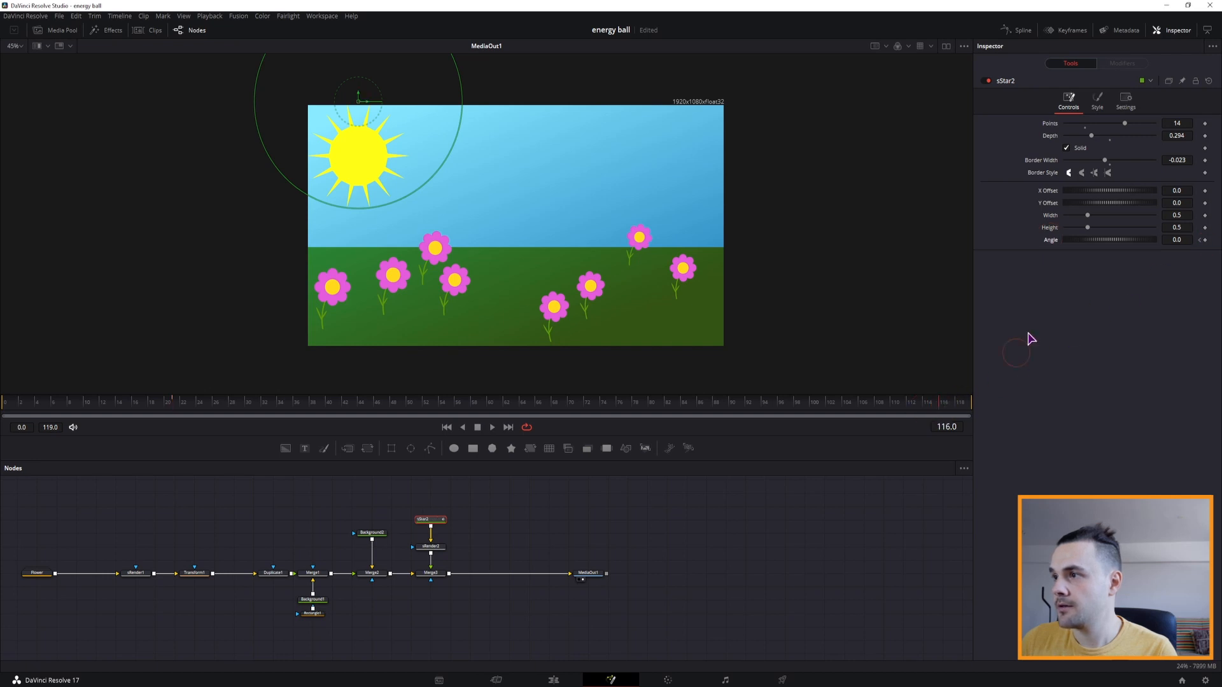
{"action": "left_click_drag", "start_coordinate": [1063, 240], "coordinate": [1142, 256]}
- Play back the composition from about frame 29 to check the sun's rotation
{"action": "left_click", "coordinate": [240, 401]}
{"action": "left_click", "coordinate": [706, 553]}
{"action": "key", "text": "space"}
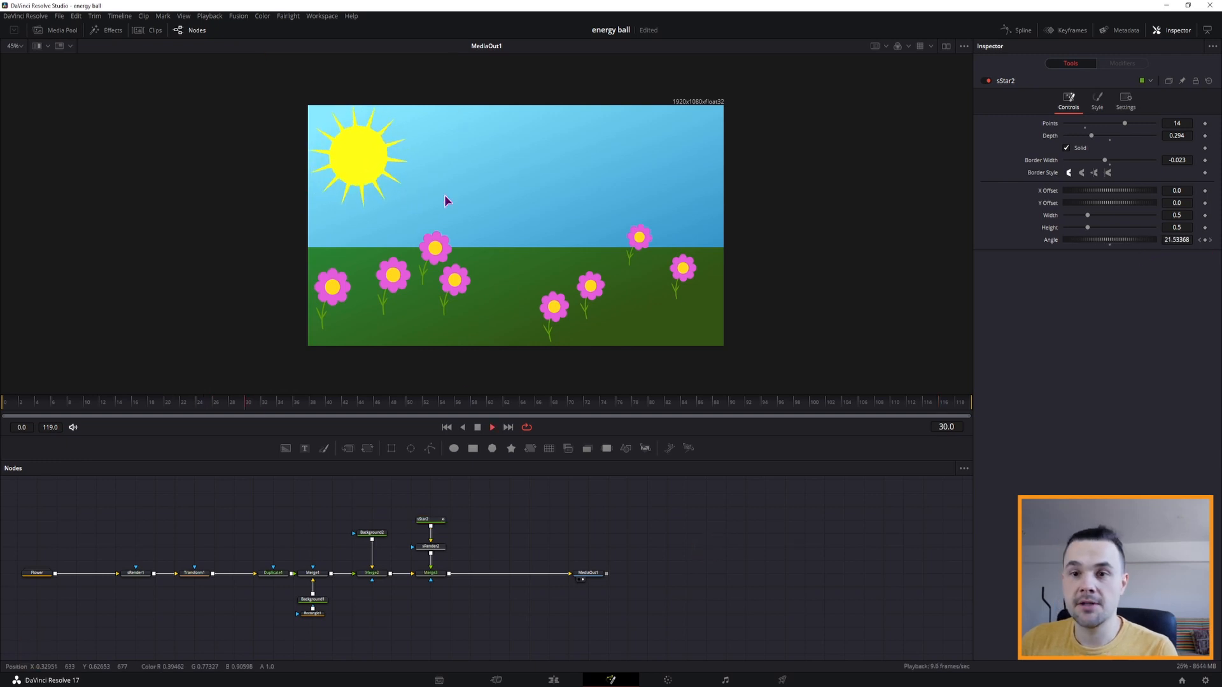
{"action": "key", "text": "space"}
- Insert a LightRays node between sRender2 and Merge3
{"action": "left_click_drag", "start_coordinate": [438, 548], "coordinate": [438, 536]}
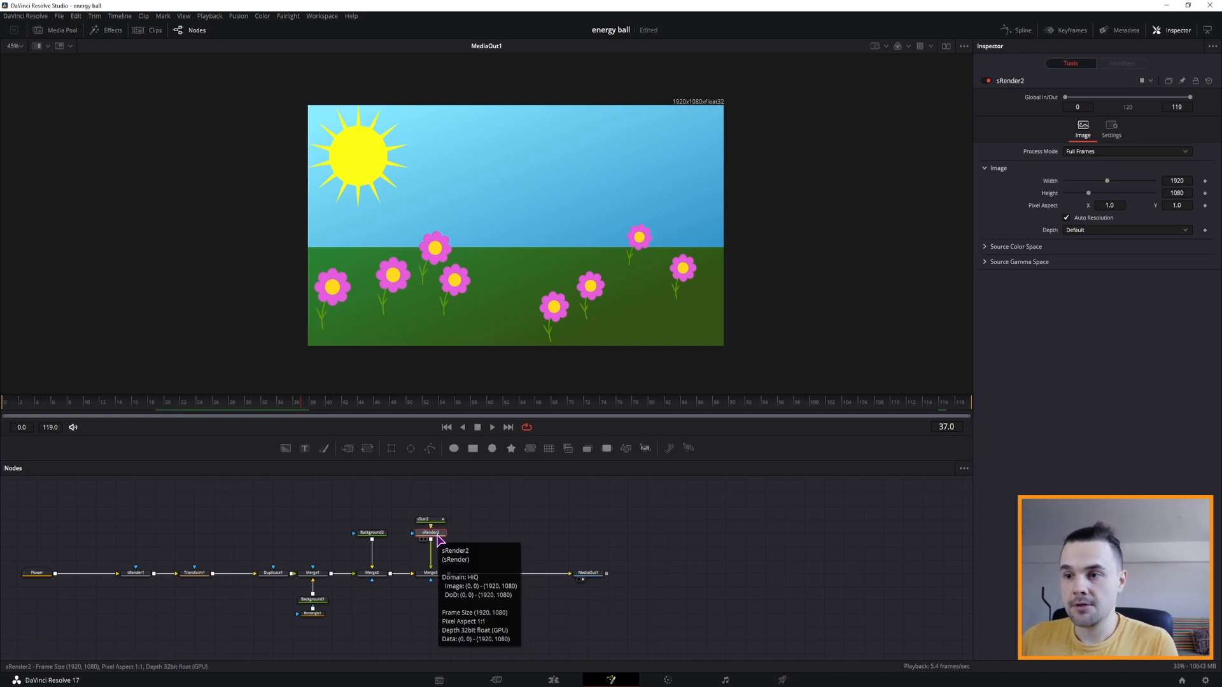
{"action": "key", "text": "ctrl+space"}
{"action": "type", "text": "light"}
{"action": "left_click", "coordinate": [595, 275]}
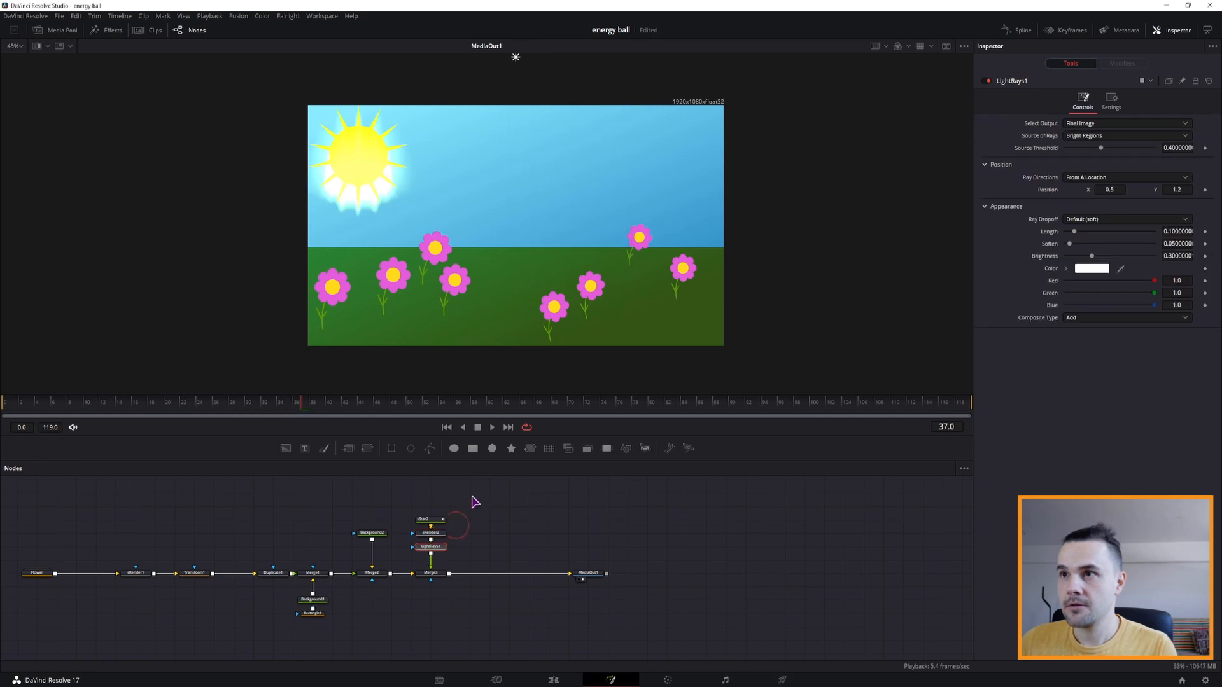
- Position the light rays' origin on the sun and set Source Threshold 0.92, Length 0.273, Soften 0.091 and Brightness 0.102
{"action": "left_click_drag", "start_coordinate": [515, 60], "coordinate": [356, 159]}
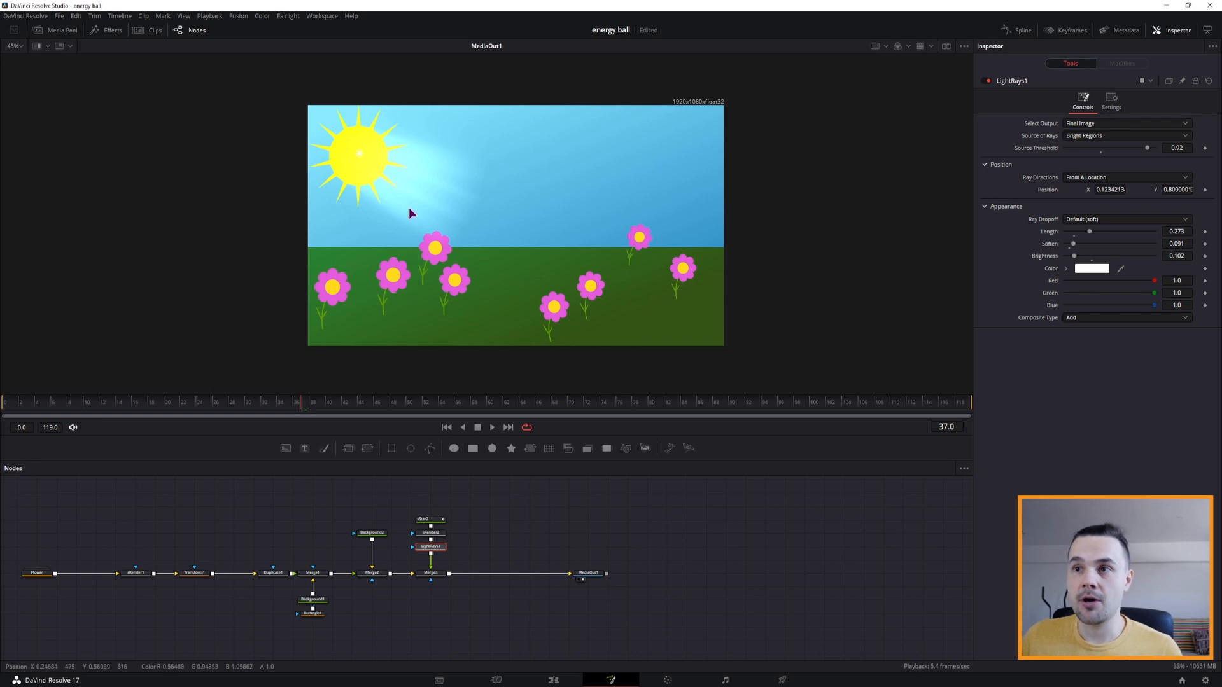
{"action": "mouse_move", "coordinate": [358, 157]}
{"action": "left_mouse_down"}
{"action": "mouse_move", "coordinate": [356, 131]}
{"action": "mouse_move", "coordinate": [357, 161]}
{"action": "left_mouse_up"}
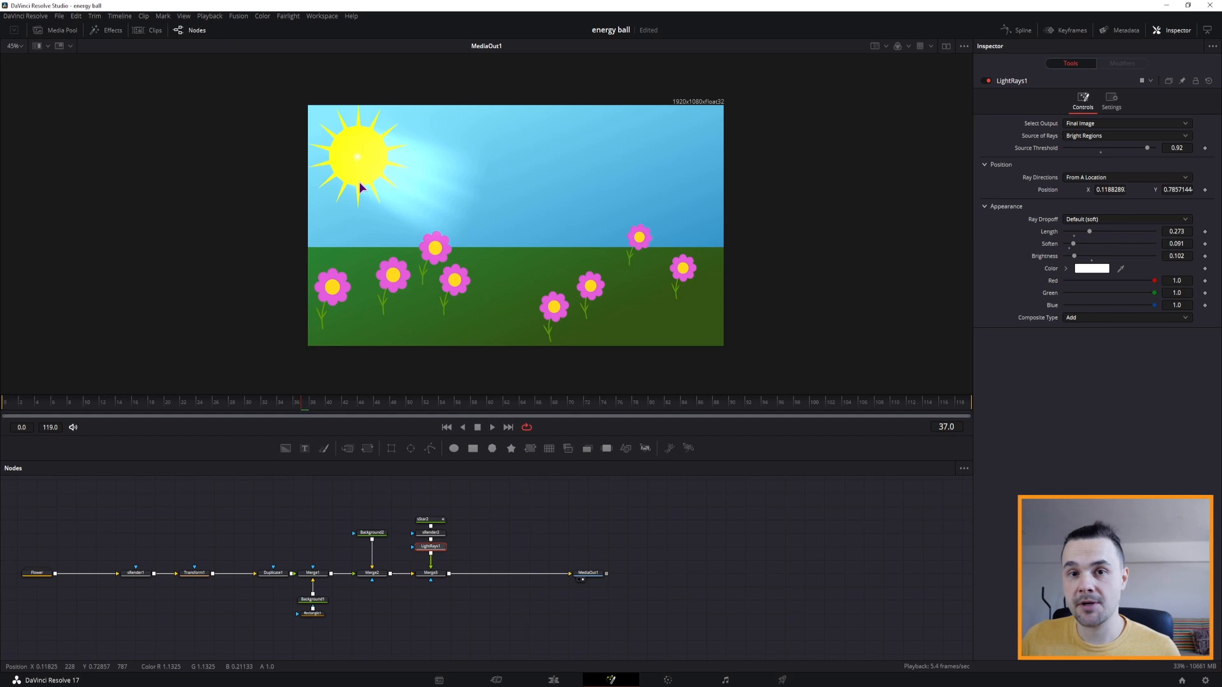
- Reset Merge3's center to its default and place the light rays' origin on the sun at about X 0.5, Y 0.5
{"action": "left_click", "coordinate": [438, 579]}
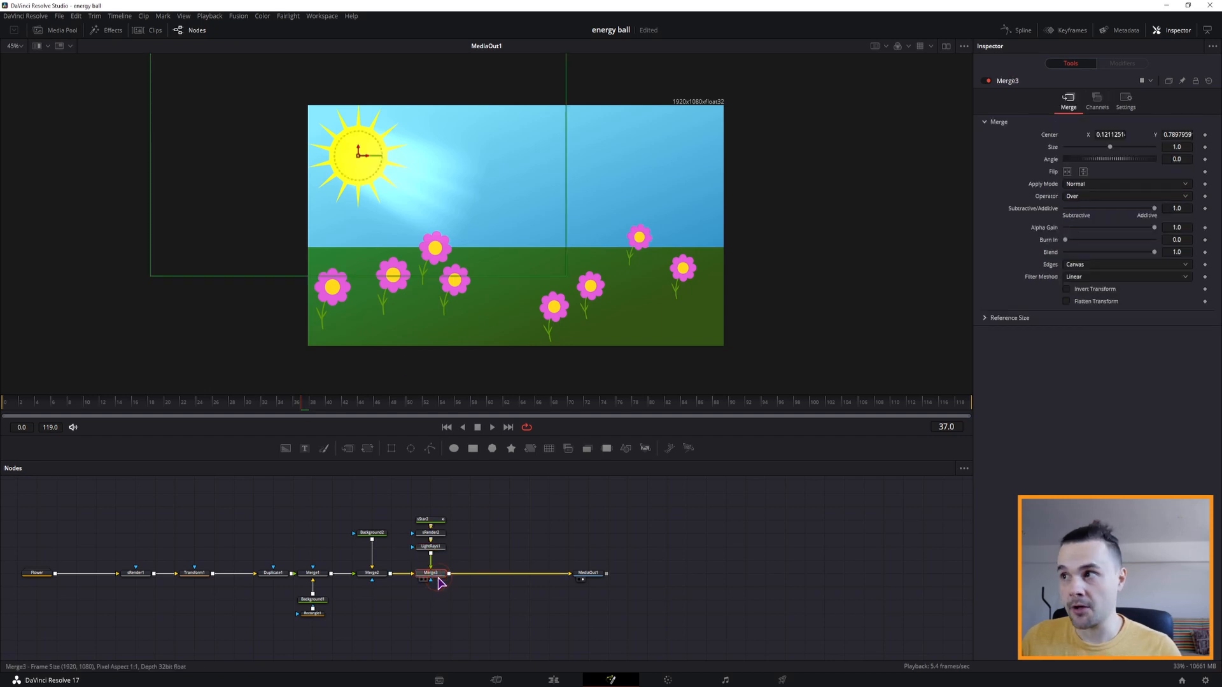
{"action": "double_click", "coordinate": [1049, 135]}
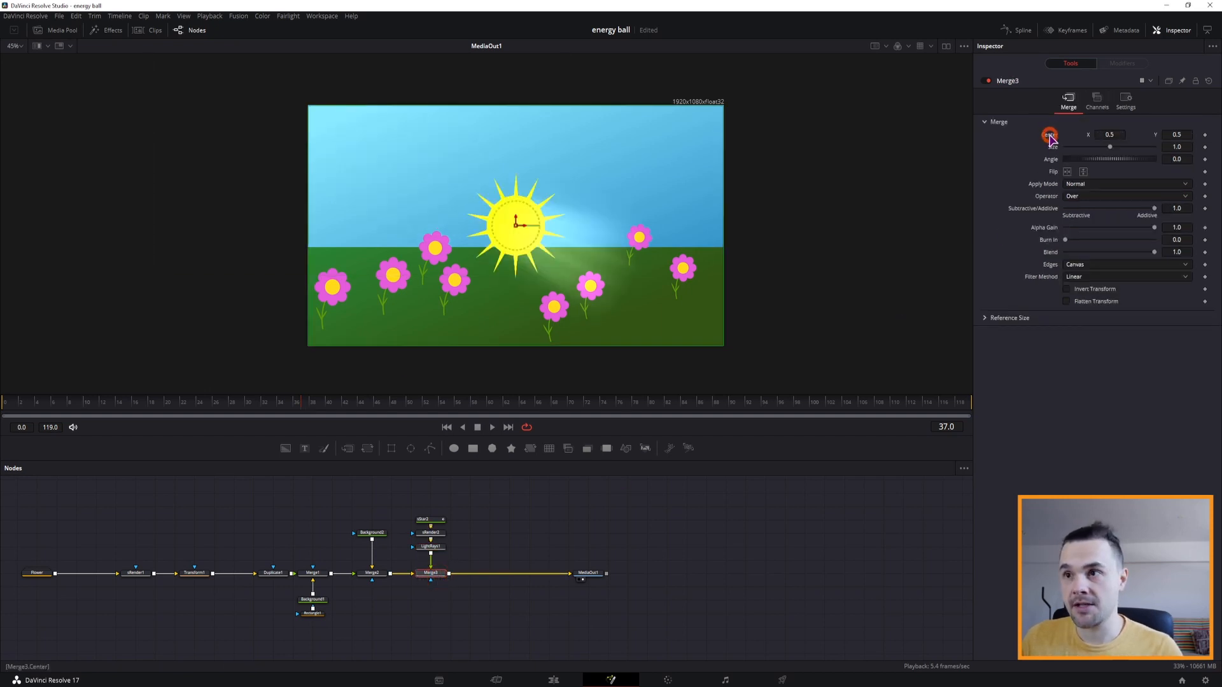
{"action": "left_click", "coordinate": [436, 550]}
{"action": "left_click_drag", "start_coordinate": [358, 159], "coordinate": [514, 225]}
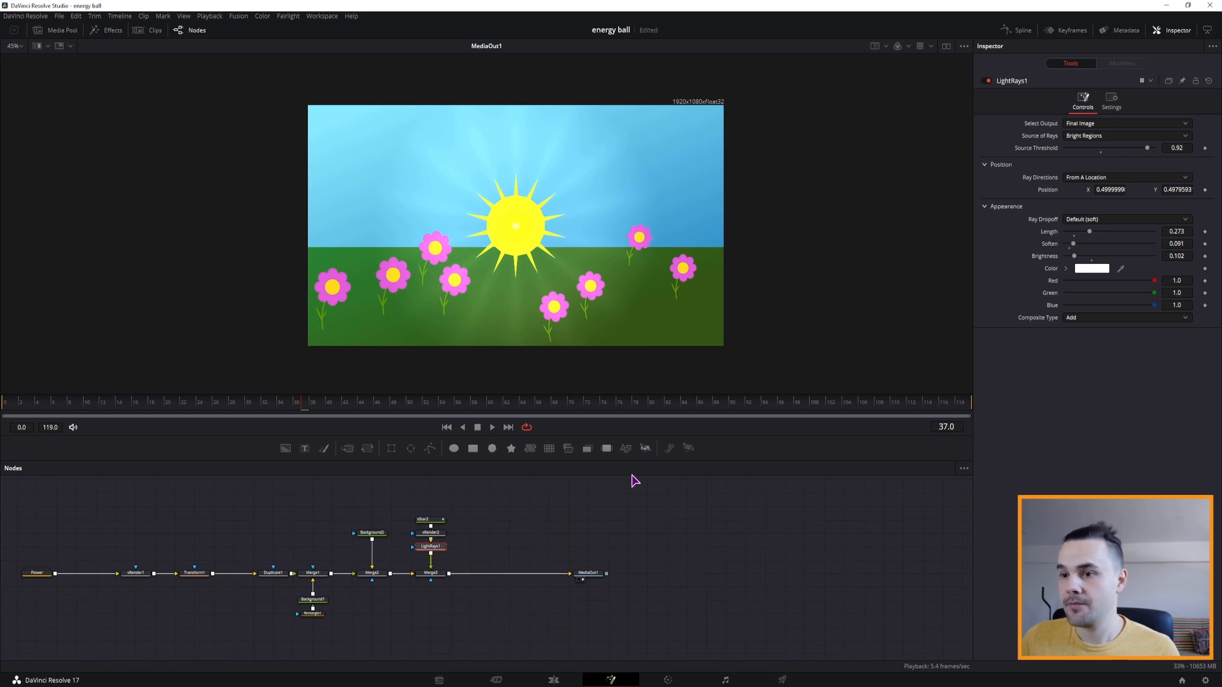
- Move the sun with its rays to the sky's upper-left through Merge3, at about X 0.14, Y 0.80
{"action": "left_click", "coordinate": [439, 573]}
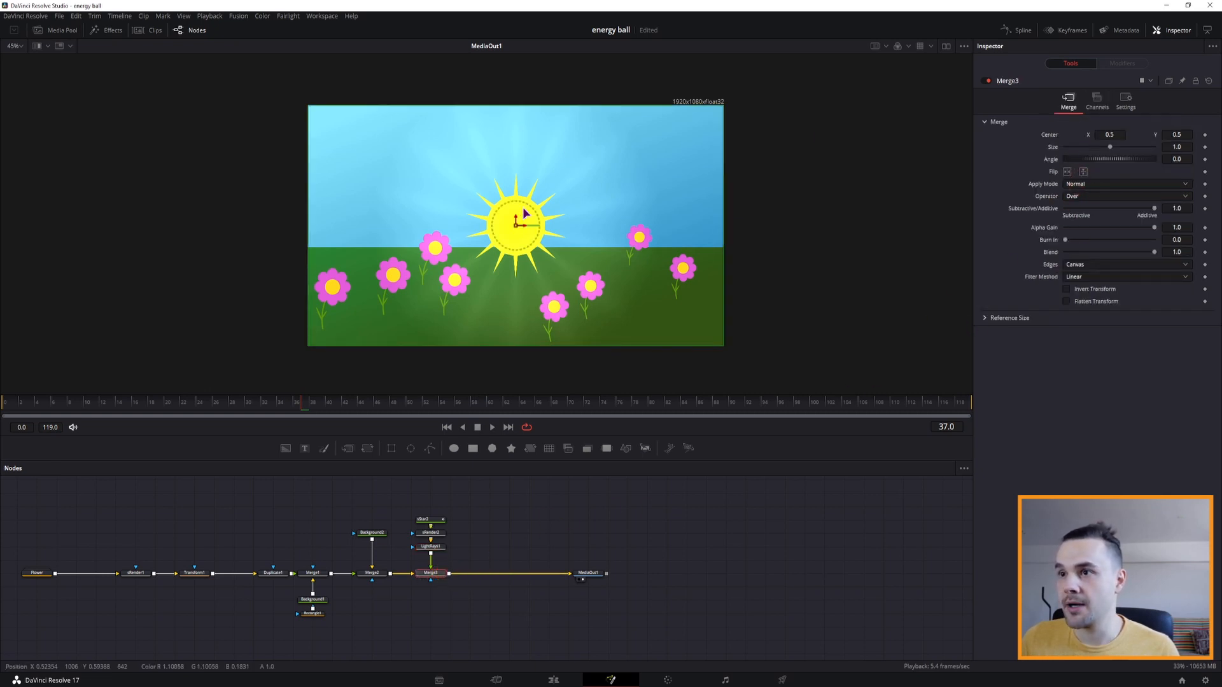
{"action": "left_click_drag", "start_coordinate": [517, 225], "coordinate": [367, 151]}
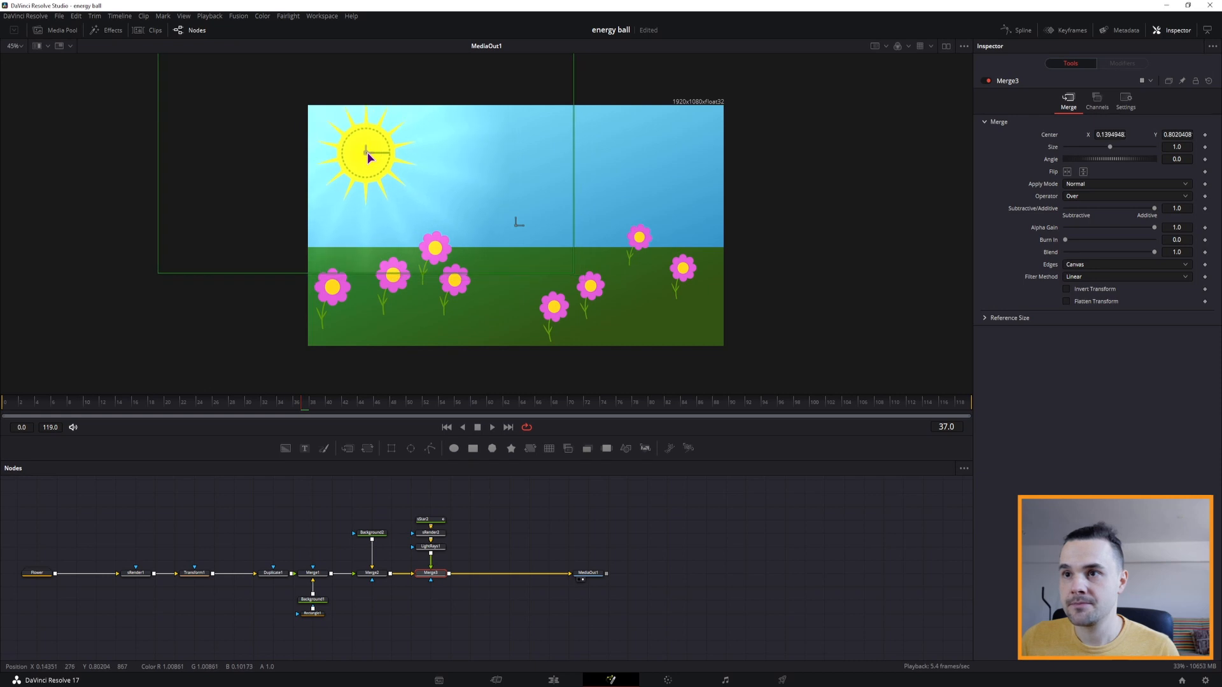
- Play back the composition from frame 29 to review the rotating sun with its light rays
{"action": "left_click", "coordinate": [242, 404]}
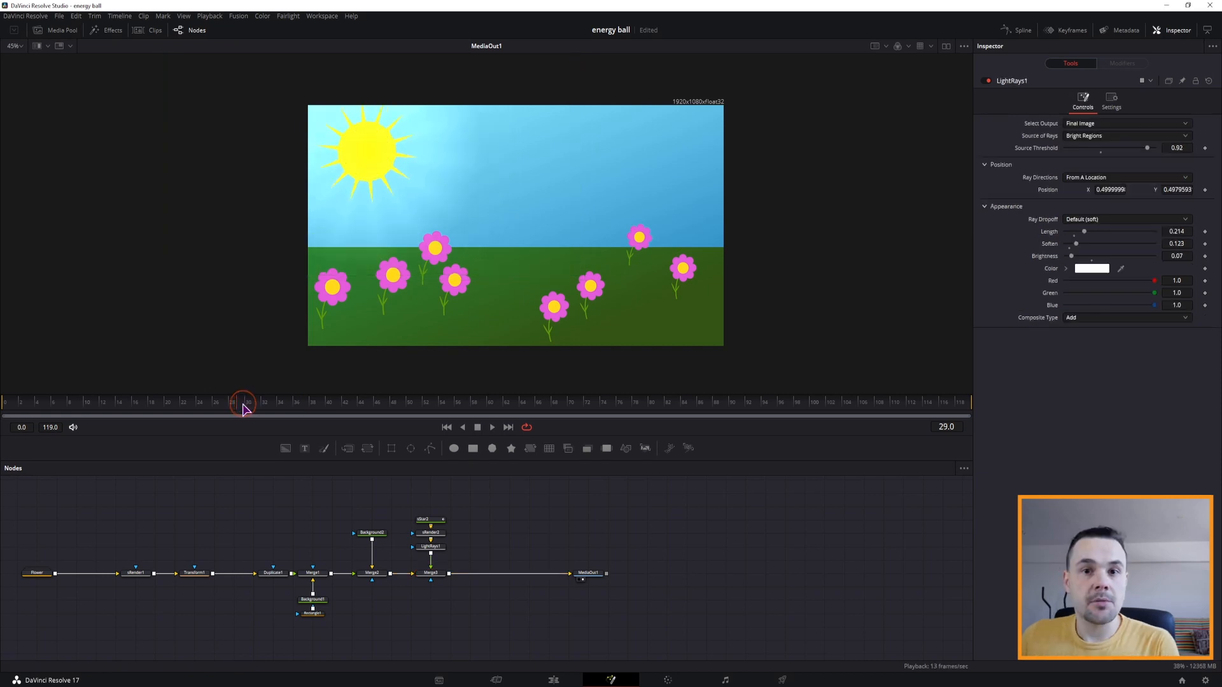
{"action": "key", "text": "space"}
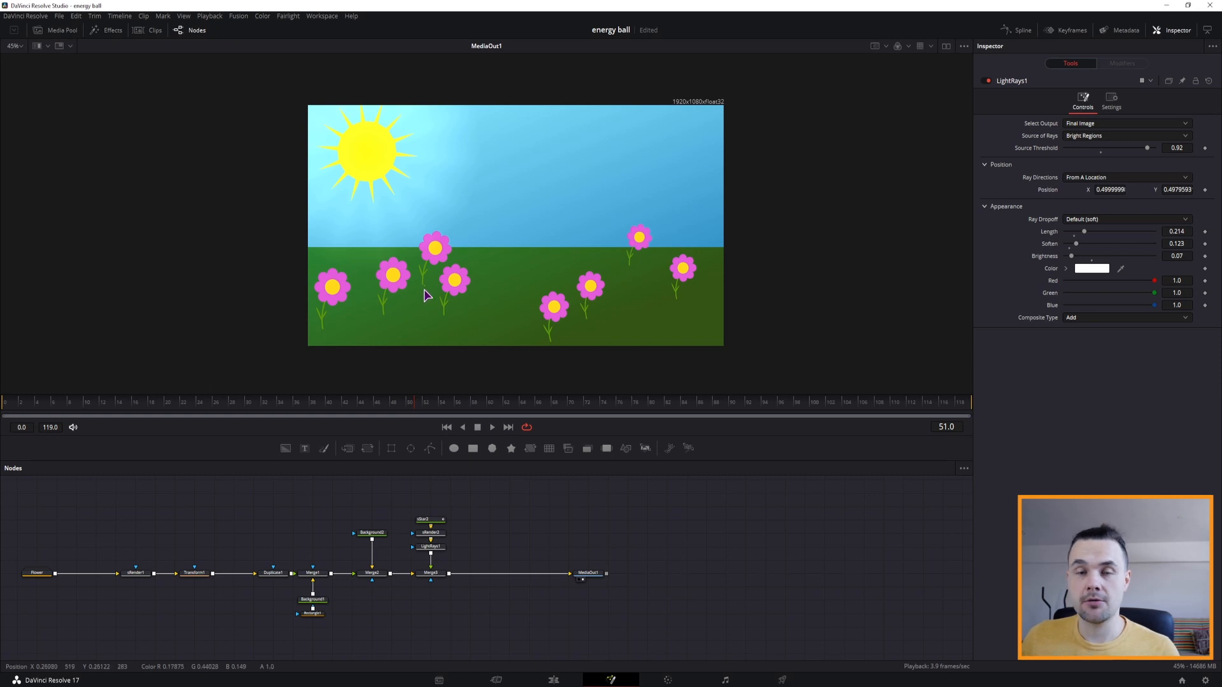
{"action": "left_click", "coordinate": [231, 520]}
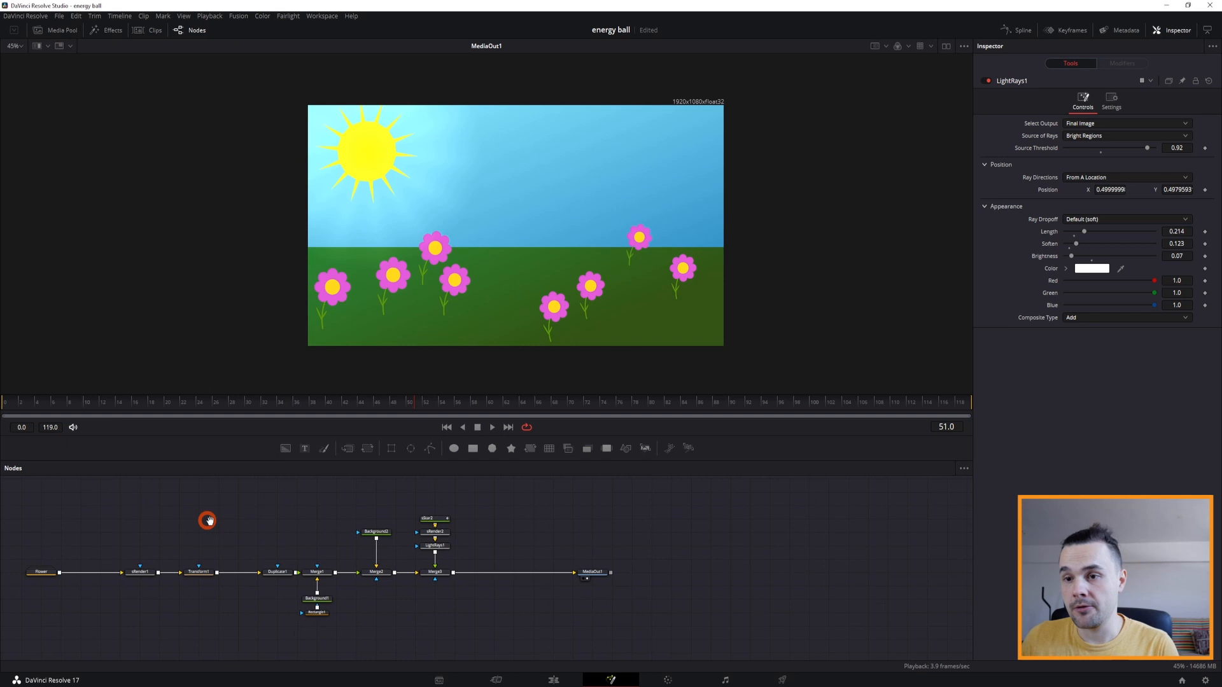
- Insert a Mirrors node after Transform1 and place it above the flower's main node chain
{"action": "left_click_drag", "start_coordinate": [208, 518], "coordinate": [309, 530]}
{"action": "left_click", "coordinate": [291, 571]}
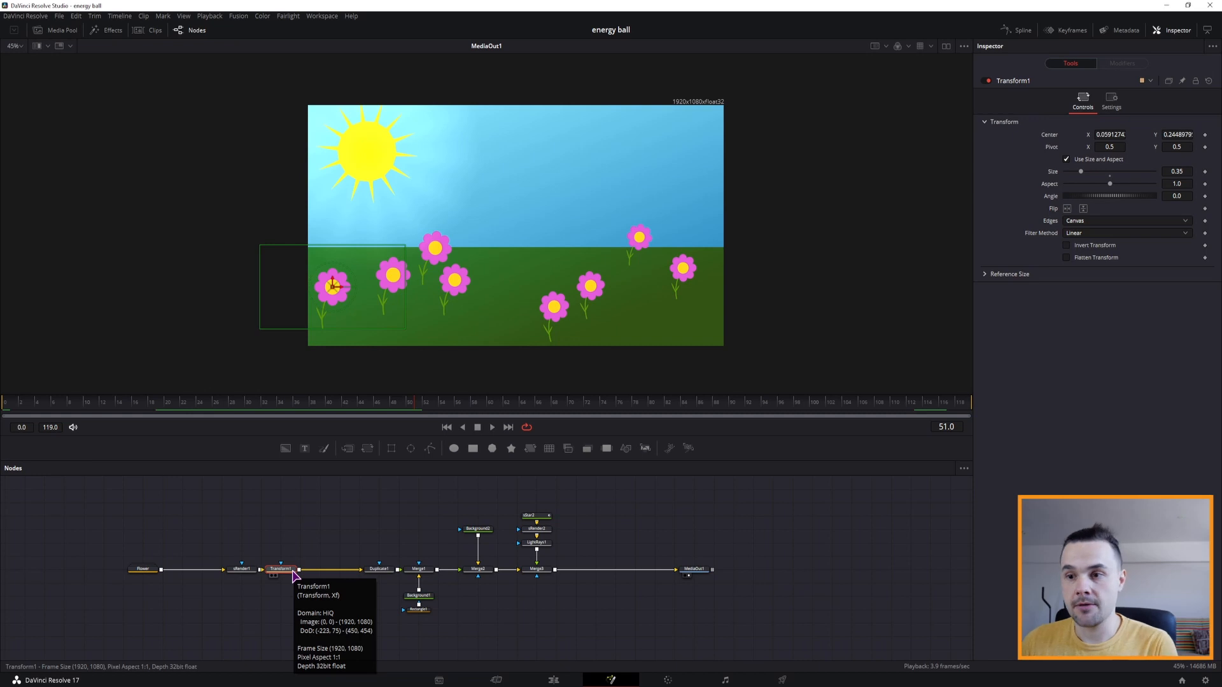
{"action": "key", "text": "ctrl+space"}
{"action": "type", "text": "mi"}
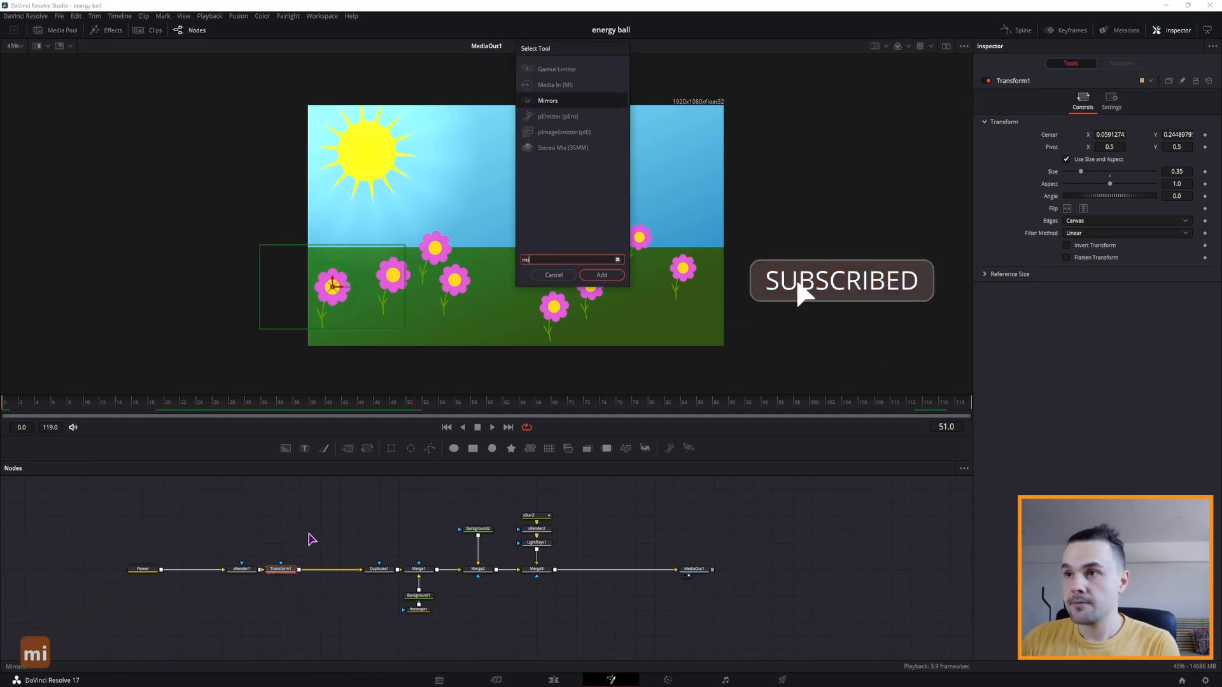
{"action": "type", "text": "rro"}
{"action": "key", "text": "Return"}
{"action": "left_click_drag", "start_coordinate": [325, 574], "coordinate": [325, 533]}
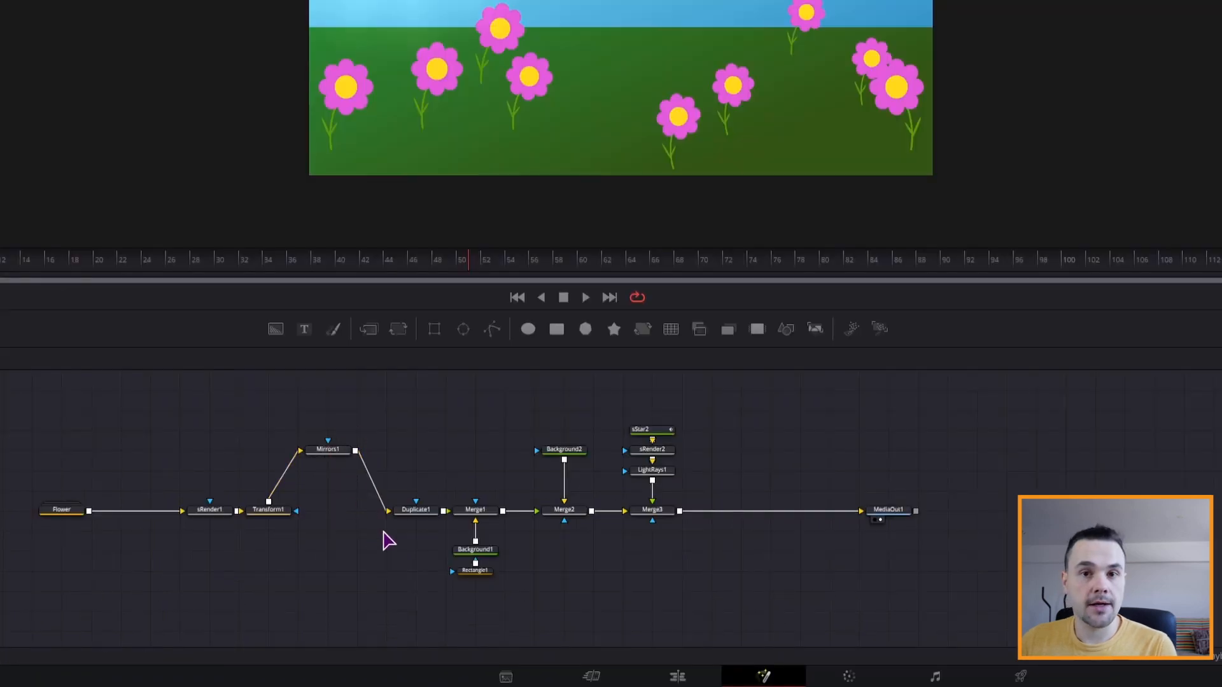
- Combine Transform1 as background and Mirrors1 as foreground in a new Merge before Duplicate1, and tilt the mirror to about 62.7 degrees
{"action": "left_click_drag", "start_coordinate": [368, 329], "coordinate": [356, 502]}
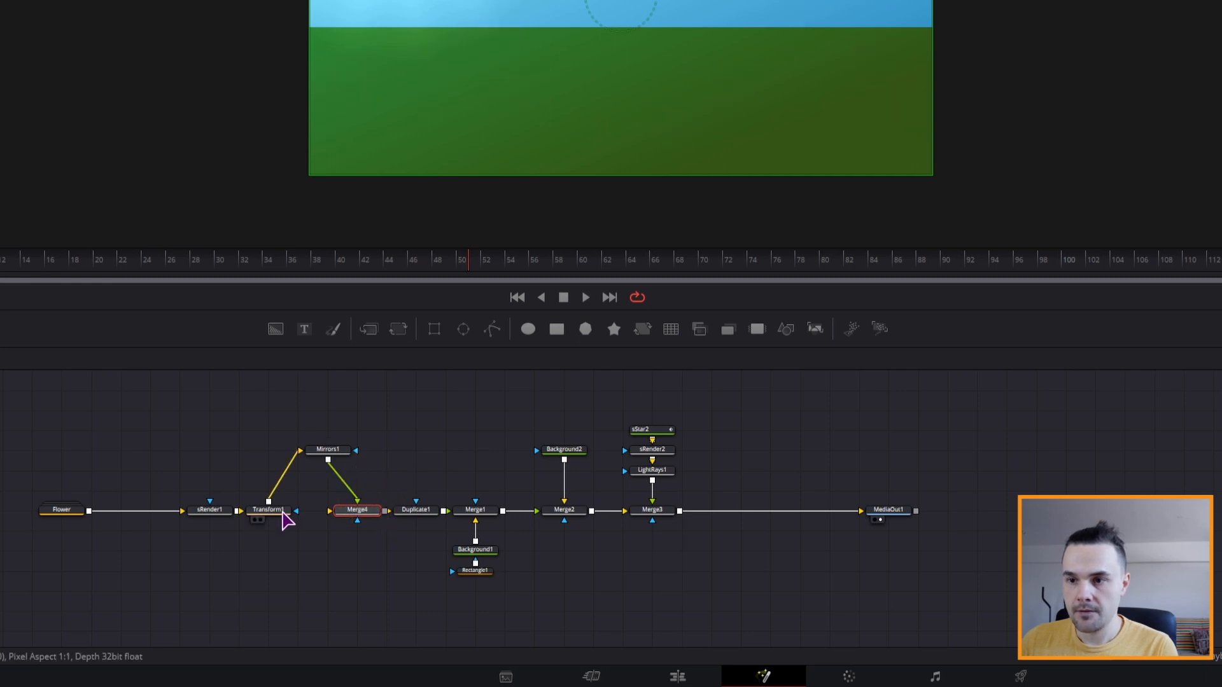
{"action": "left_click_drag", "start_coordinate": [271, 502], "coordinate": [351, 527]}
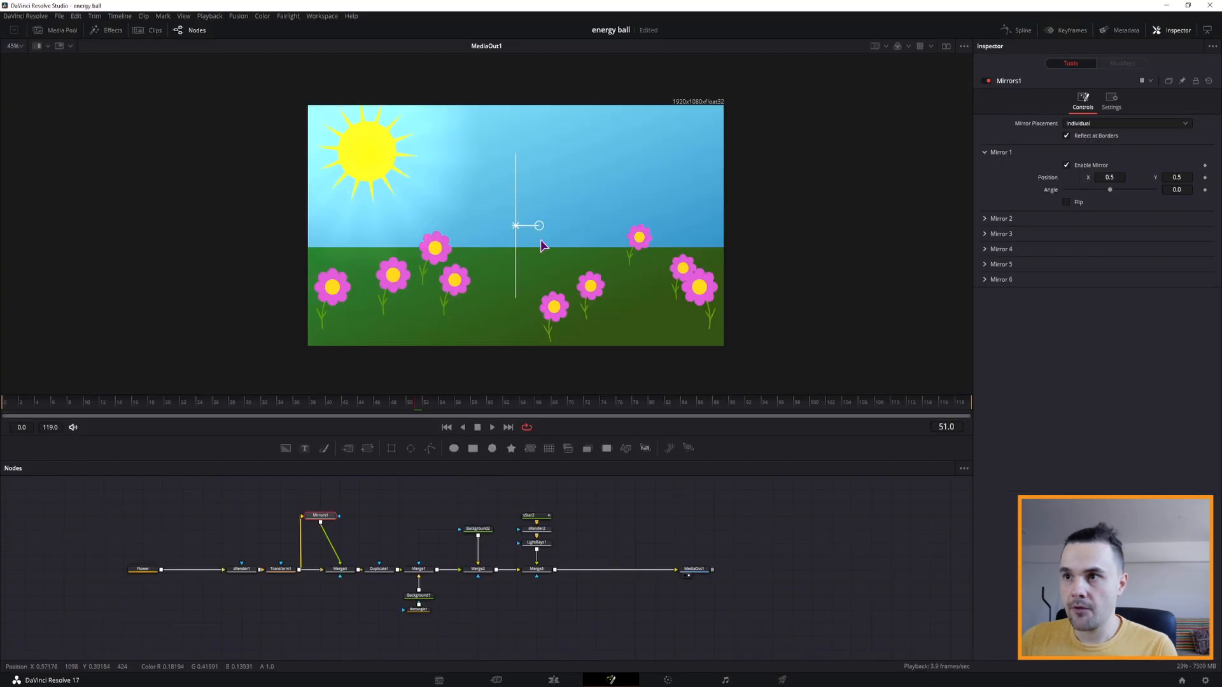
{"action": "left_click_drag", "start_coordinate": [539, 225], "coordinate": [527, 273]}
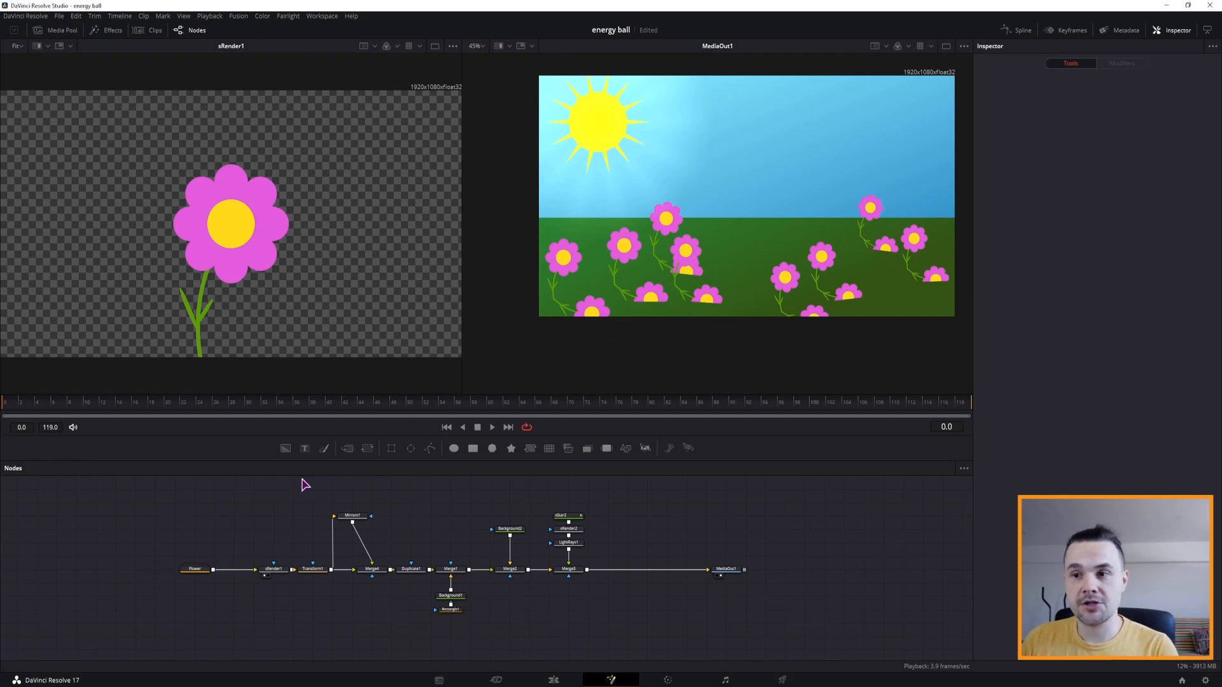
- Add a black Background between Mirrors1 and Merge4, and swap Merge4's inputs so the original flowers keep their colours
{"action": "left_click_drag", "start_coordinate": [285, 448], "coordinate": [374, 570]}
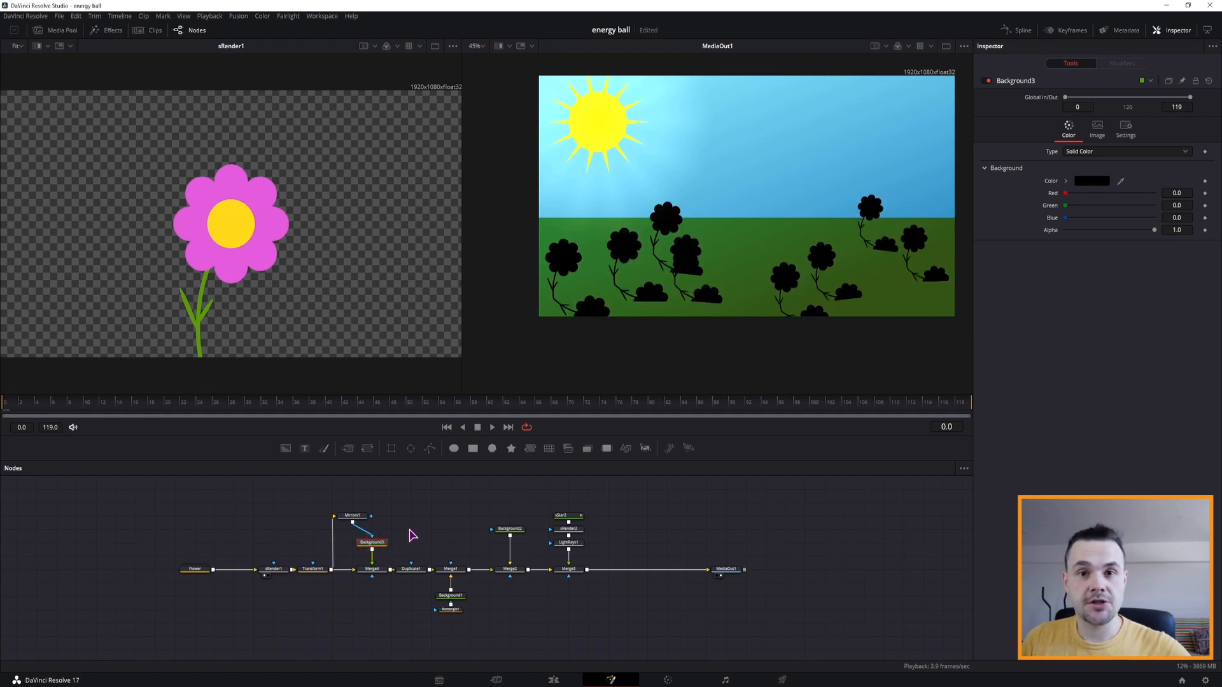
{"action": "left_click", "coordinate": [375, 570]}
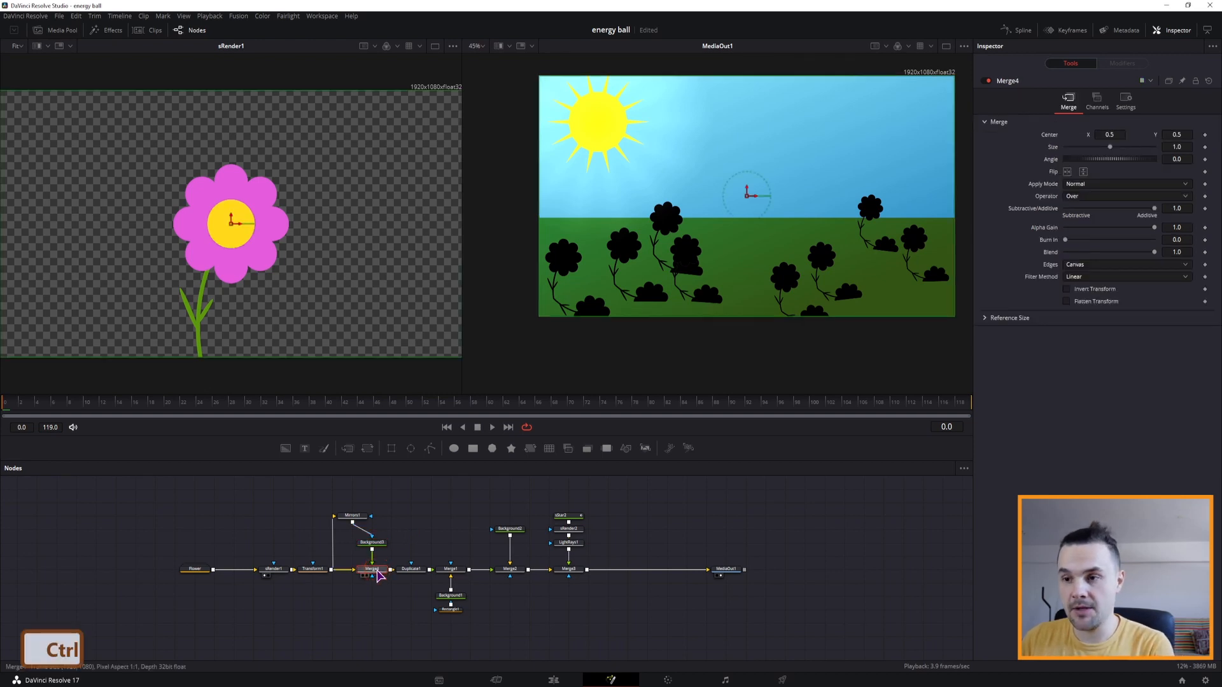
{"action": "key", "text": "ctrl+t"}
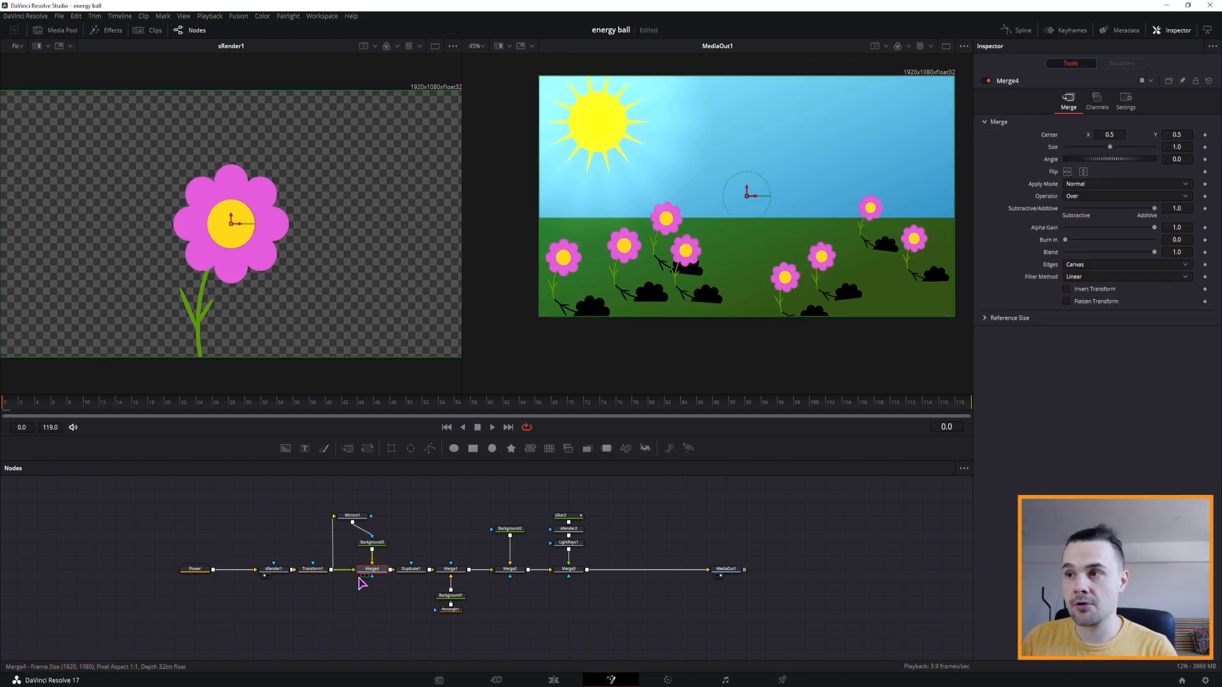
- Lower the black shadow Background's Alpha to 0.348
{"action": "left_click", "coordinate": [382, 544]}
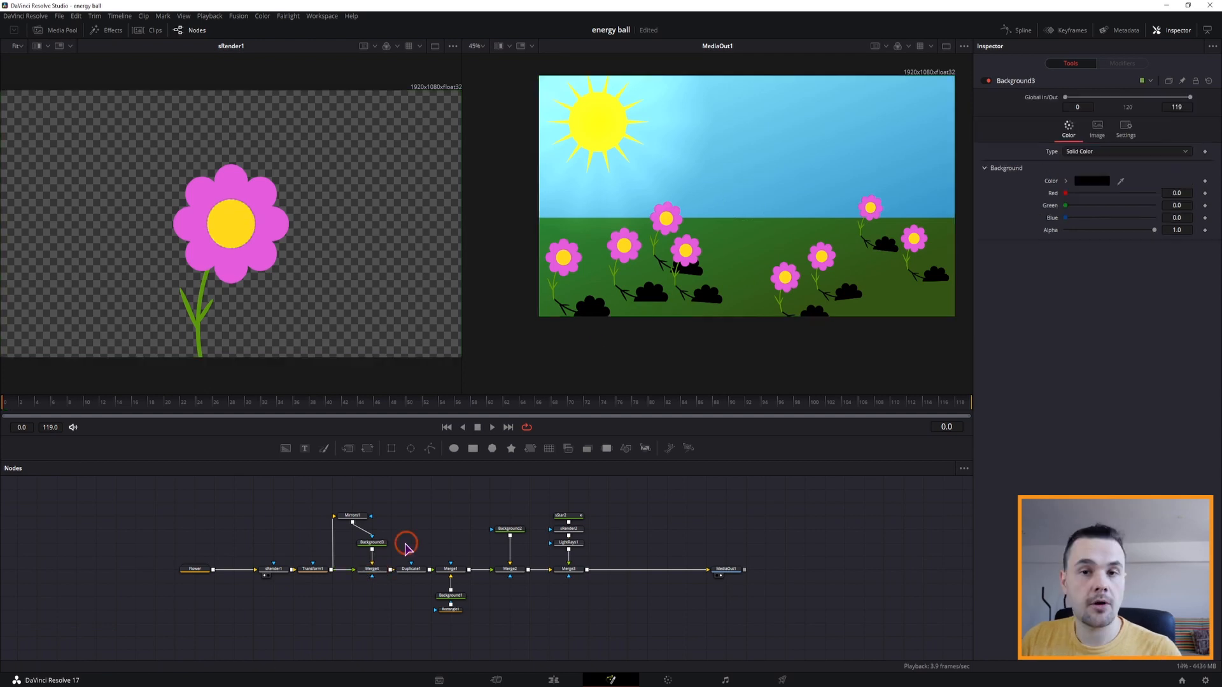
{"action": "left_click", "coordinate": [378, 542]}
{"action": "left_click_drag", "start_coordinate": [1154, 230], "coordinate": [1099, 240]}
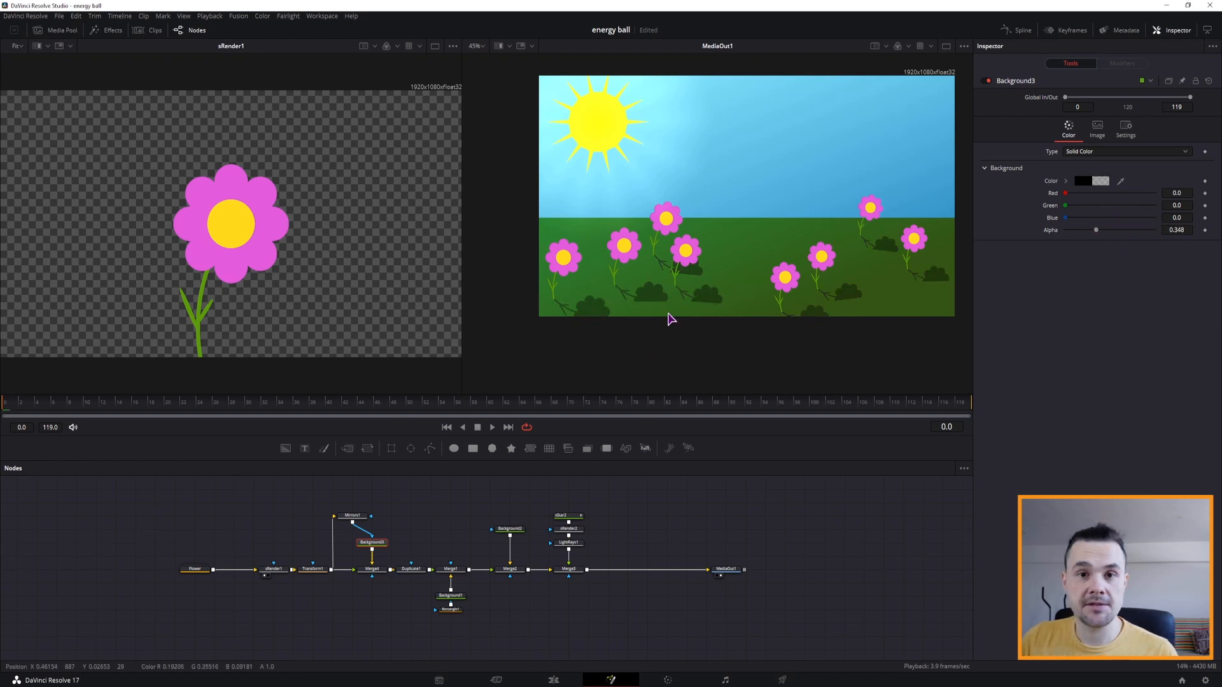
- Turn off Auto Resolution on sRender1 and set its height to 1920
{"action": "left_click", "coordinate": [273, 570]}
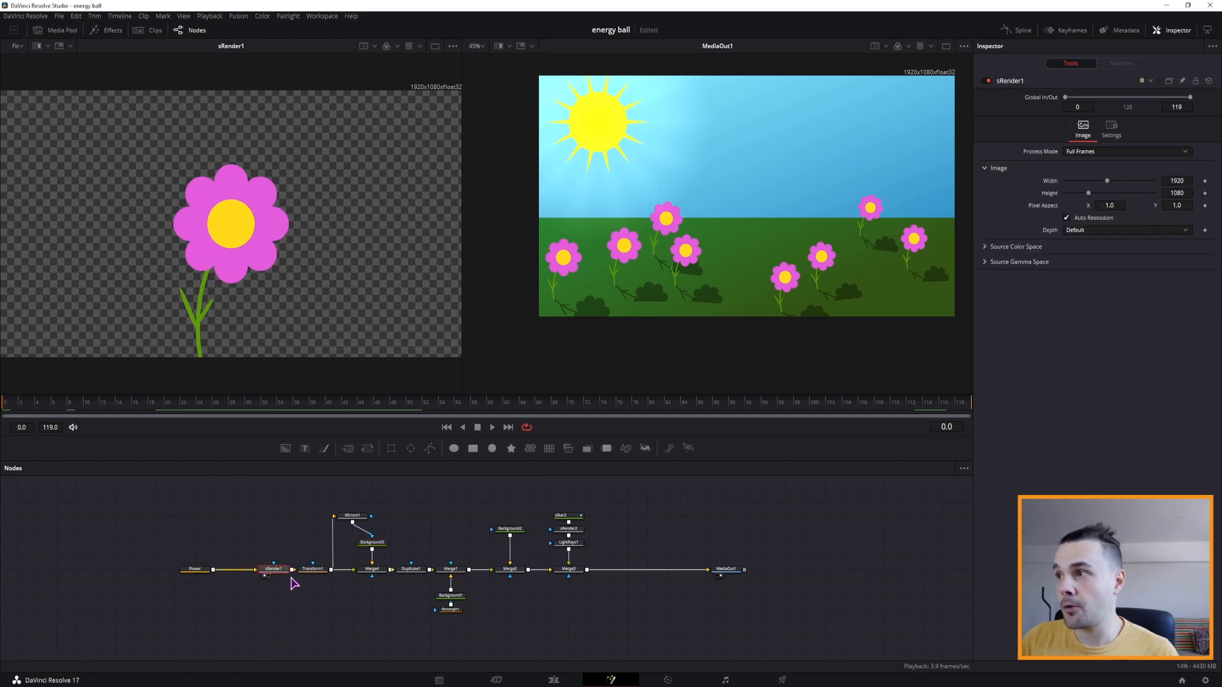
{"action": "left_click", "coordinate": [1066, 219]}
{"action": "left_click", "coordinate": [1179, 193]}
{"action": "type", "text": "1920"}
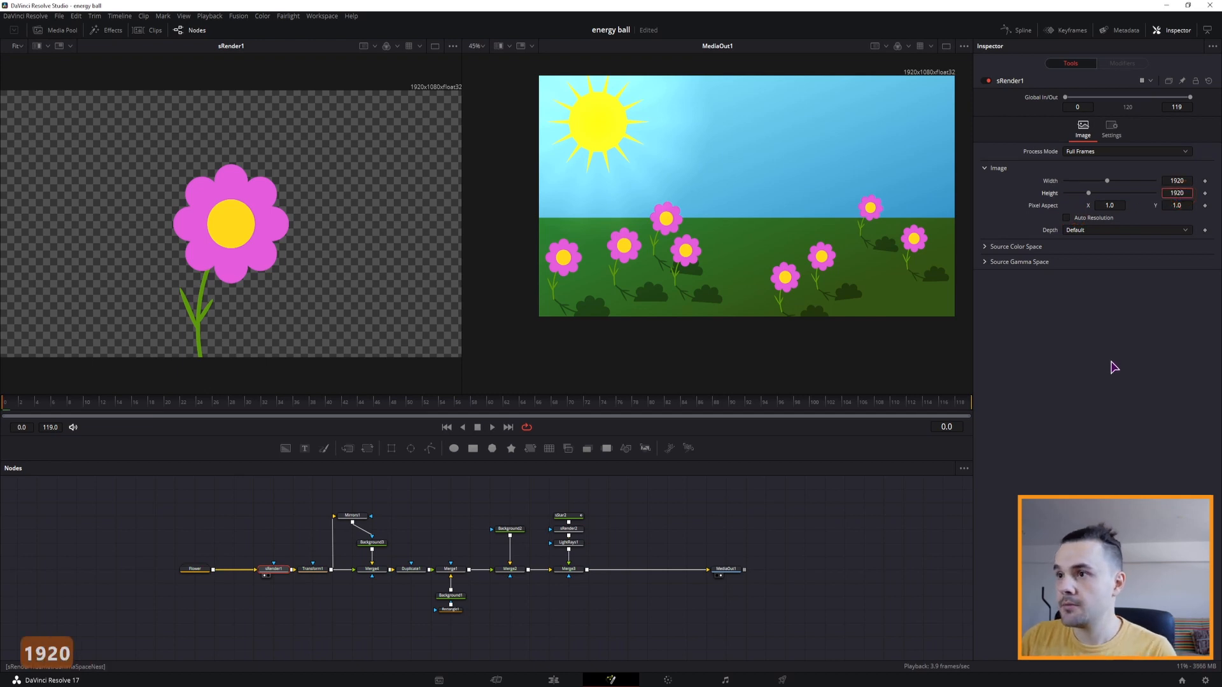
{"action": "key", "text": "Return"}
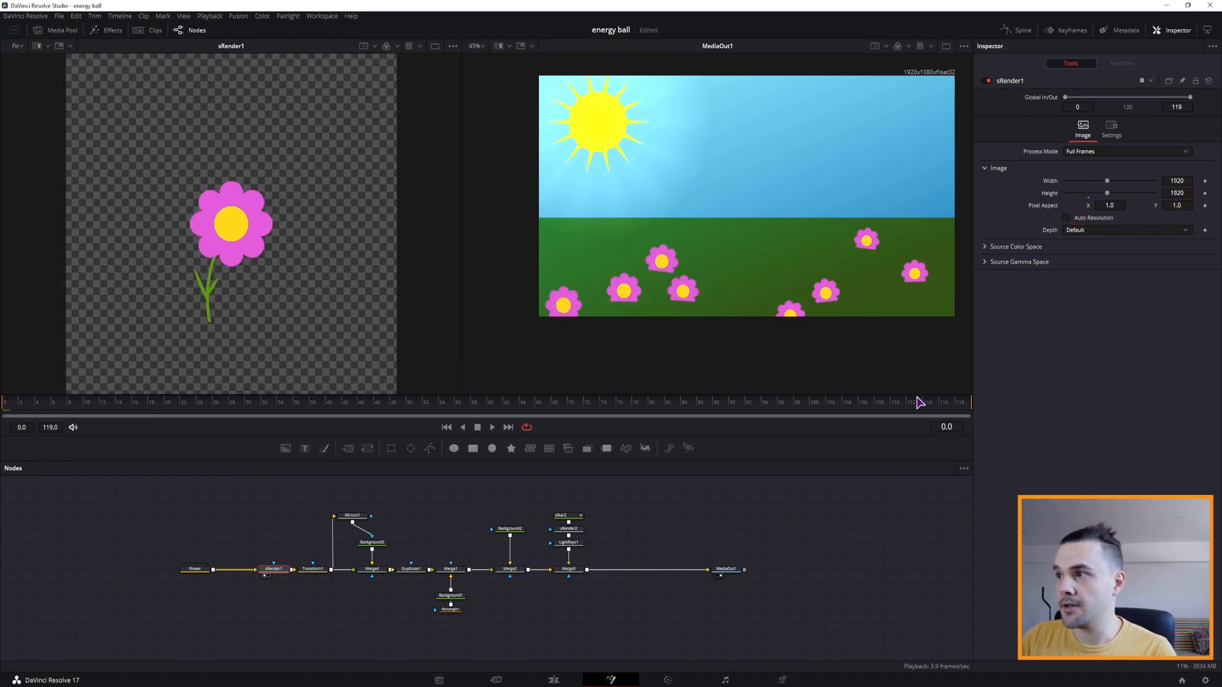
- Raise the flowers through Transform1 to about Y 0.373 and move the mirror to about X 0.25, Y 0.38
{"action": "left_click", "coordinate": [314, 567]}
{"action": "left_click", "coordinate": [310, 568]}
{"action": "left_click_drag", "start_coordinate": [566, 253], "coordinate": [570, 219]}
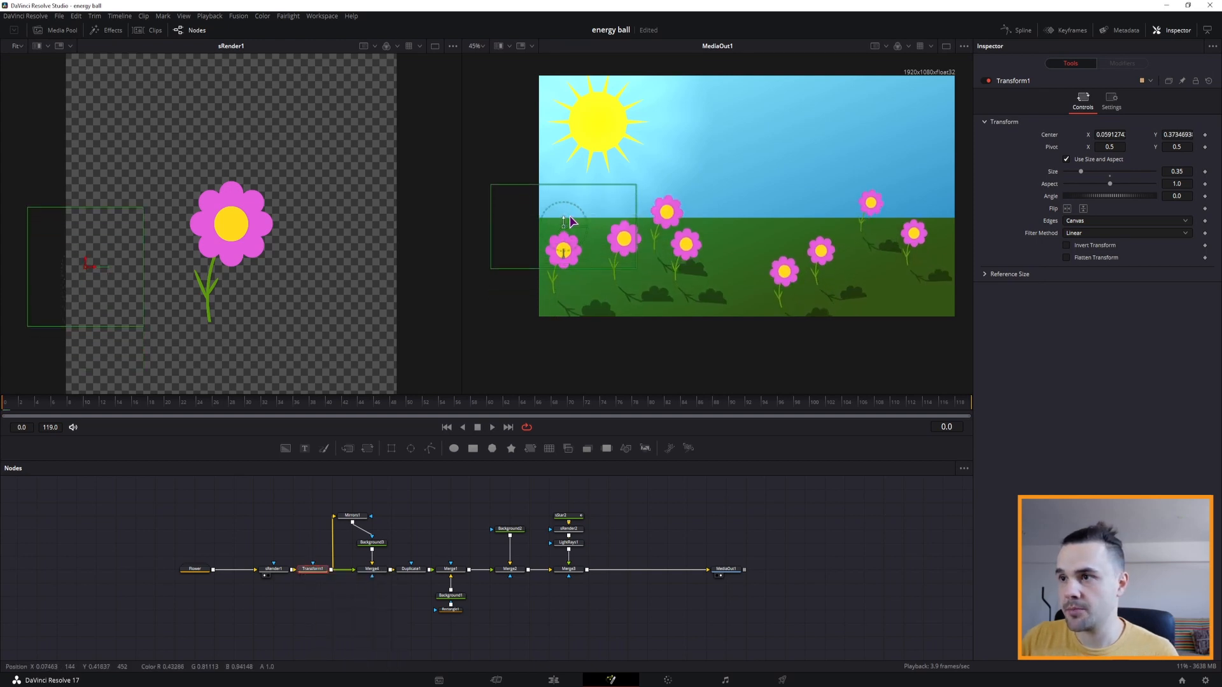
{"action": "left_click", "coordinate": [349, 517]}
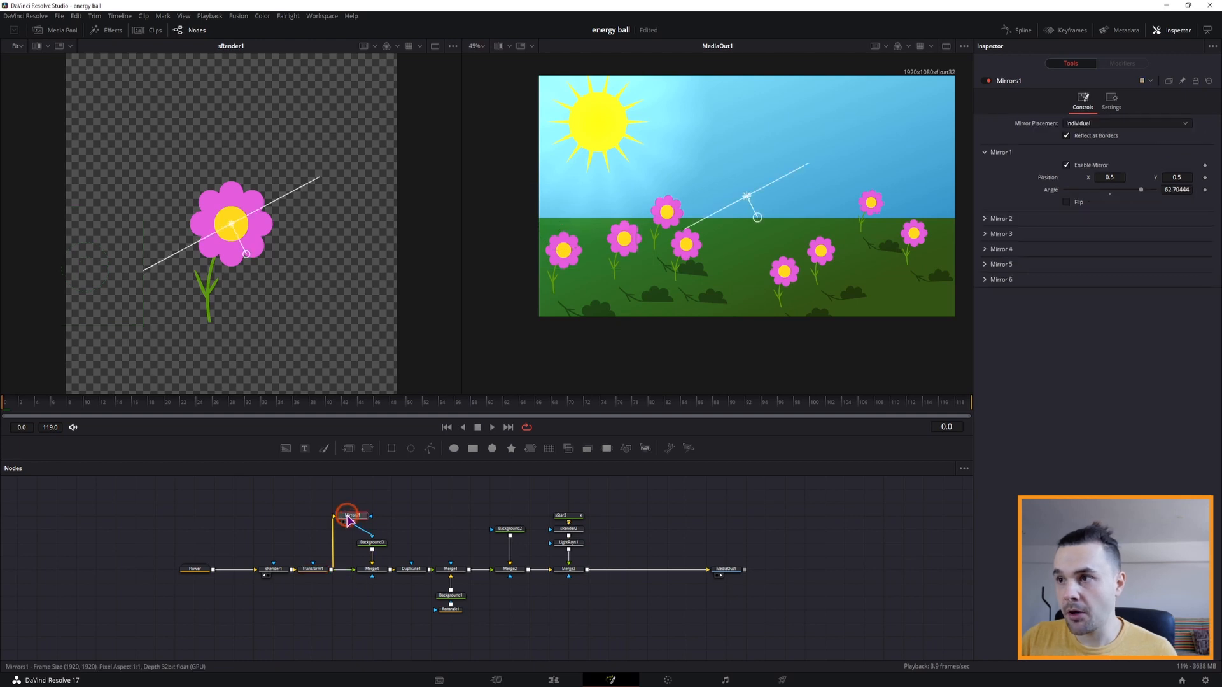
{"action": "left_click_drag", "start_coordinate": [750, 201], "coordinate": [643, 220]}
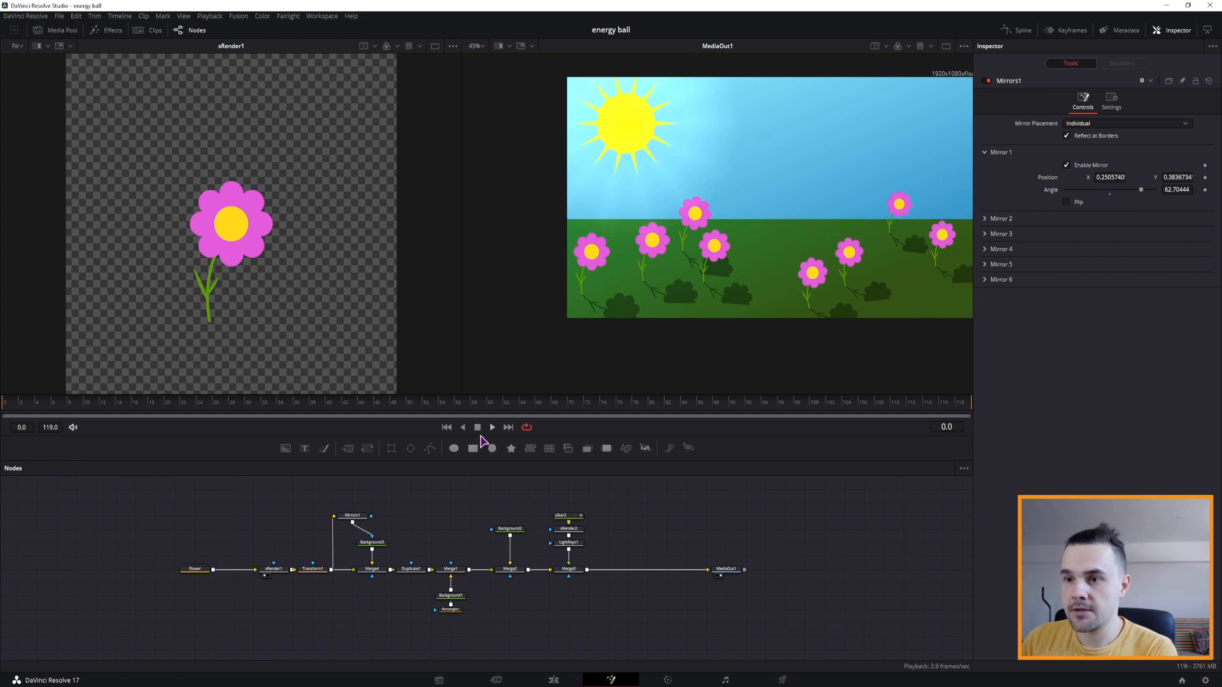
- Turn off Auto Resolution on Background3 and set its height to 1920
{"action": "left_click", "coordinate": [374, 547]}
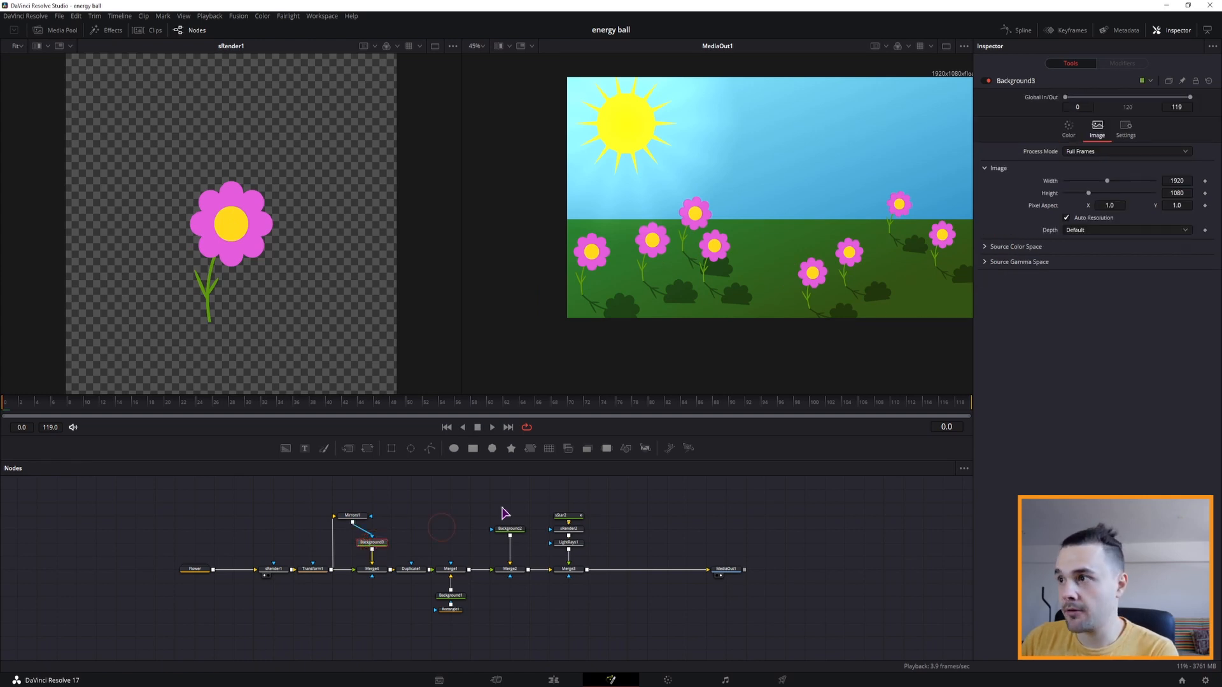
{"action": "left_click", "coordinate": [1066, 218]}
{"action": "left_click", "coordinate": [1182, 194]}
{"action": "type", "text": "1920"}
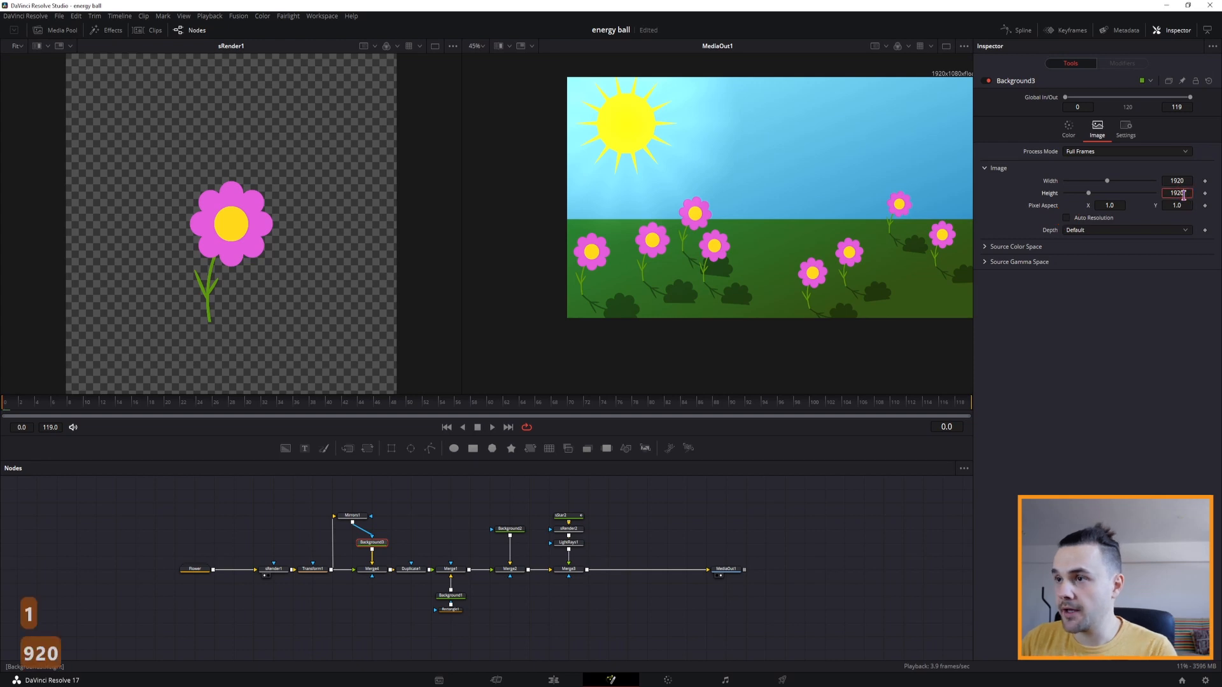
{"action": "left_click", "coordinate": [1125, 354]}
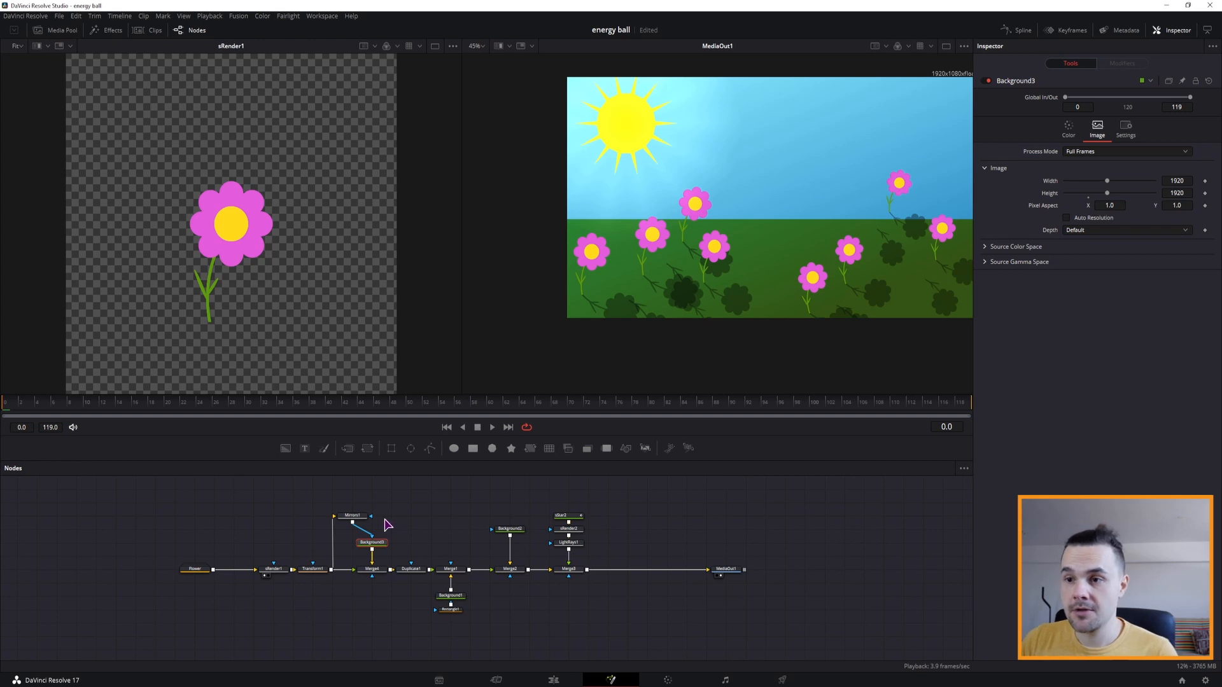
- Turn off Reflect at Borders in Mirrors1 and reposition the mirror at about X 0.265, Y 0.351
{"action": "left_click", "coordinate": [352, 515]}
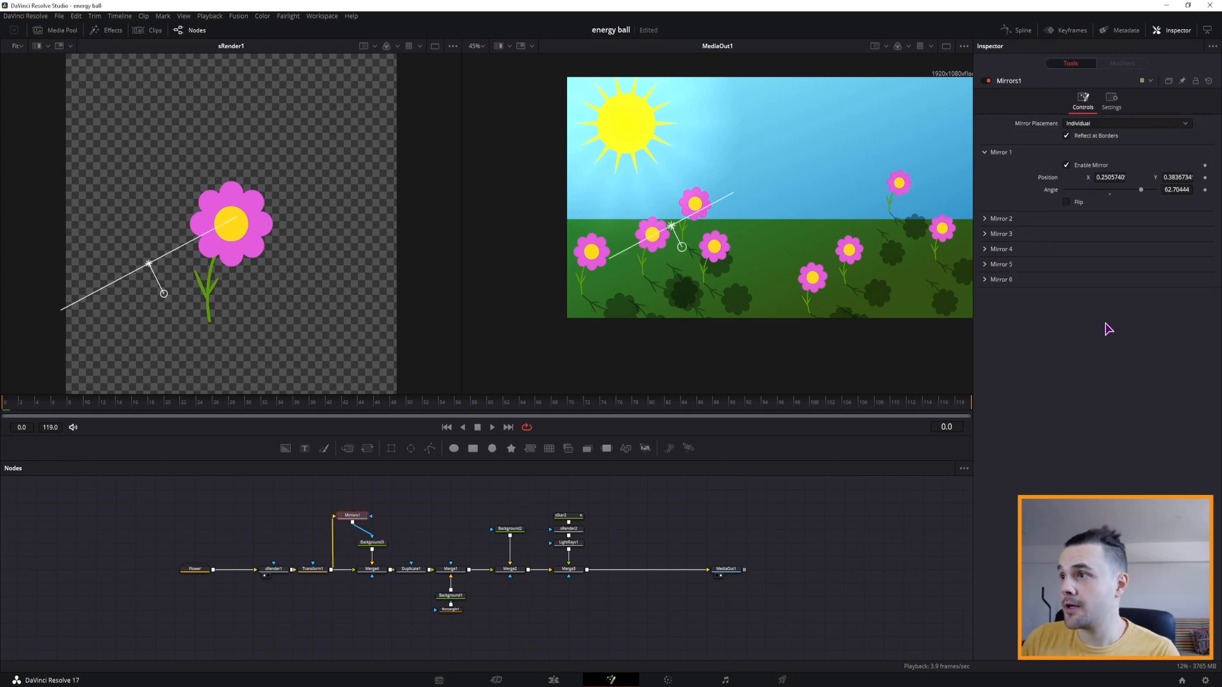
{"action": "left_click", "coordinate": [1067, 137]}
{"action": "left_click", "coordinate": [1067, 136]}
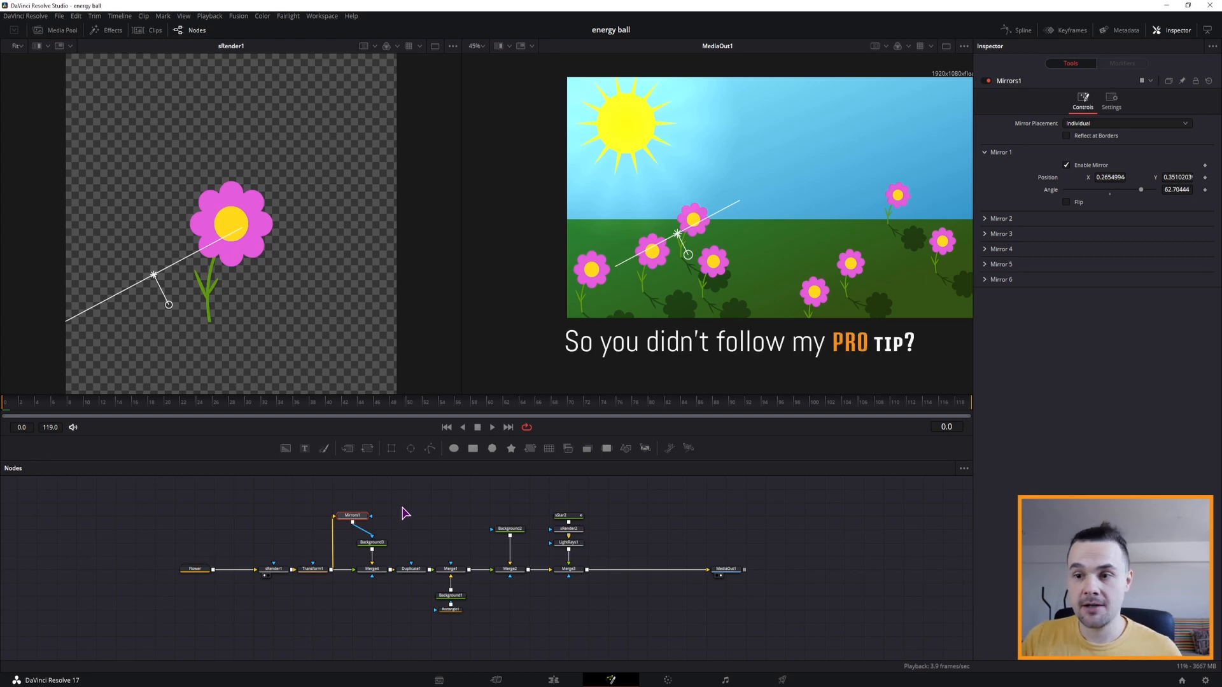
- Set Transform1's pivot to X 0.436, Y 0.212 at the stem's base and its center to about X 0.134, Y 0.576
{"action": "left_click", "coordinate": [316, 570]}
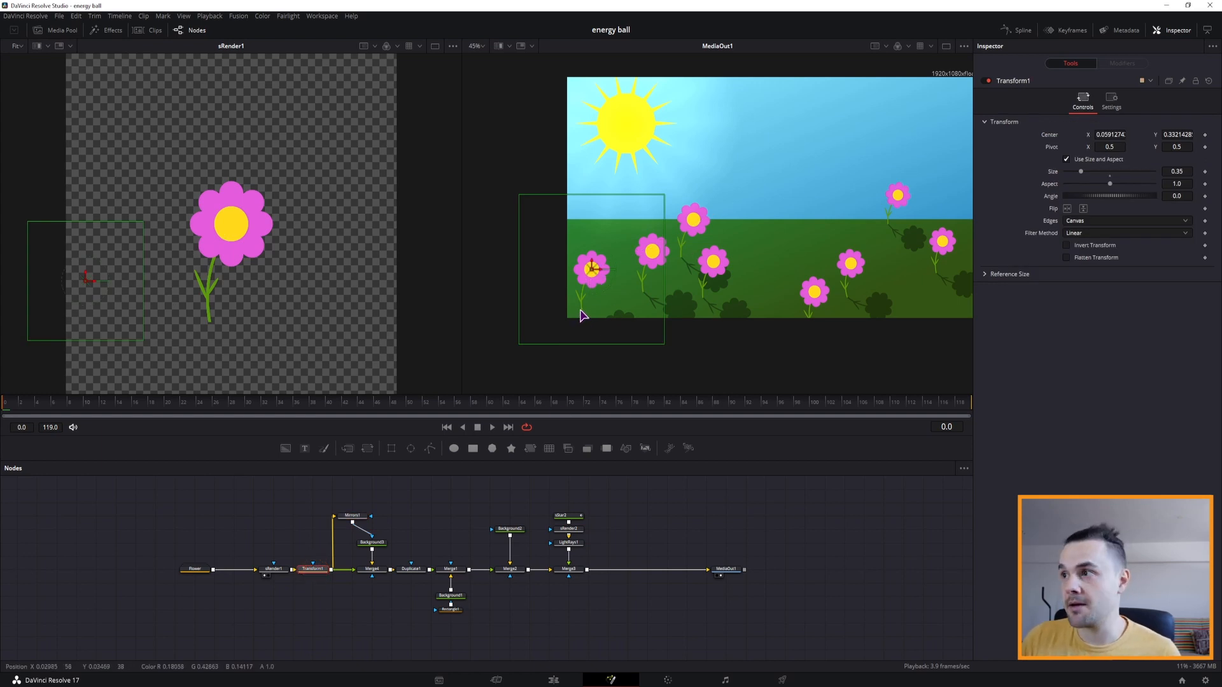
{"action": "left_click_drag", "start_coordinate": [1112, 147], "coordinate": [1077, 146]}
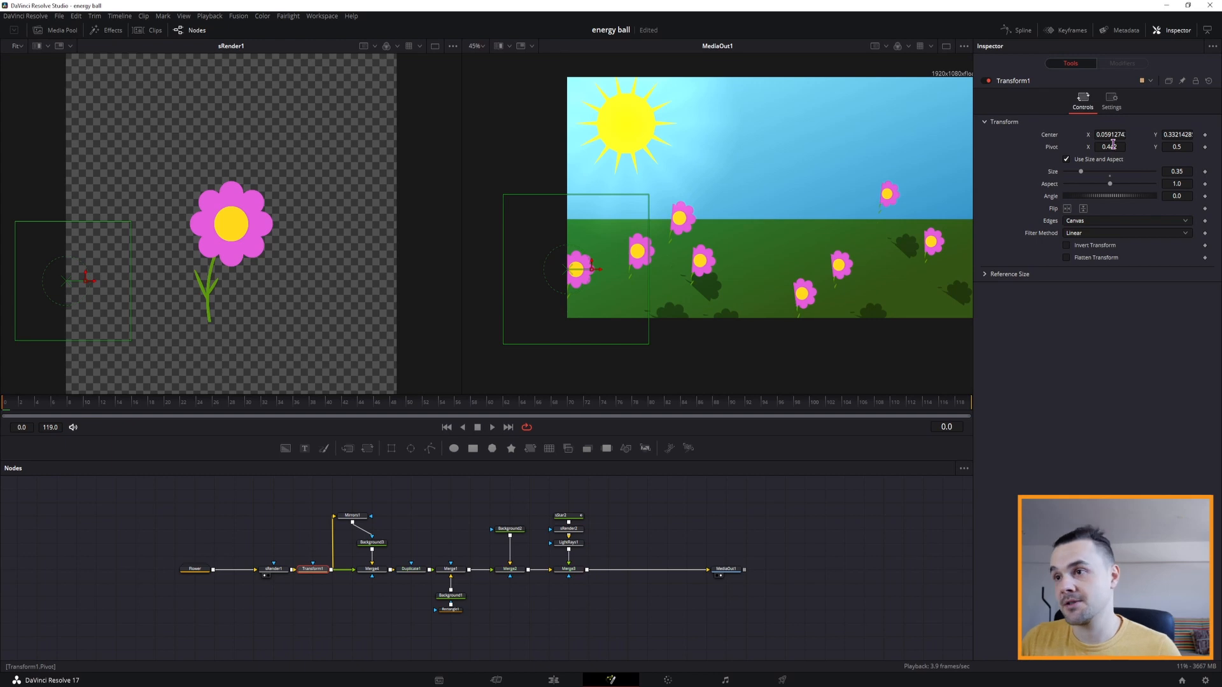
{"action": "left_click_drag", "start_coordinate": [1176, 147], "coordinate": [1156, 147]}
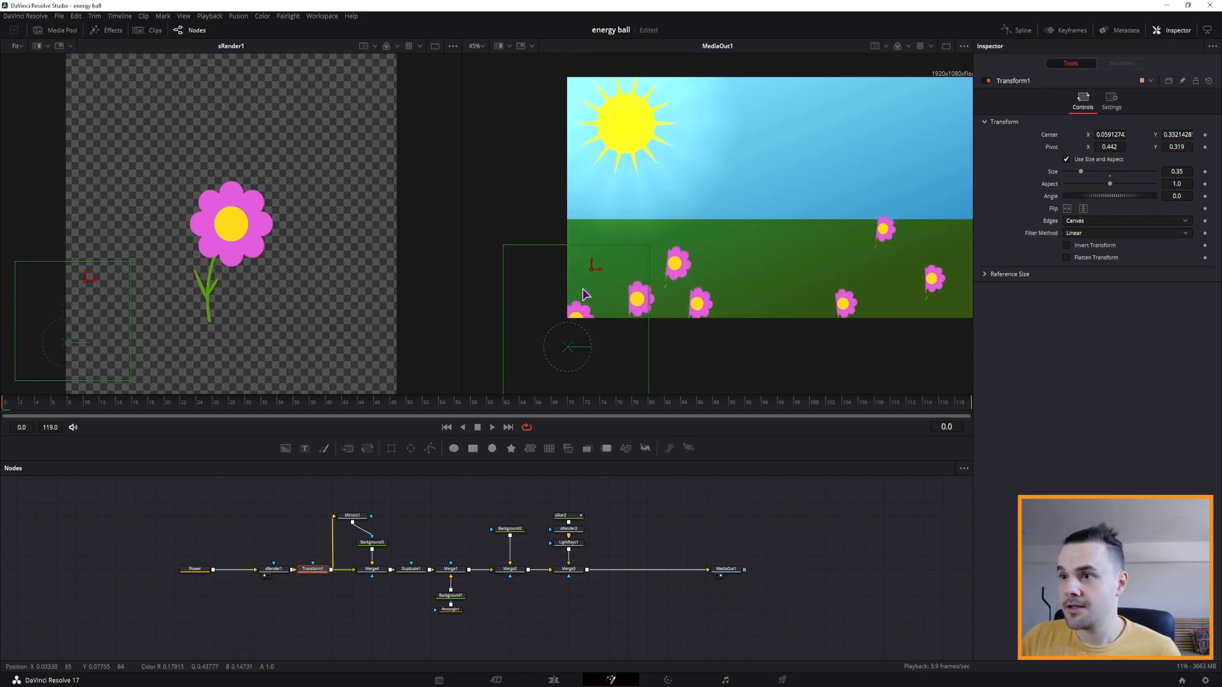
{"action": "left_click_drag", "start_coordinate": [591, 275], "coordinate": [623, 202]}
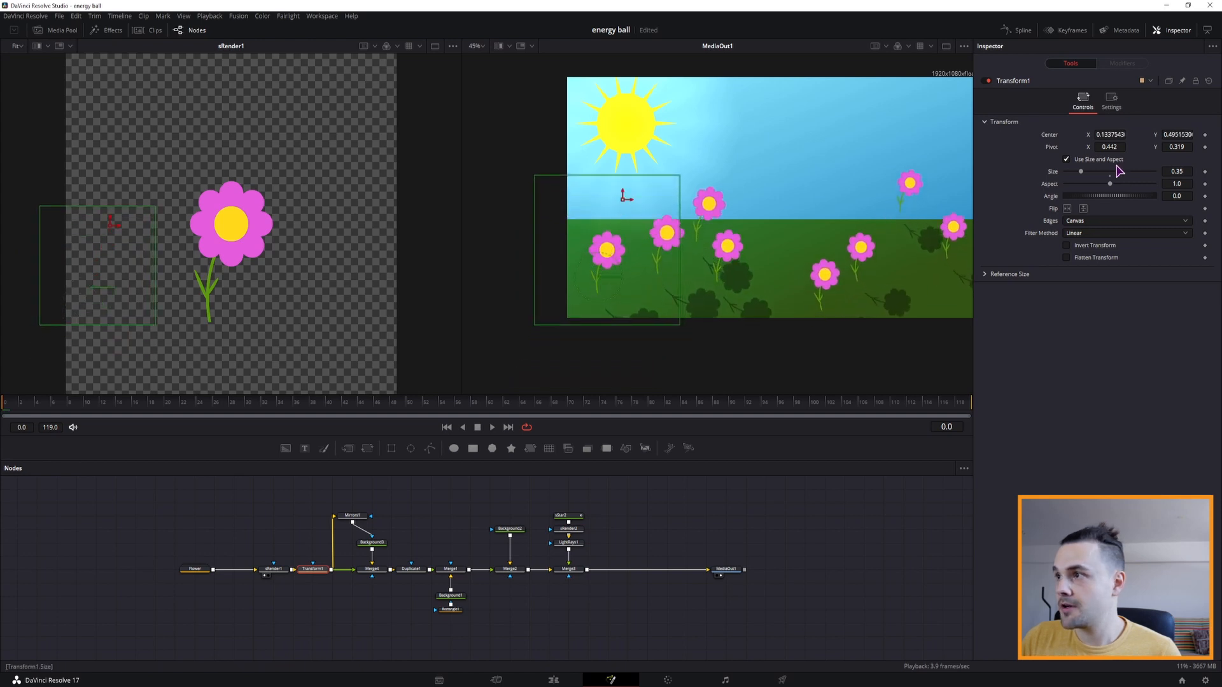
{"action": "left_click_drag", "start_coordinate": [1113, 147], "coordinate": [1105, 147]}
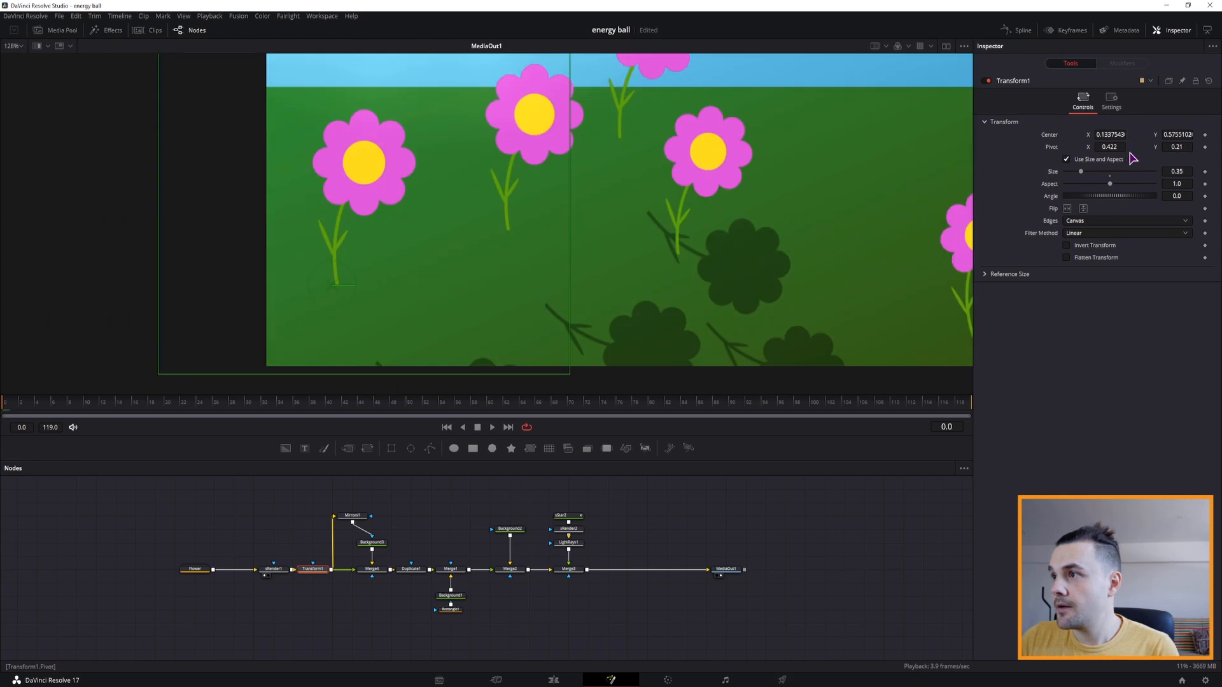
{"action": "left_click_drag", "start_coordinate": [1109, 147], "coordinate": [1115, 147]}
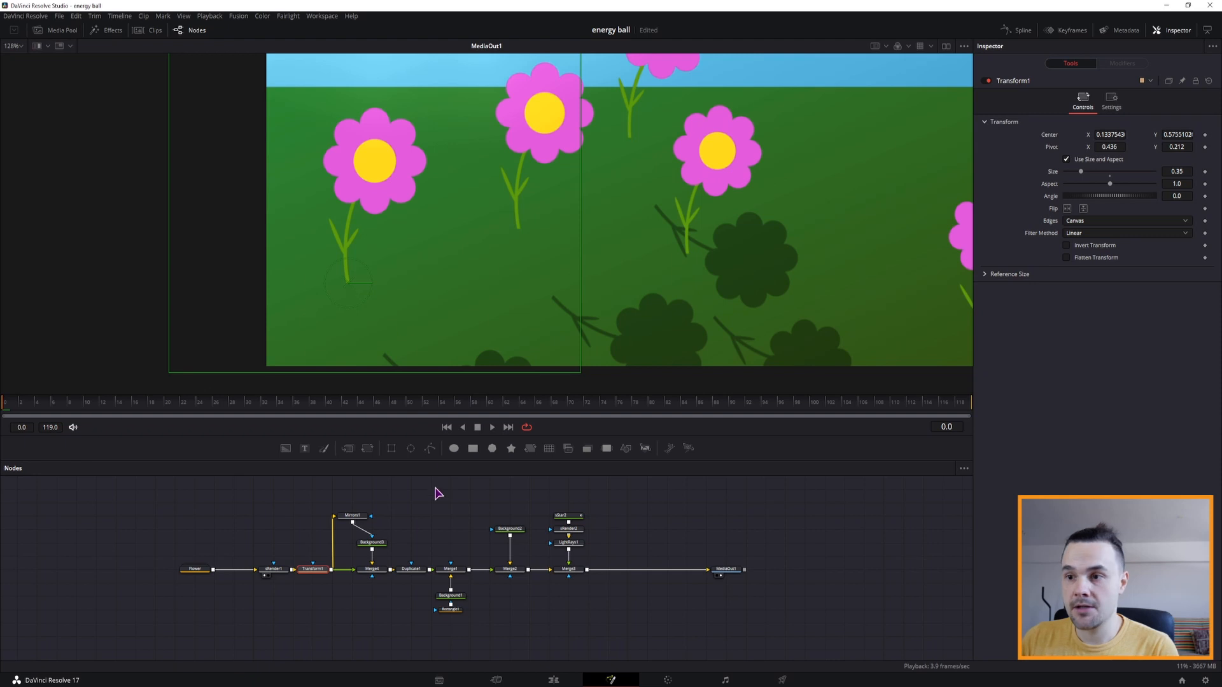
- Shift the Mirrors1 line to about X 0.25, Y 0.38 so the shadows meet the stems
{"action": "left_click", "coordinate": [352, 515]}
{"action": "left_click_drag", "start_coordinate": [579, 131], "coordinate": [562, 110]}
{"action": "scroll", "coordinate": [572, 211], "scroll_direction": "down", "scroll_amount": 5}
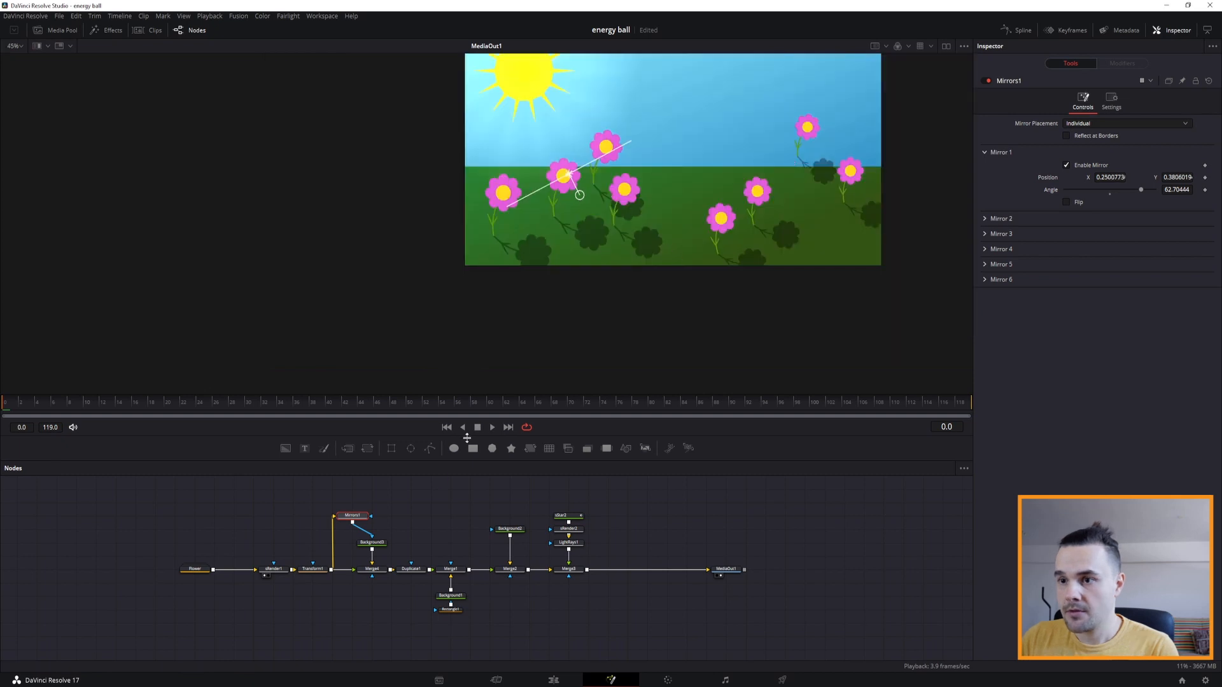
- Set Transform1's Angle to 20 and add an angle keyframe at frame 18
{"action": "left_click", "coordinate": [417, 570]}
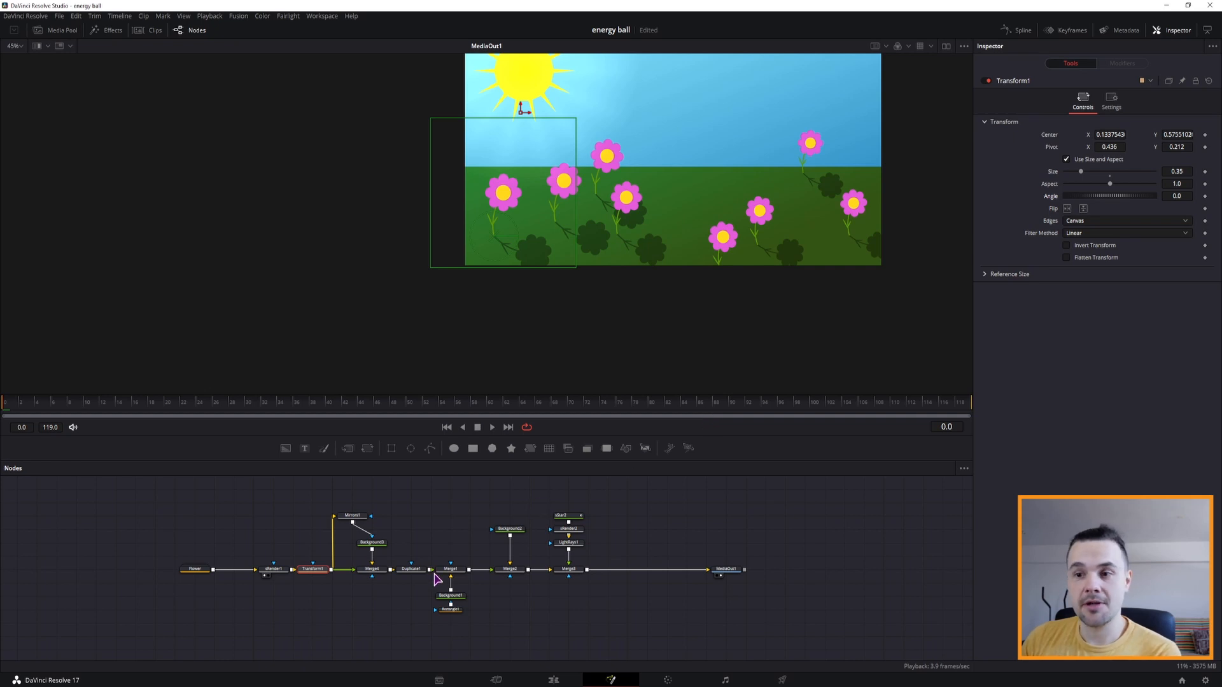
{"action": "left_click_drag", "start_coordinate": [1075, 200], "coordinate": [1080, 191]}
{"action": "left_click", "coordinate": [96, 410]}
{"action": "left_click", "coordinate": [158, 408]}
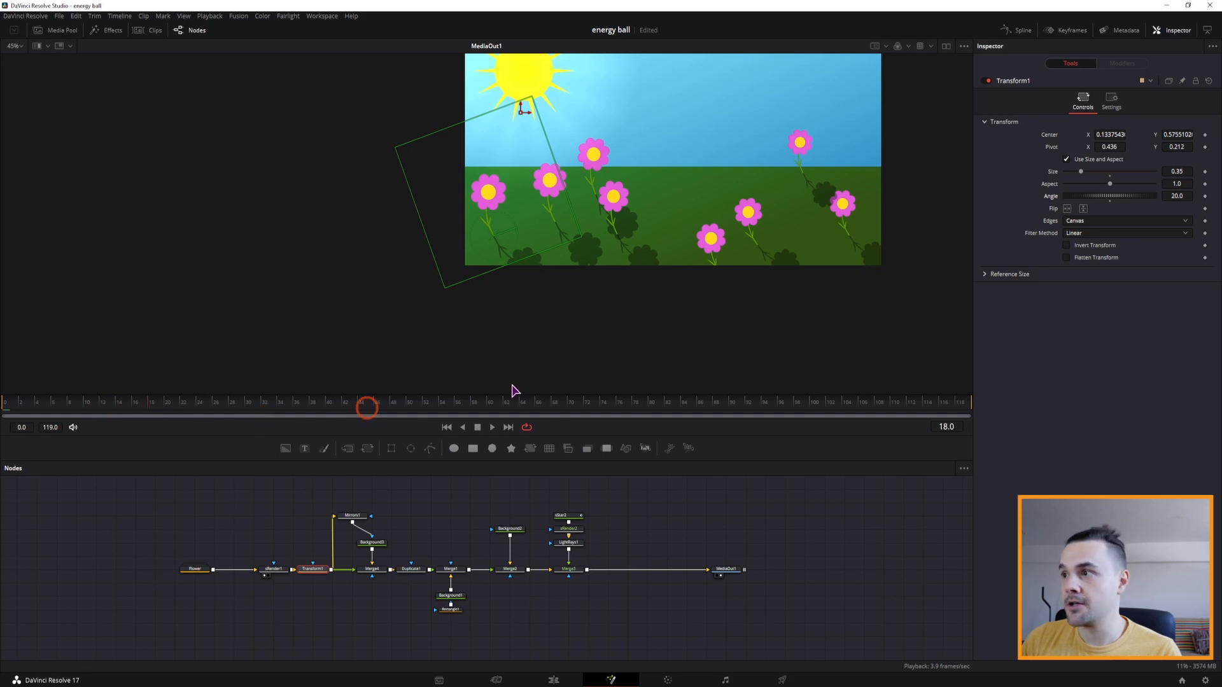
{"action": "left_click", "coordinate": [1203, 197]}
- Keyframe Transform1's Angle at -1.8 on frames 39 and 47, and continue the alternating sway to 12.7 at frame 99
{"action": "left_click", "coordinate": [320, 404]}
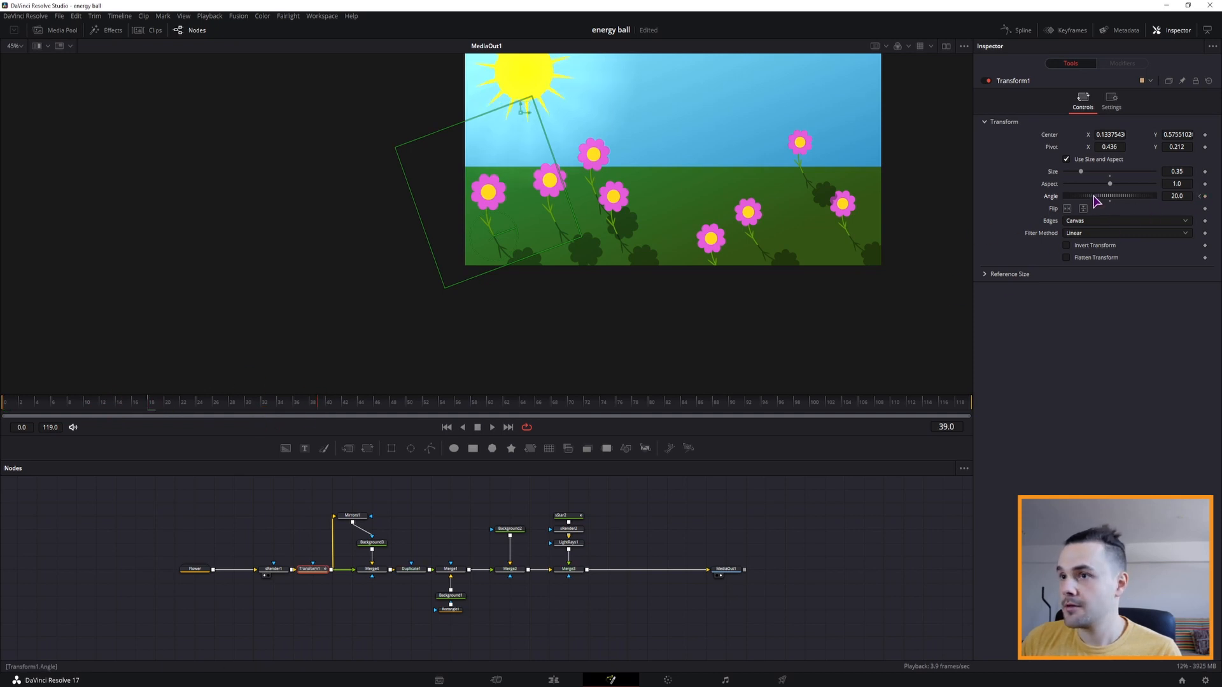
{"action": "left_click_drag", "start_coordinate": [1096, 197], "coordinate": [1090, 198]}
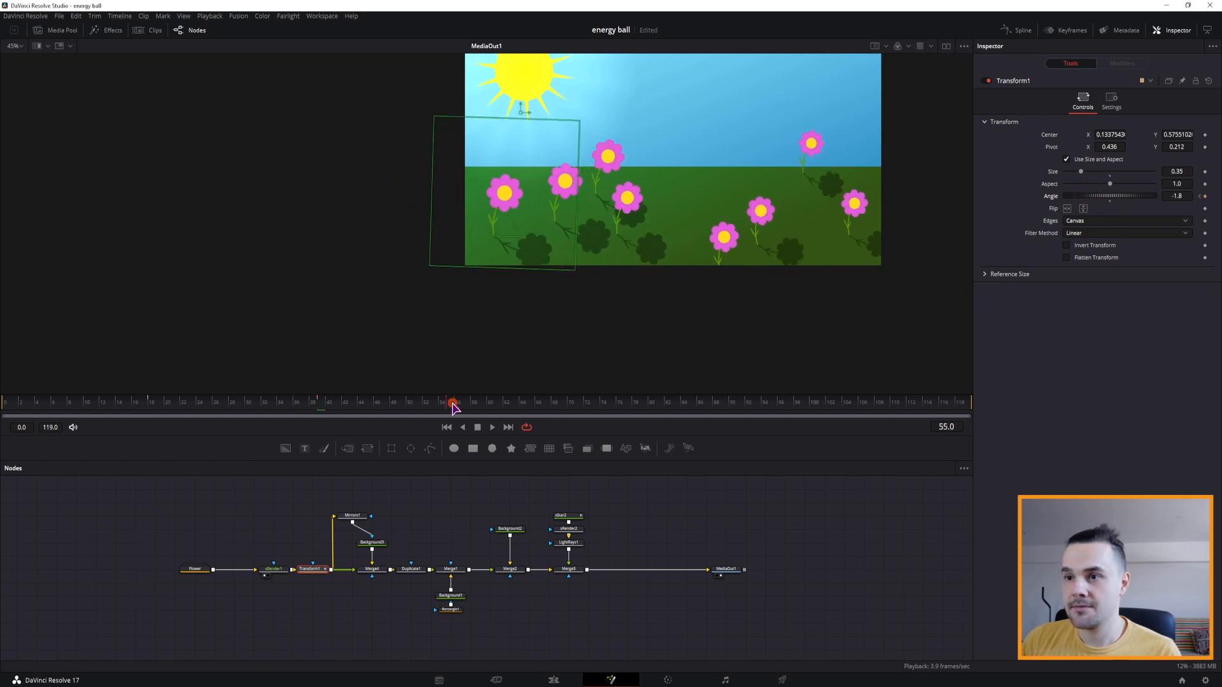
{"action": "left_click", "coordinate": [832, 338]}
{"action": "left_click", "coordinate": [388, 405]}
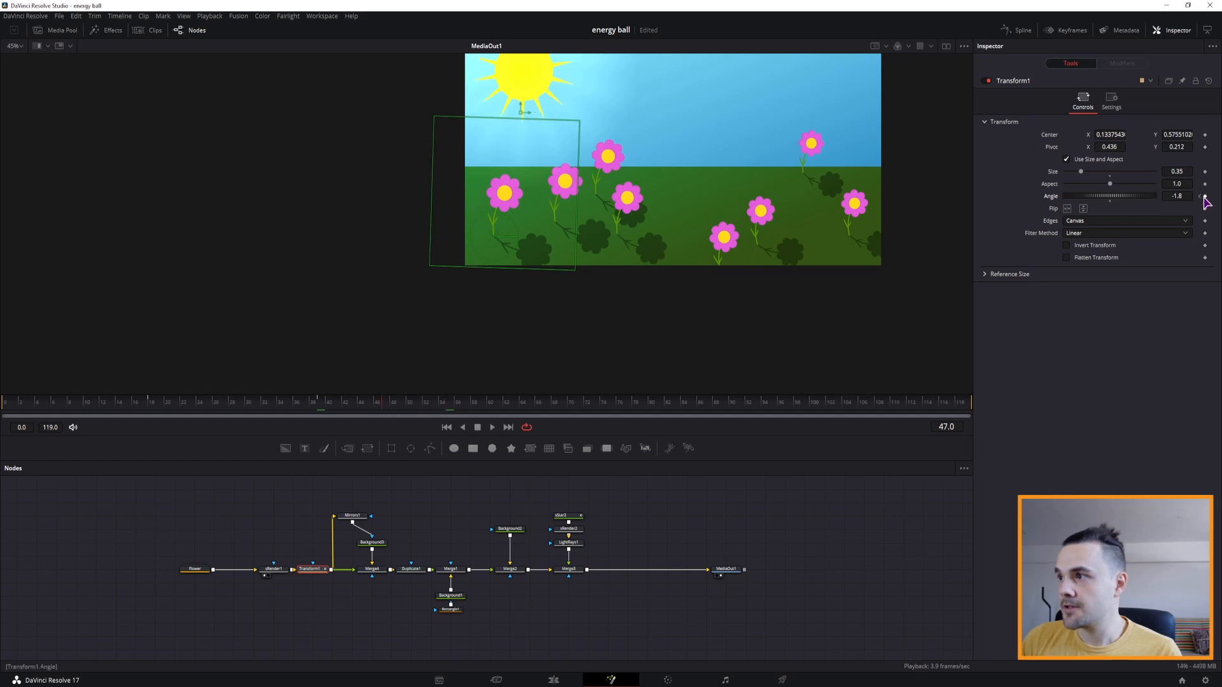
{"action": "left_click", "coordinate": [499, 403]}
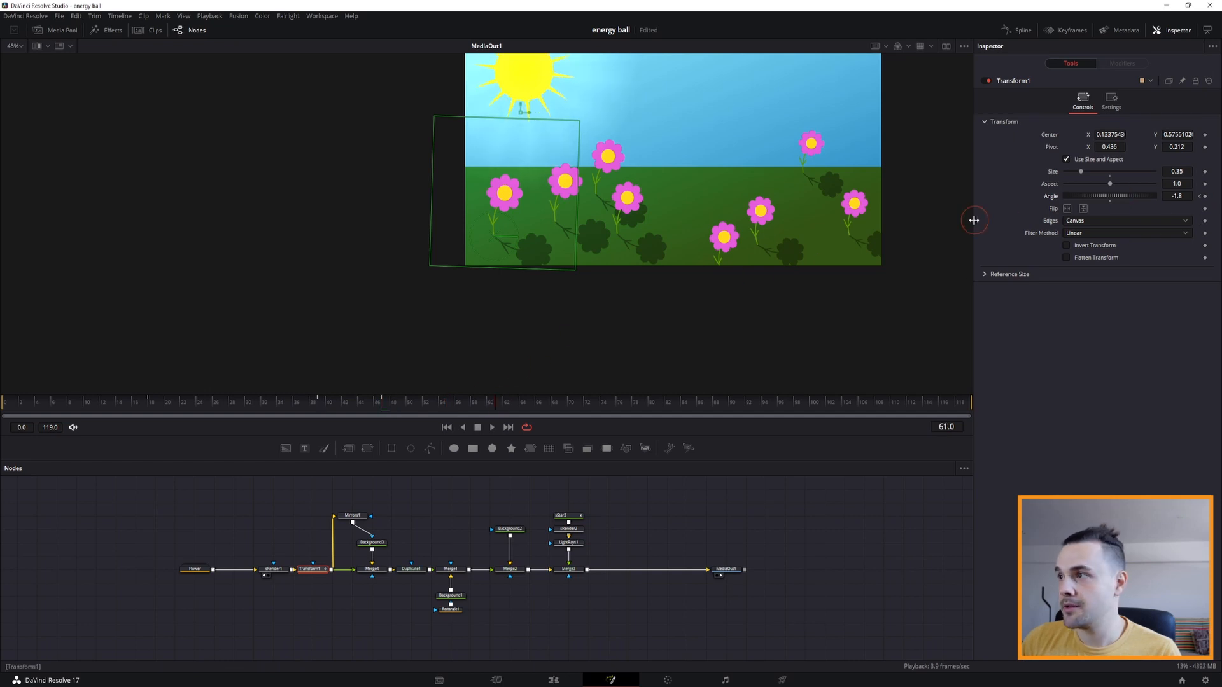
{"action": "left_click_drag", "start_coordinate": [1098, 196], "coordinate": [1106, 196]}
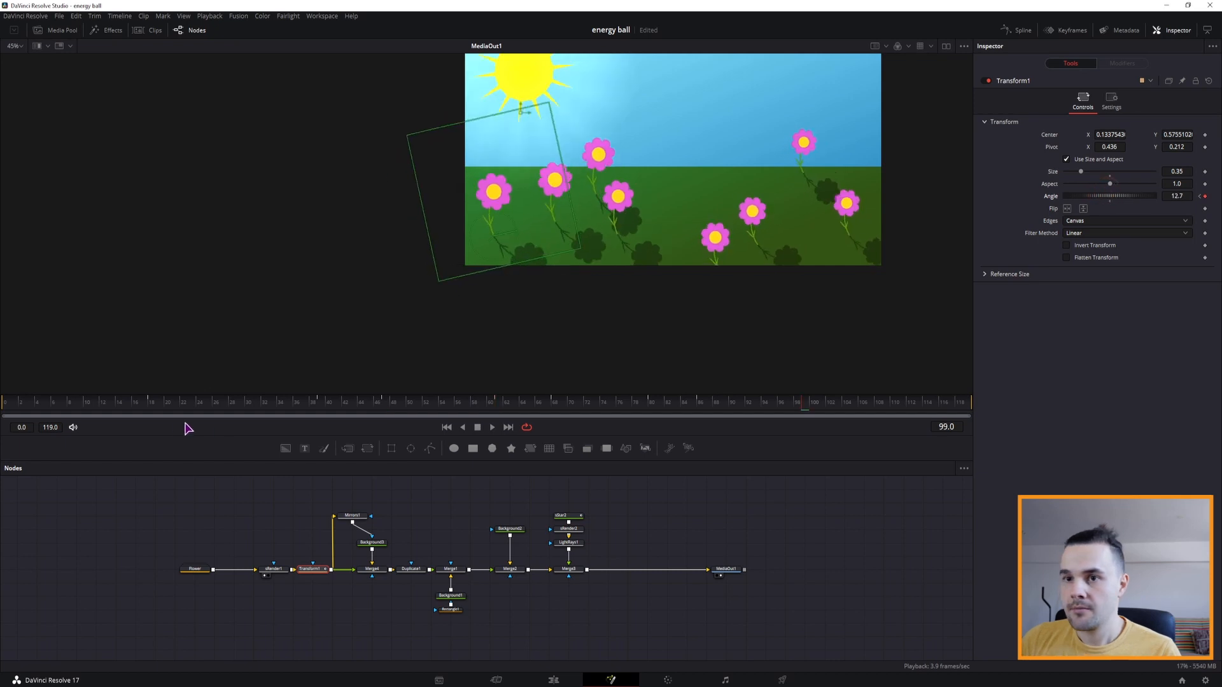
- Play the flower sway animation from about frame 16 to check the motion
{"action": "left_click", "coordinate": [144, 402]}
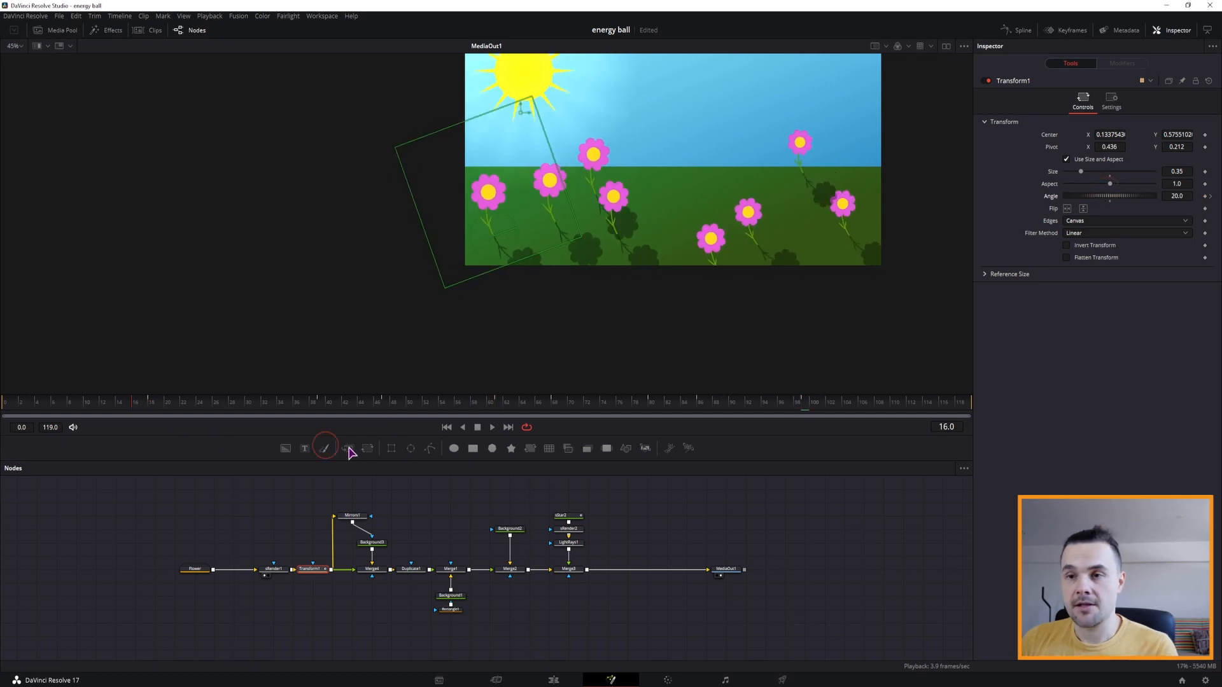
{"action": "key", "text": "space"}
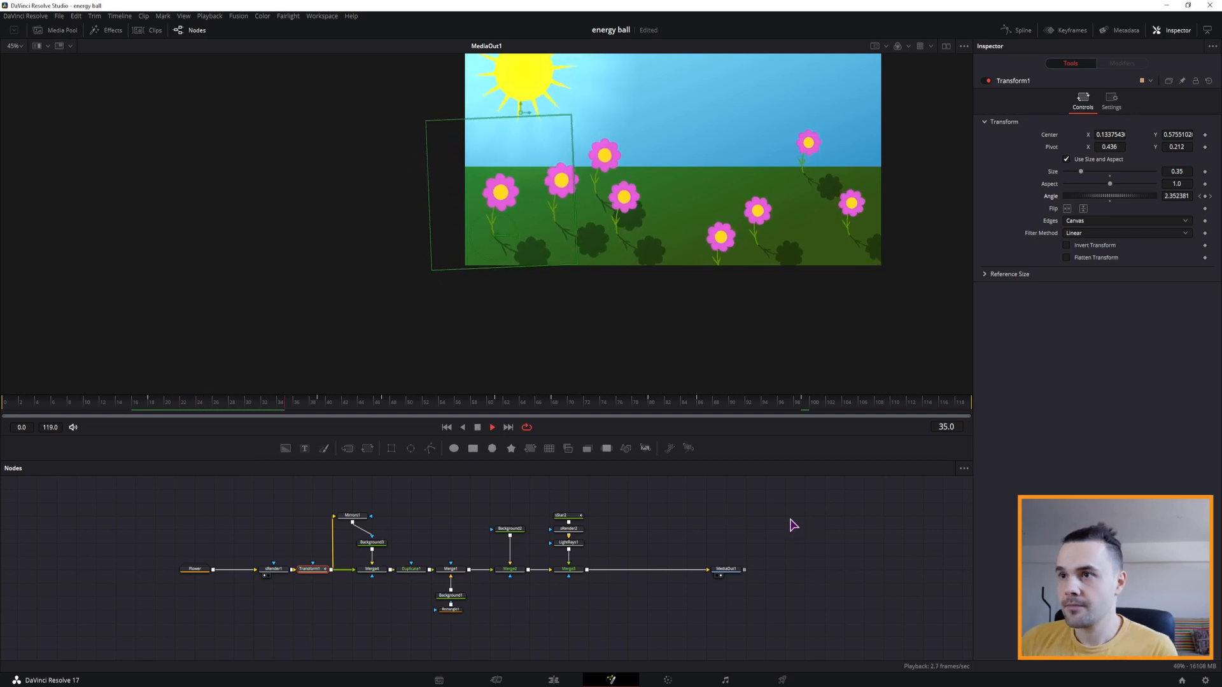
{"action": "key", "text": "space"}
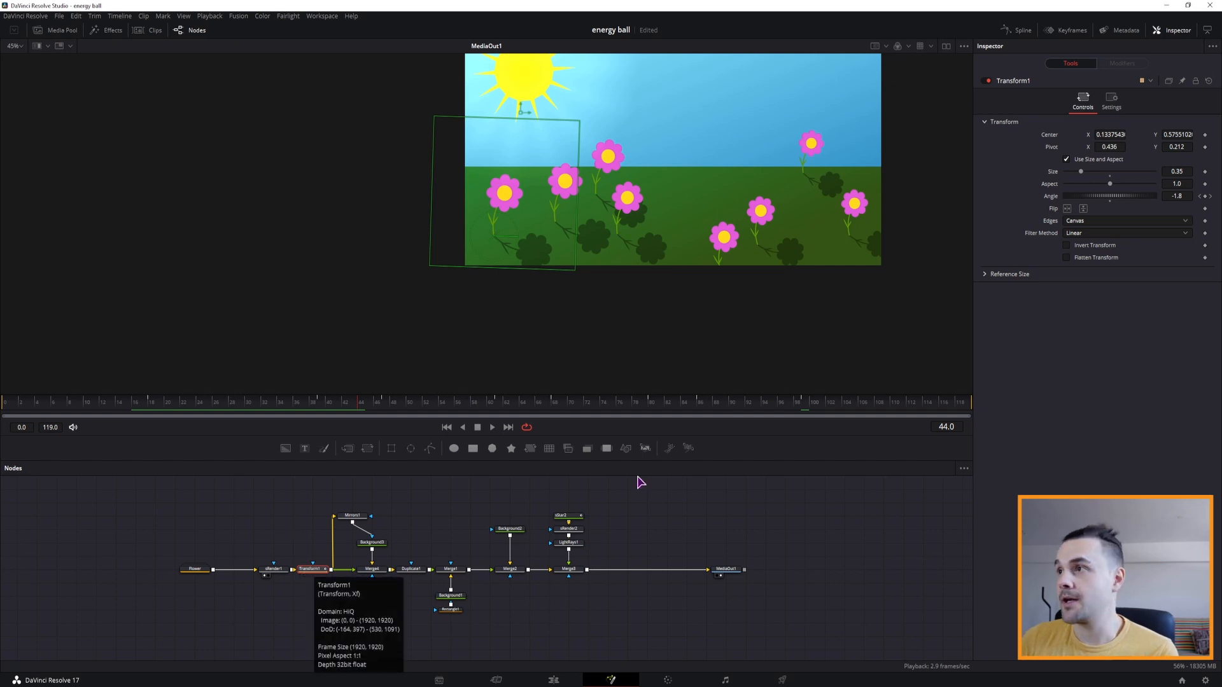
- Display Transform1's Angle curve in the Spline editor and fit it to the view
{"action": "left_click", "coordinate": [1020, 31]}
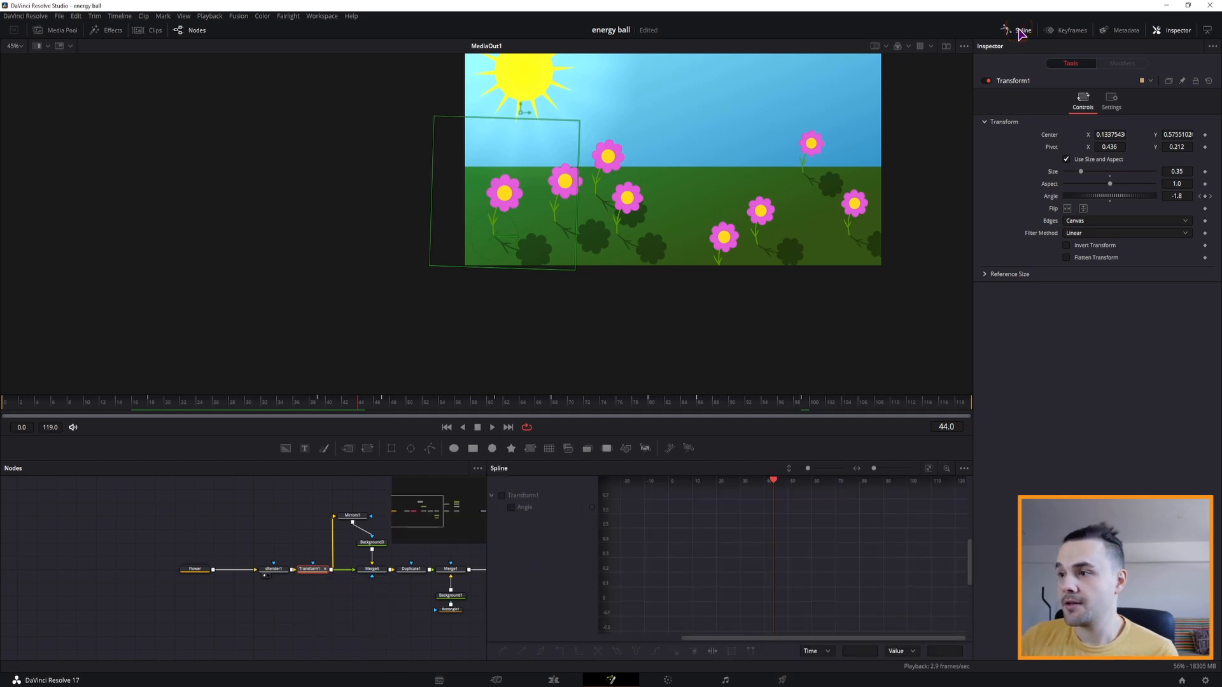
{"action": "left_click", "coordinate": [965, 469]}
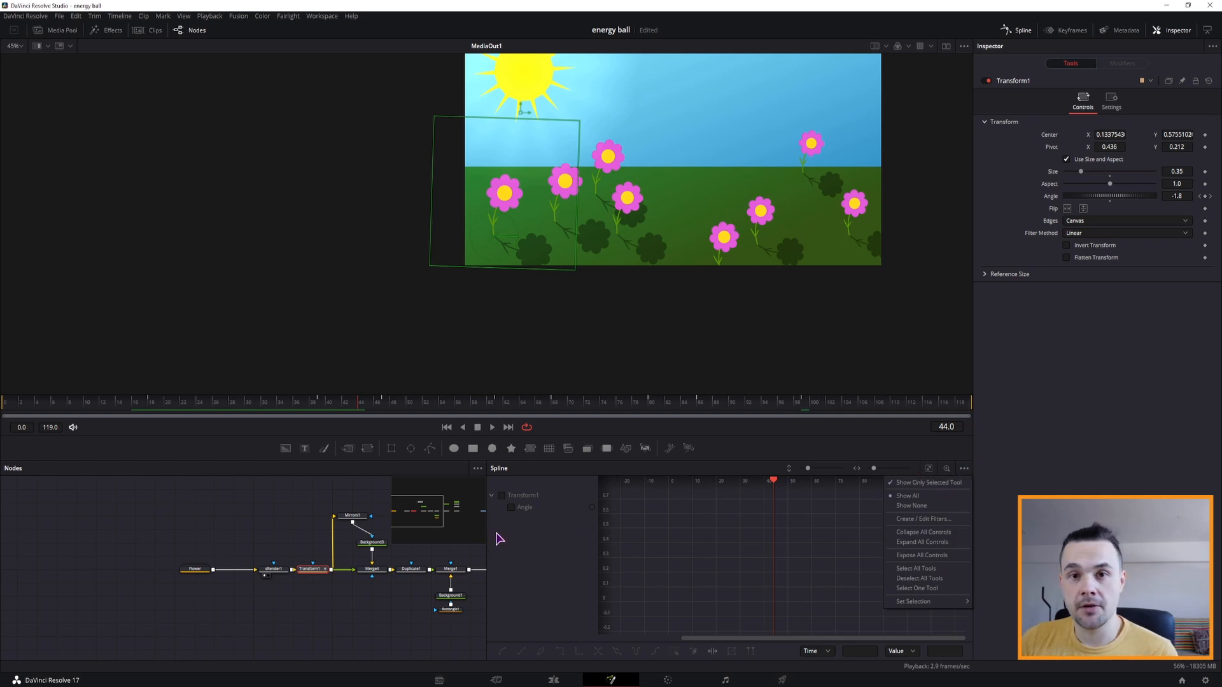
{"action": "left_click", "coordinate": [521, 522]}
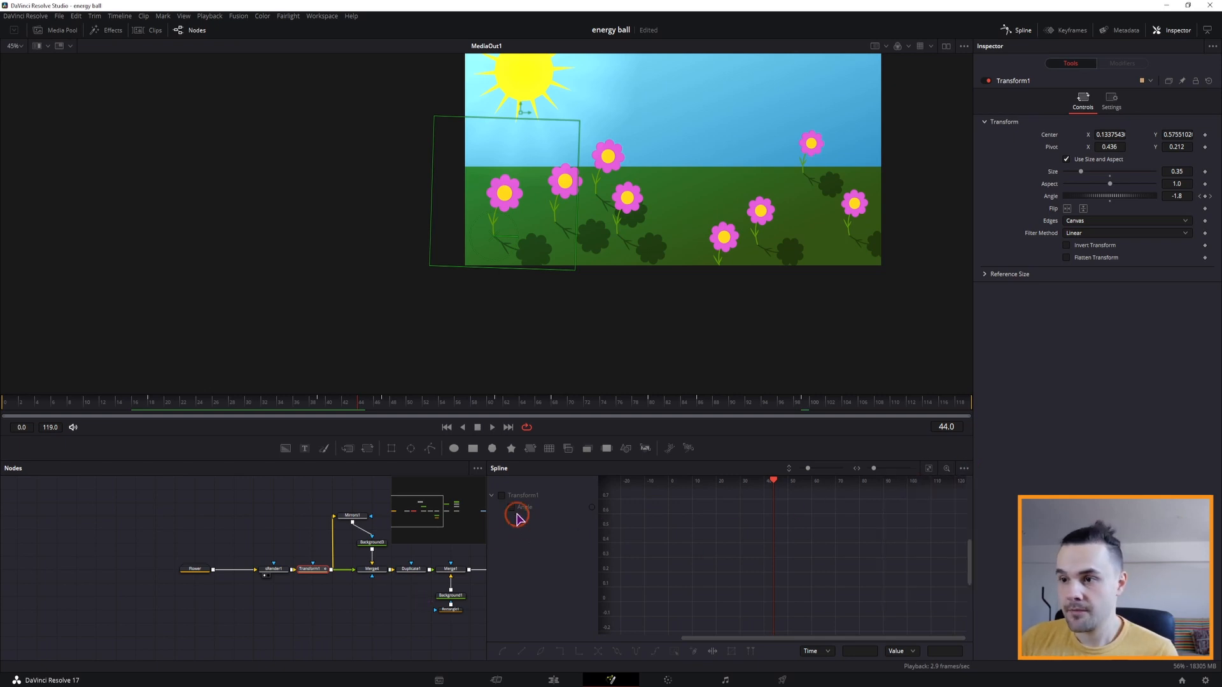
{"action": "left_click", "coordinate": [511, 508]}
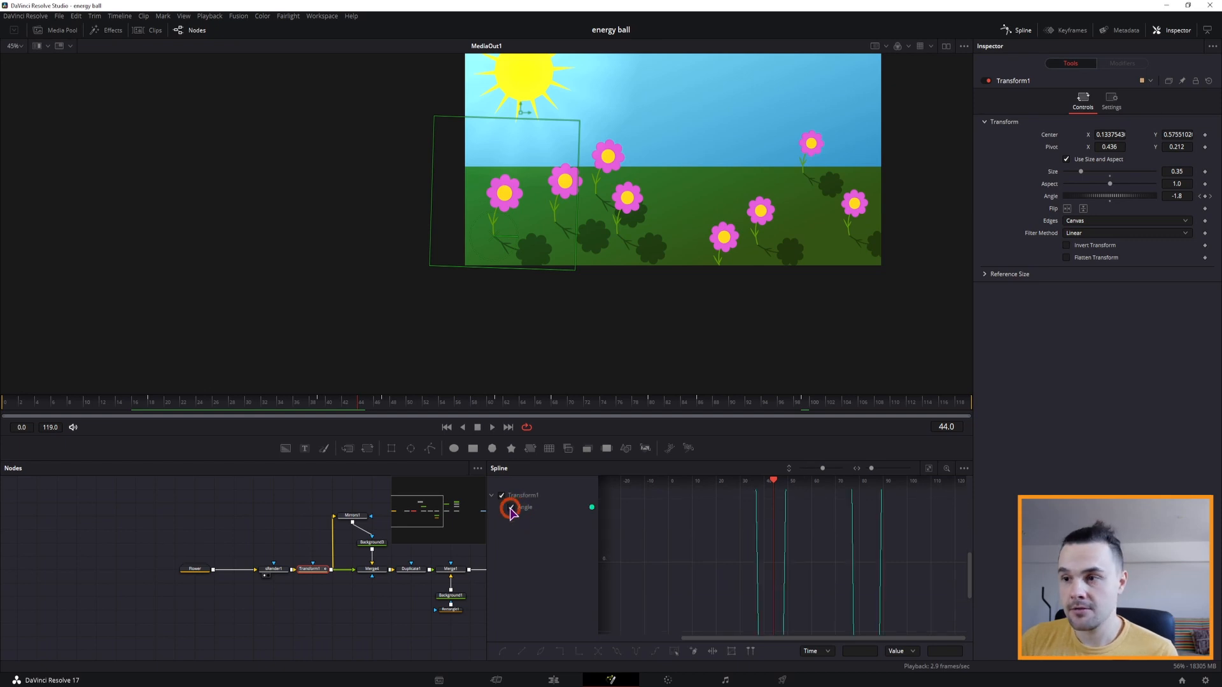
{"action": "left_click", "coordinate": [929, 468]}
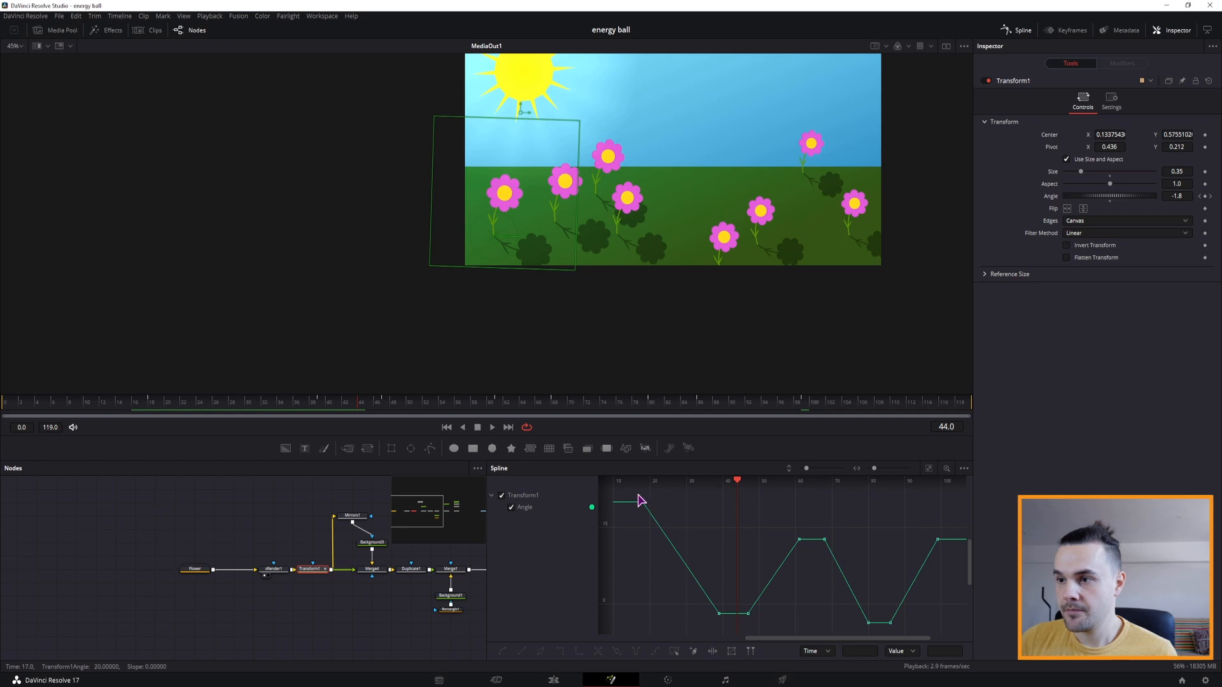
- Smooth all keyframes of Transform1's Angle curve and close the Spline editor
{"action": "left_click_drag", "start_coordinate": [635, 492], "coordinate": [682, 525]}
{"action": "key", "text": "shift+s"}
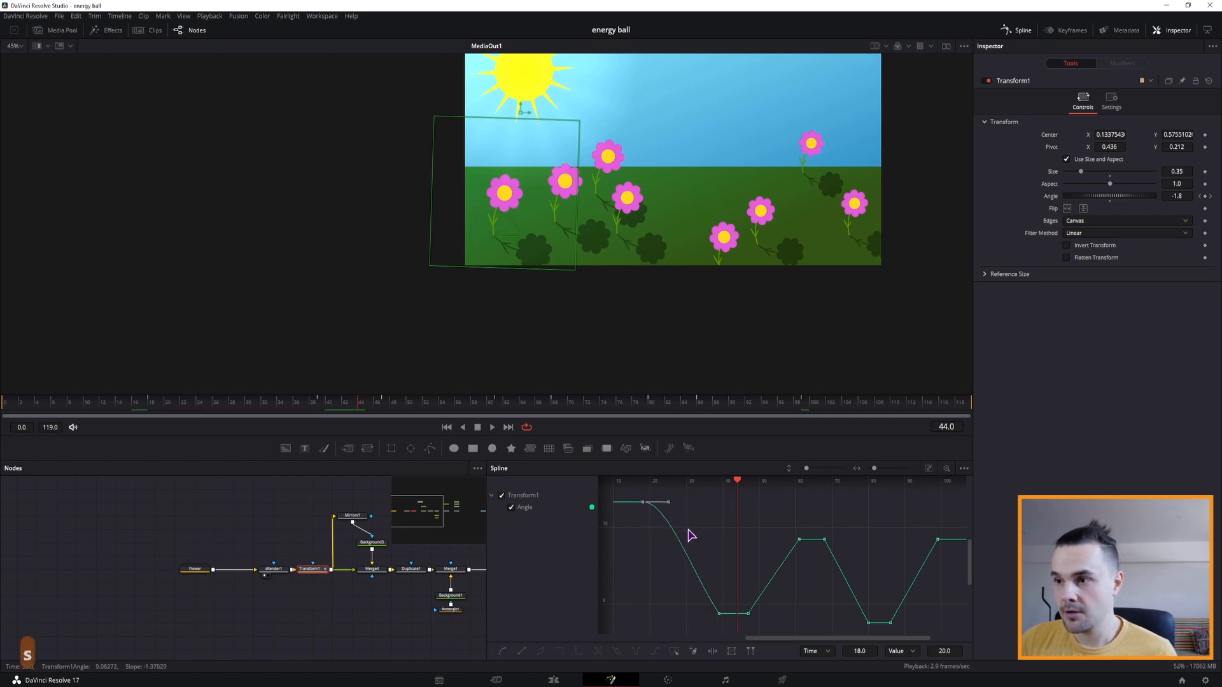
{"action": "left_click", "coordinate": [719, 613]}
{"action": "left_click_drag", "start_coordinate": [693, 577], "coordinate": [691, 605]}
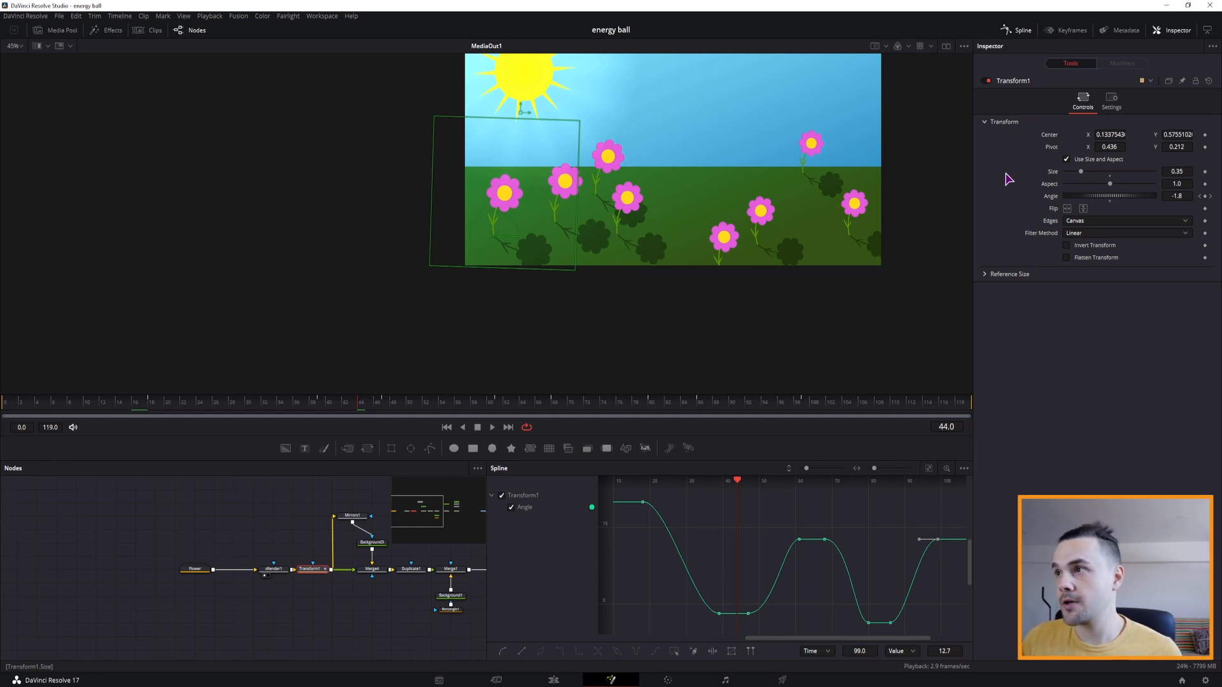
{"action": "left_click", "coordinate": [1018, 31]}
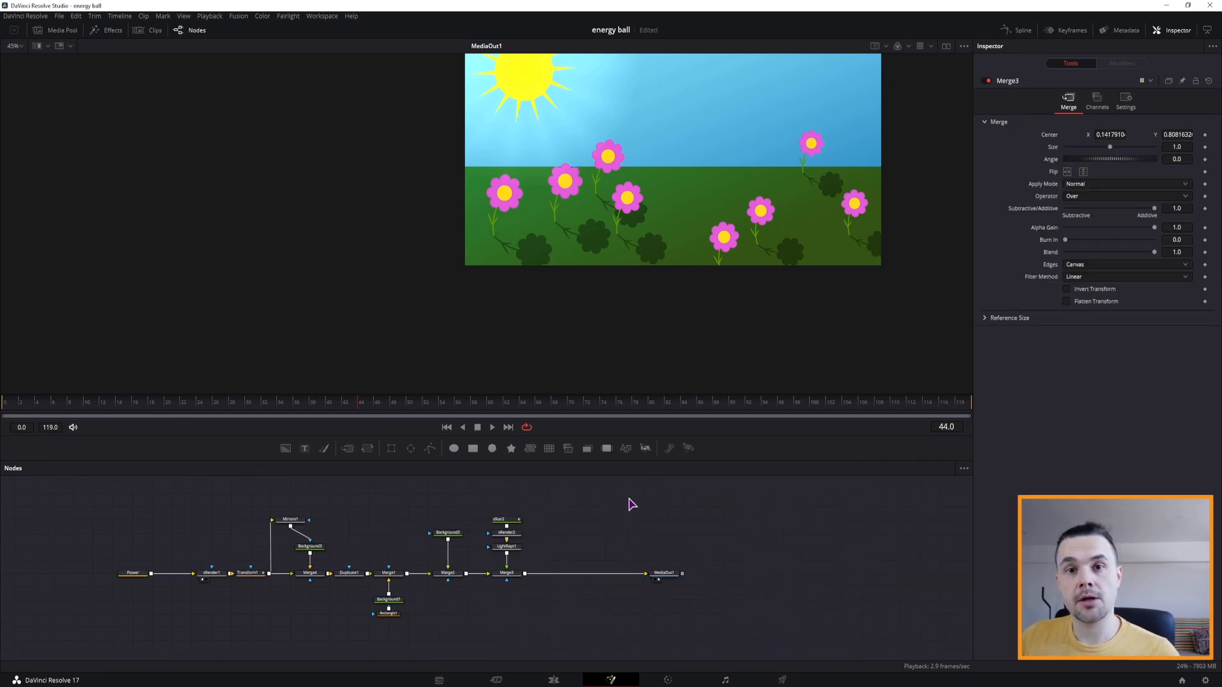
- Merge an ellipse-masked Background and a rendered sEllipse shape over the scene ahead of MediaOut1
{"action": "left_click_drag", "start_coordinate": [422, 457], "coordinate": [526, 578]}
{"action": "left_click", "coordinate": [426, 498]}
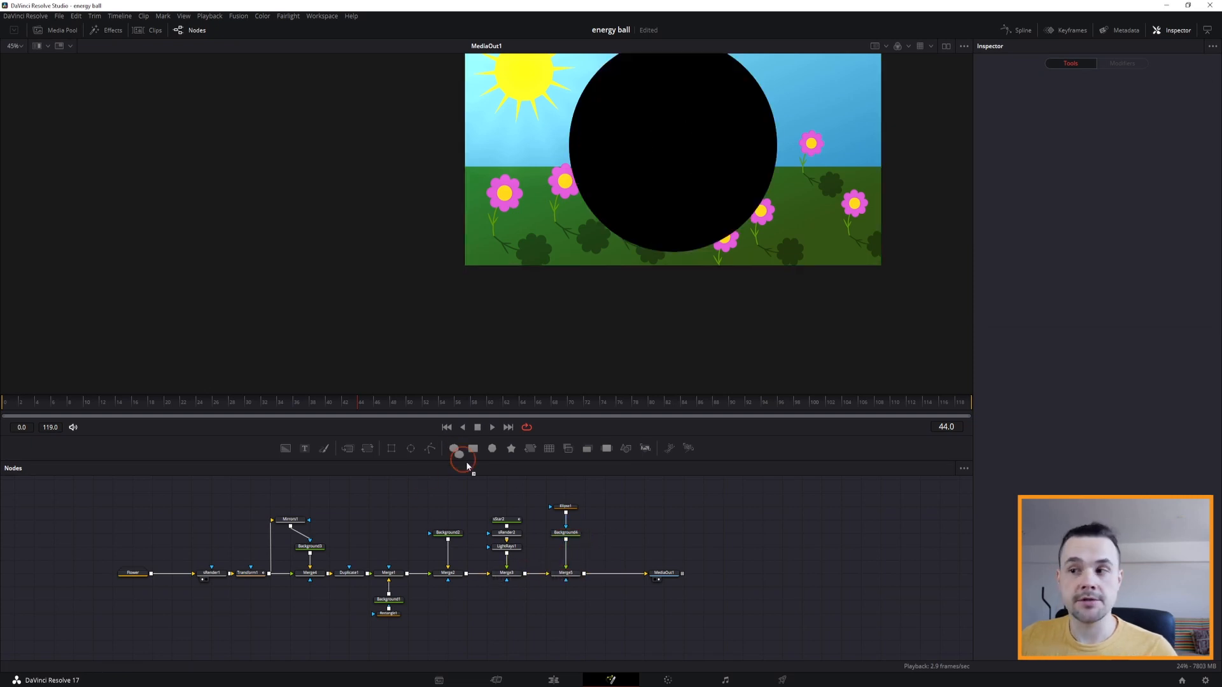
{"action": "left_click_drag", "start_coordinate": [627, 521], "coordinate": [627, 522]}
{"action": "left_click_drag", "start_coordinate": [645, 449], "coordinate": [592, 575]}
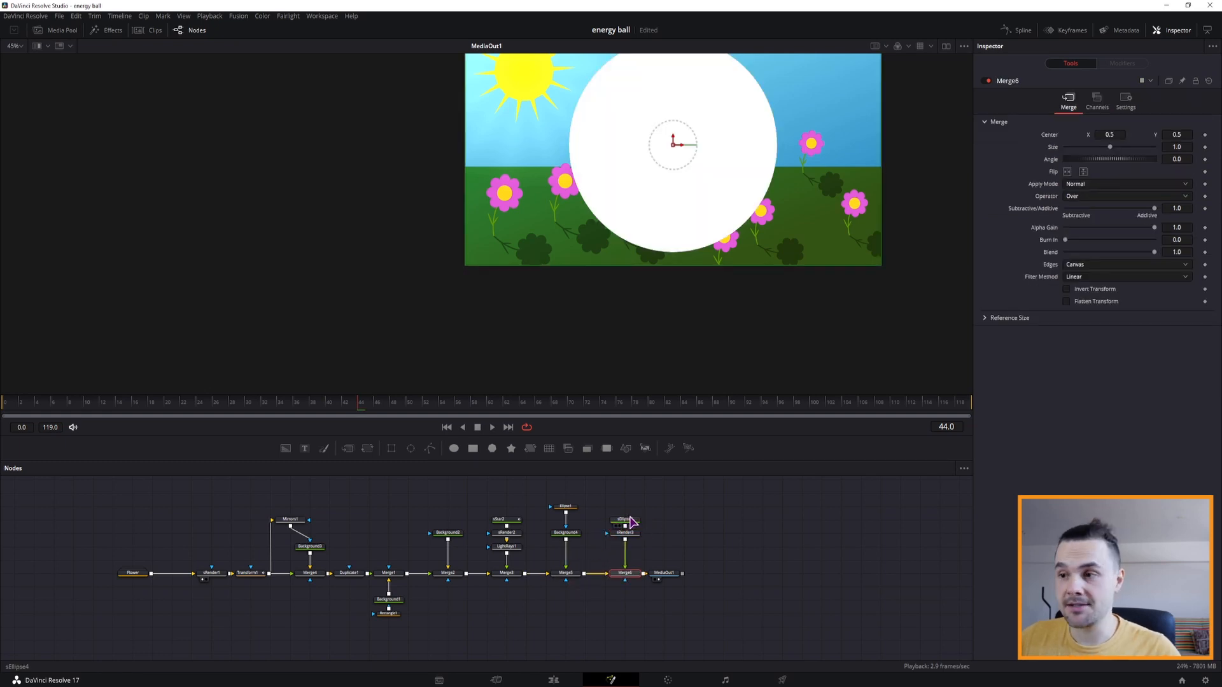
- Shrink sEllipse4 and colour it light blue, and scale the masked circle in Merge5 to 0.28, moving it to about X 0.364, Y 0.598
{"action": "left_click", "coordinate": [628, 523]}
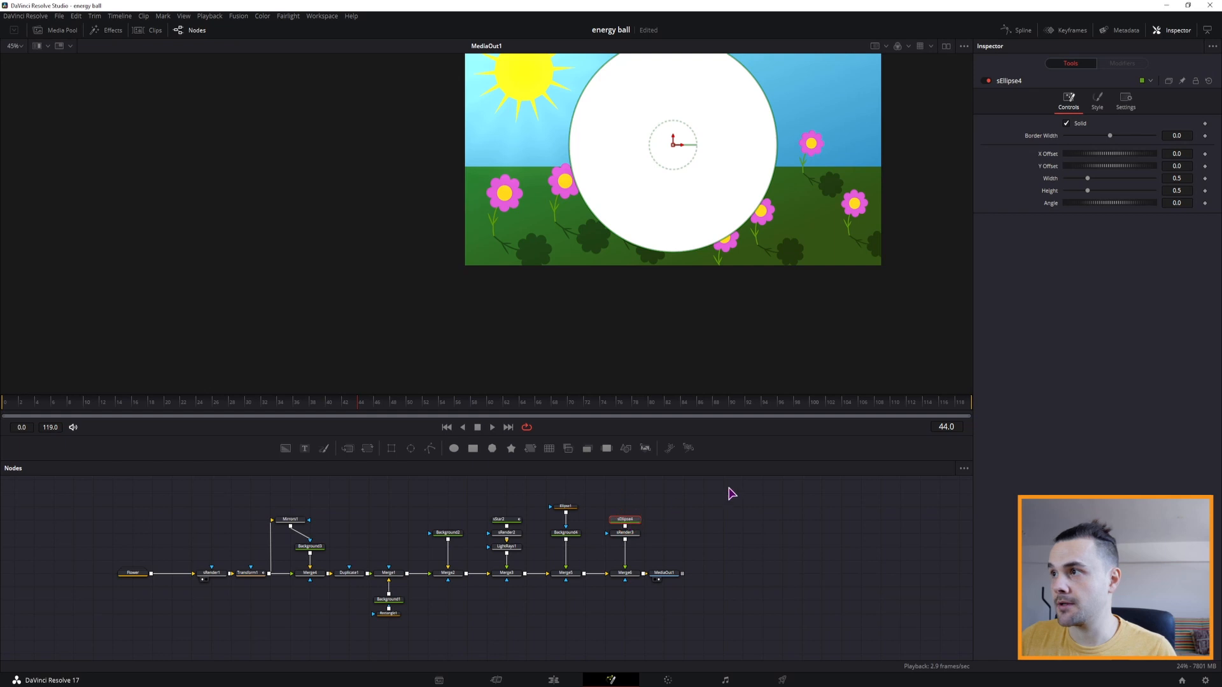
{"action": "left_click", "coordinate": [565, 574]}
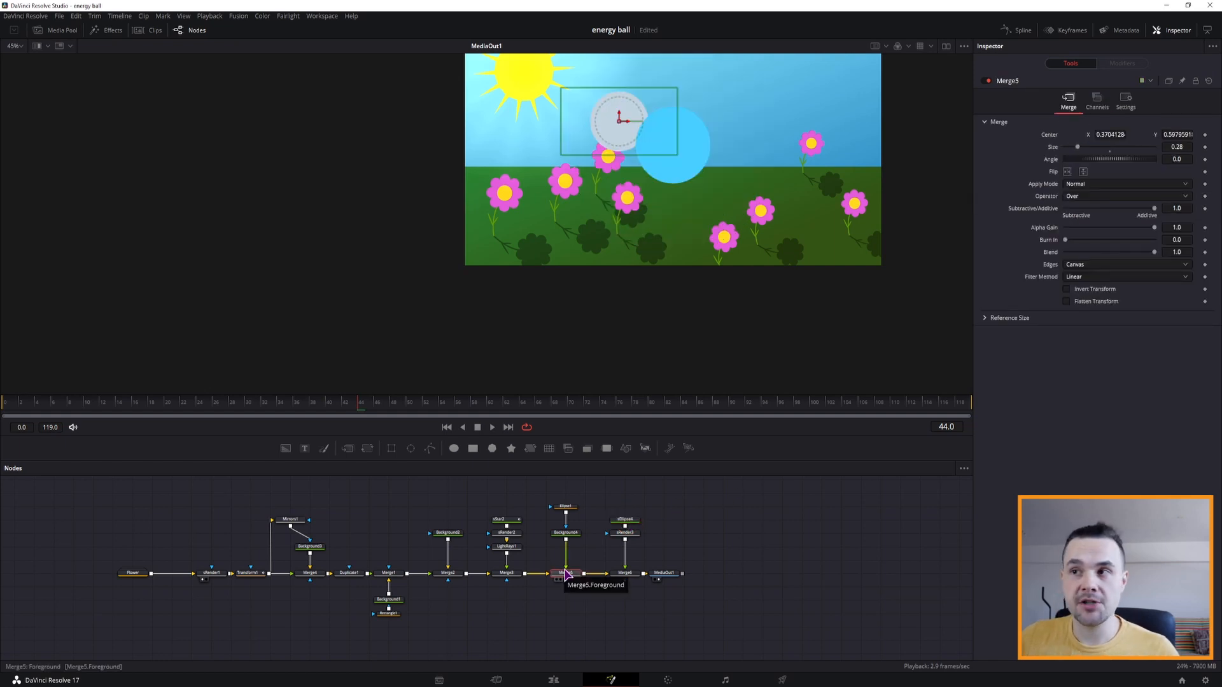
{"action": "mouse_move", "coordinate": [627, 127]}
{"action": "left_mouse_down"}
{"action": "mouse_move", "coordinate": [448, 128]}
{"action": "mouse_move", "coordinate": [618, 120]}
{"action": "left_mouse_up"}
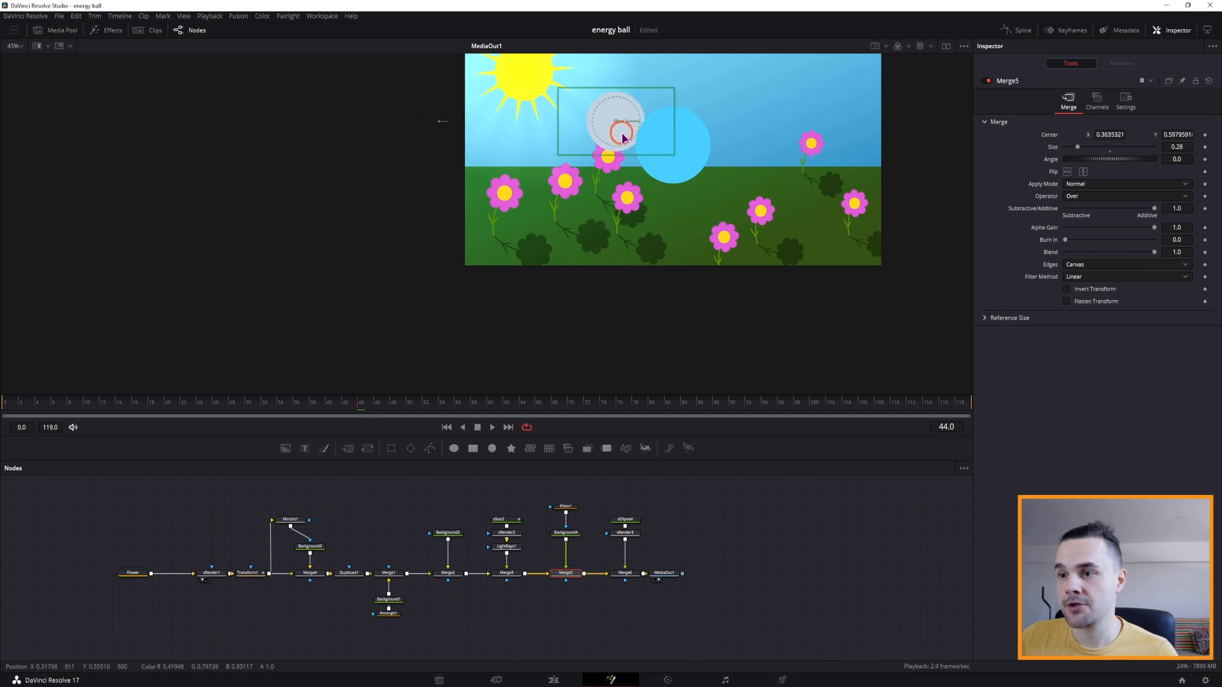
{"action": "left_click_drag", "start_coordinate": [367, 449], "coordinate": [565, 573]}
{"action": "left_click_drag", "start_coordinate": [637, 121], "coordinate": [566, 153]}
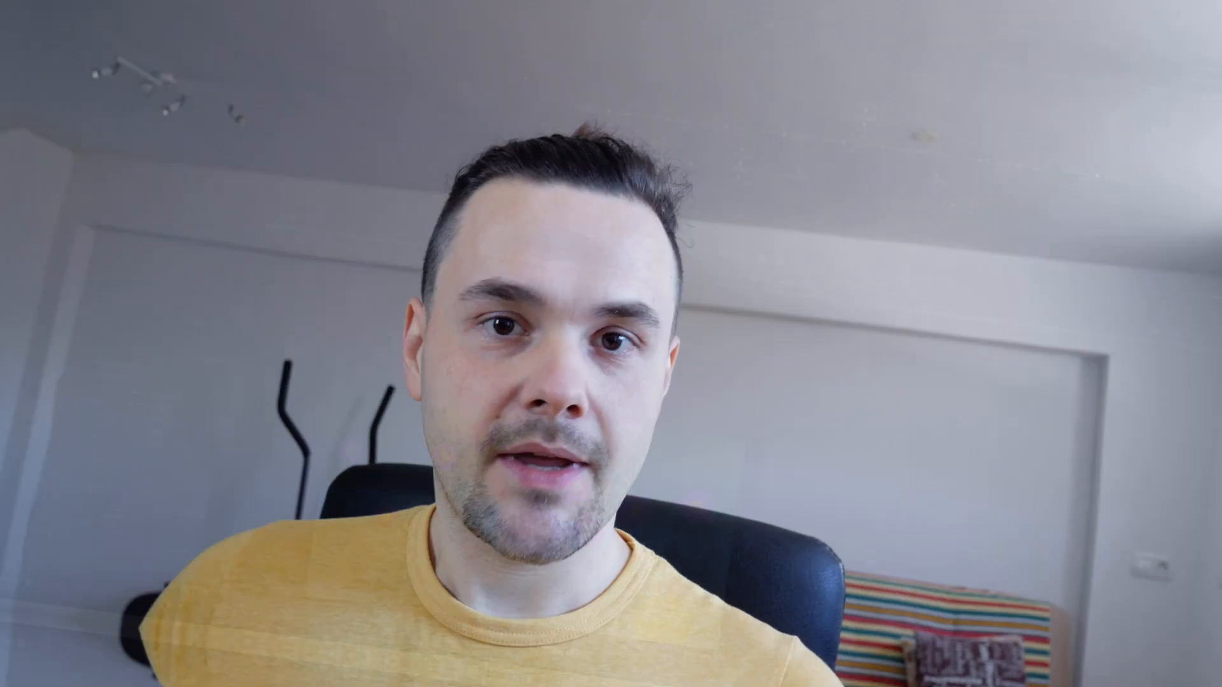